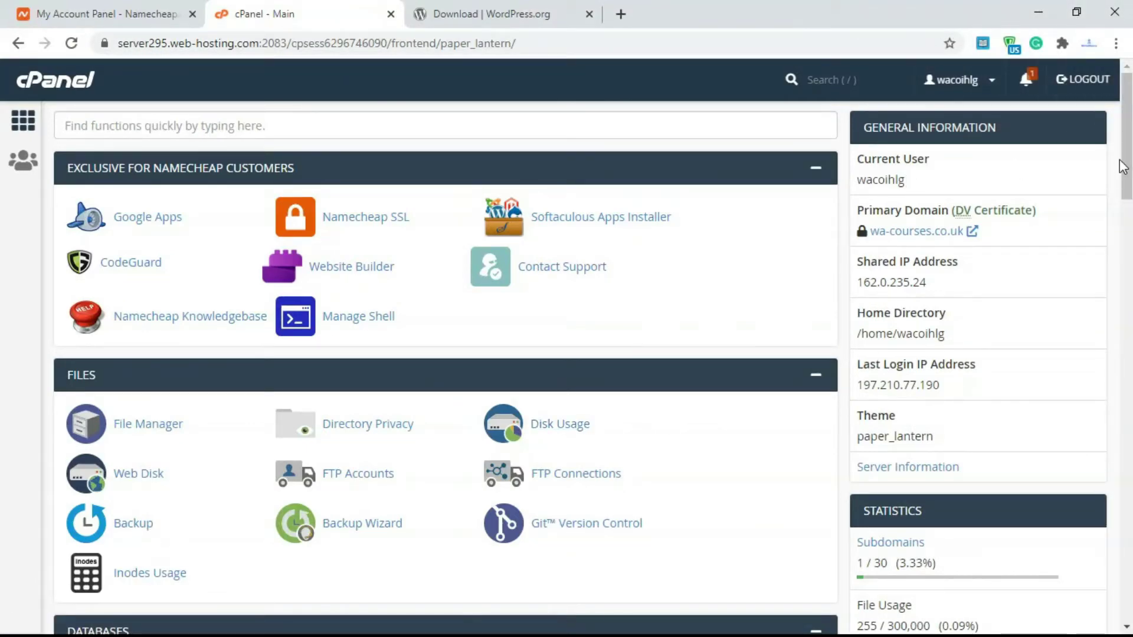
Glance at the WordPress download page, then return to the cPanel home page.
mouse_move(1126, 171)
mouse_down()
mouse_move(1127, 202)
mouse_move(1120, 164)
mouse_up()
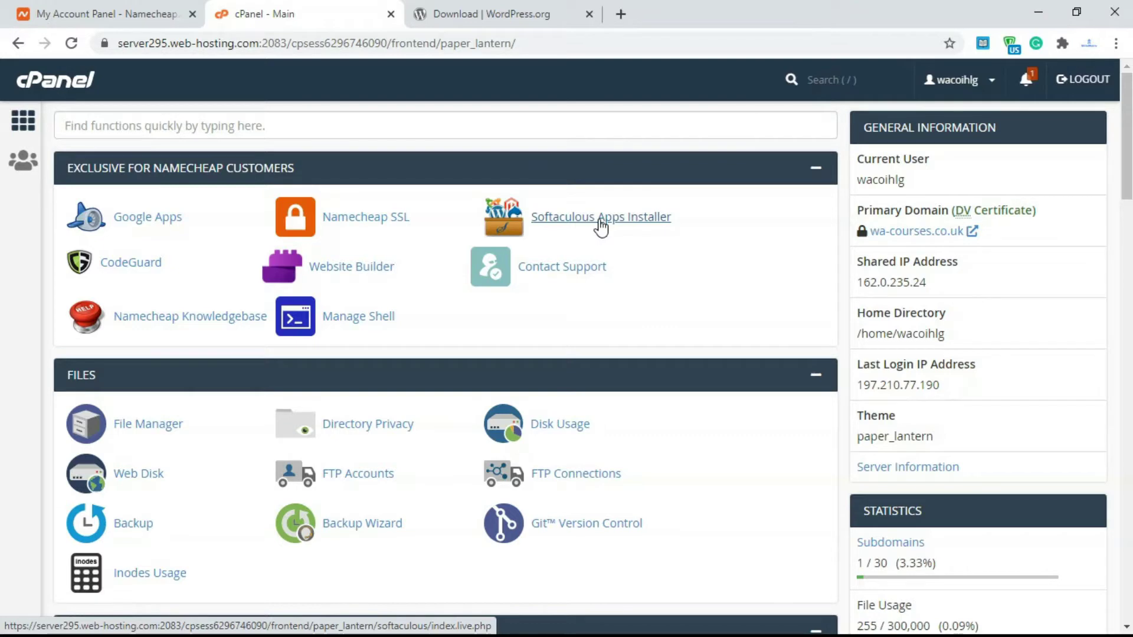
click(507, 12)
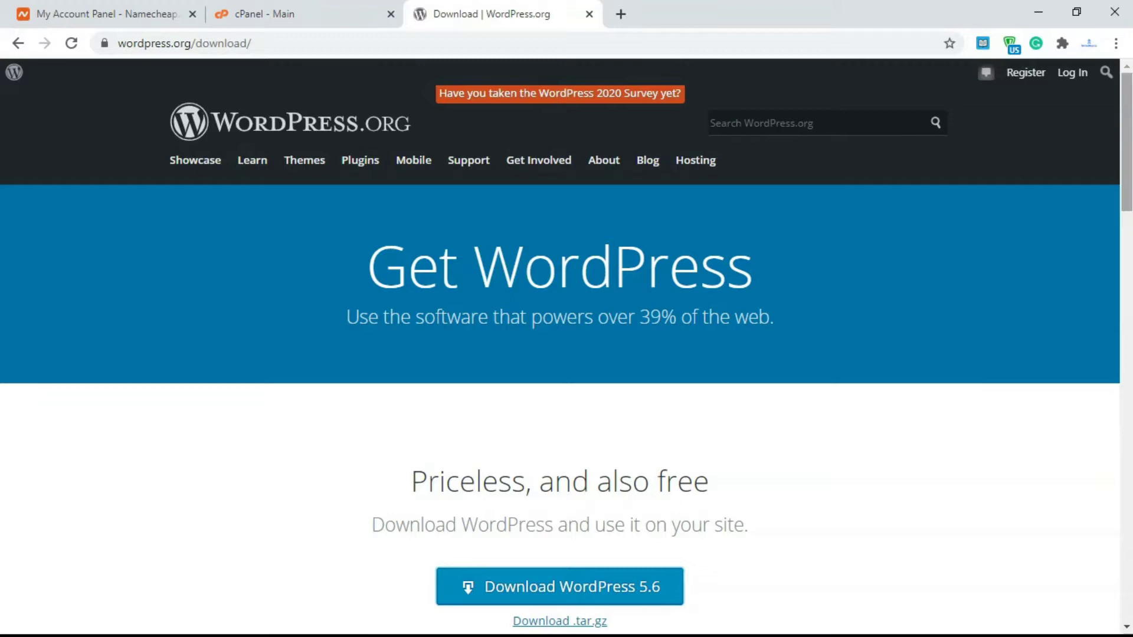
scroll(647, 359, down, 3)
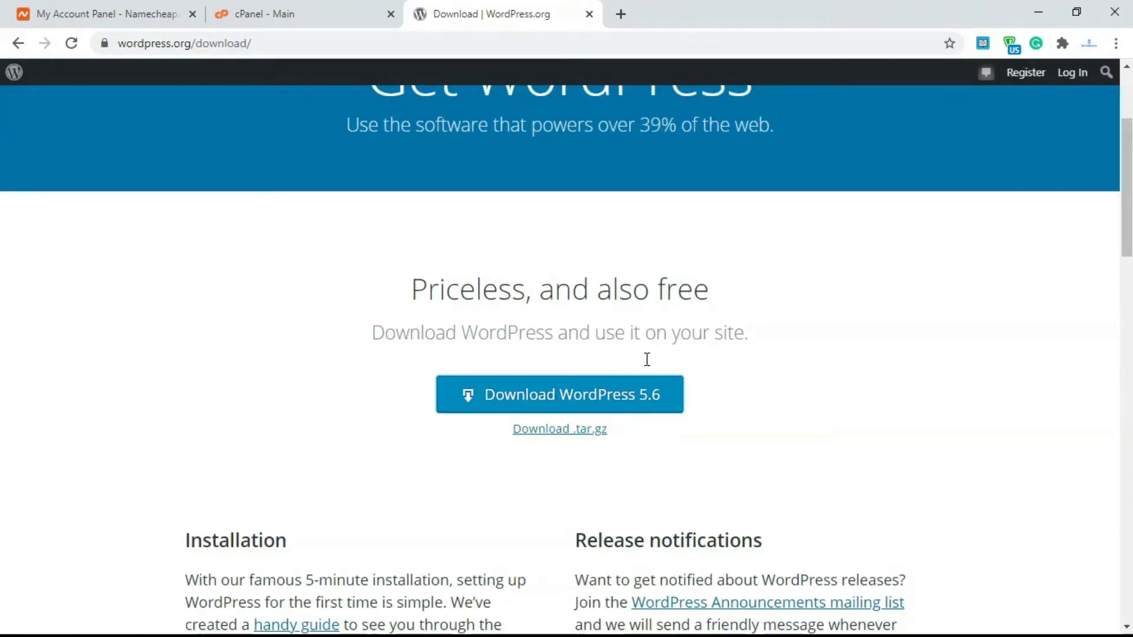
click(369, 12)
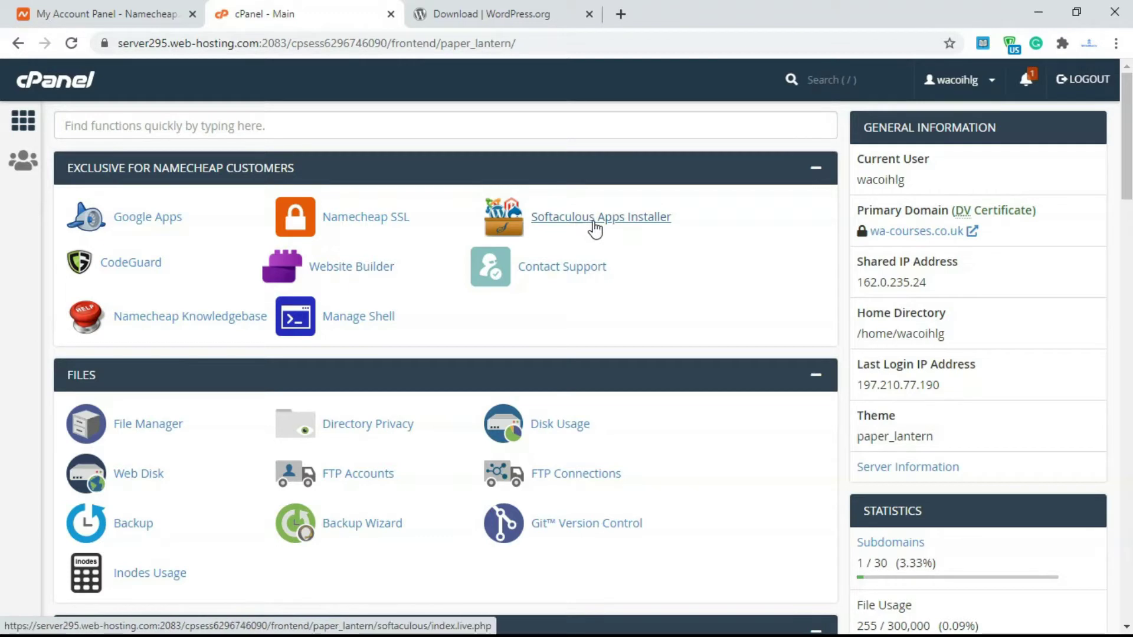
Open Softaculous, expand Blogs and start a WordPress install from its tile.
click(632, 231)
drag(1126, 135, 1126, 557)
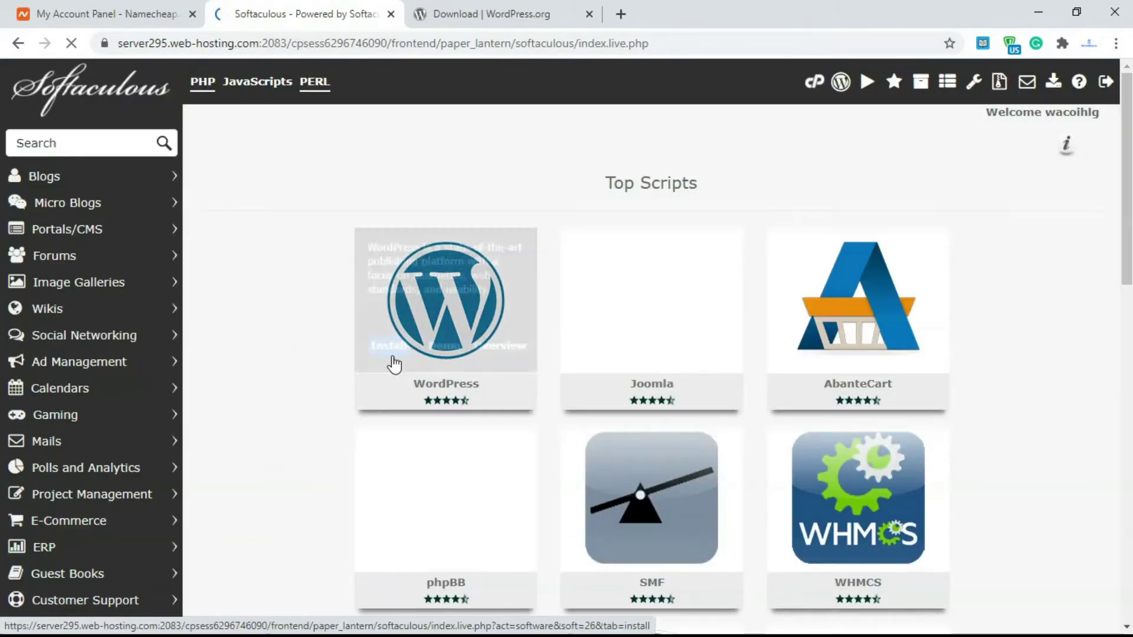
mouse_move(444, 330)
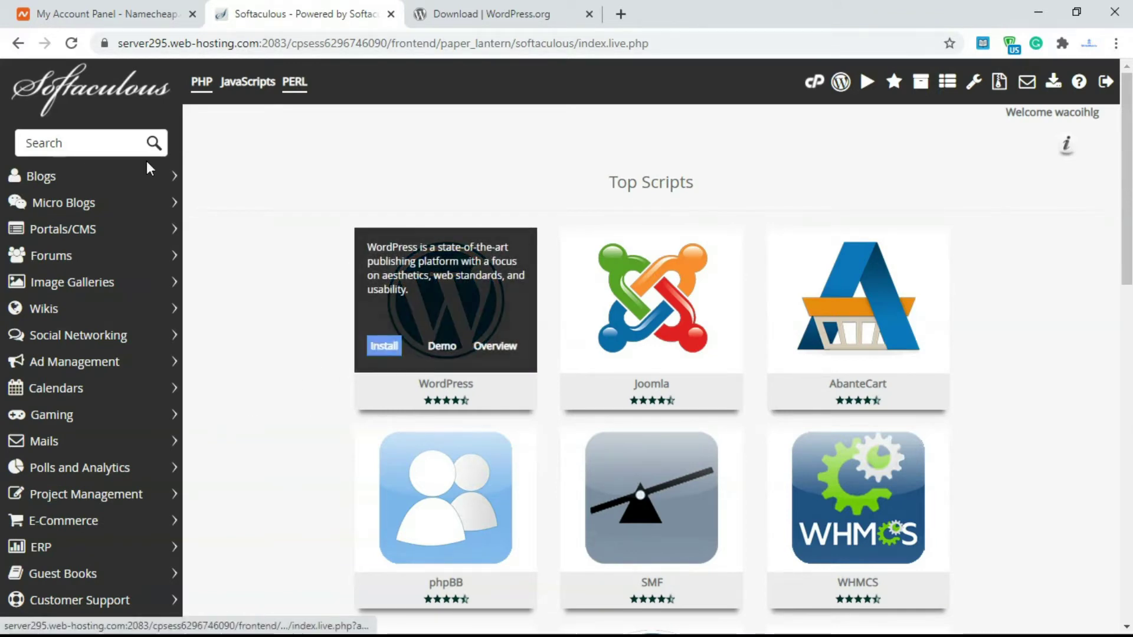
click(182, 182)
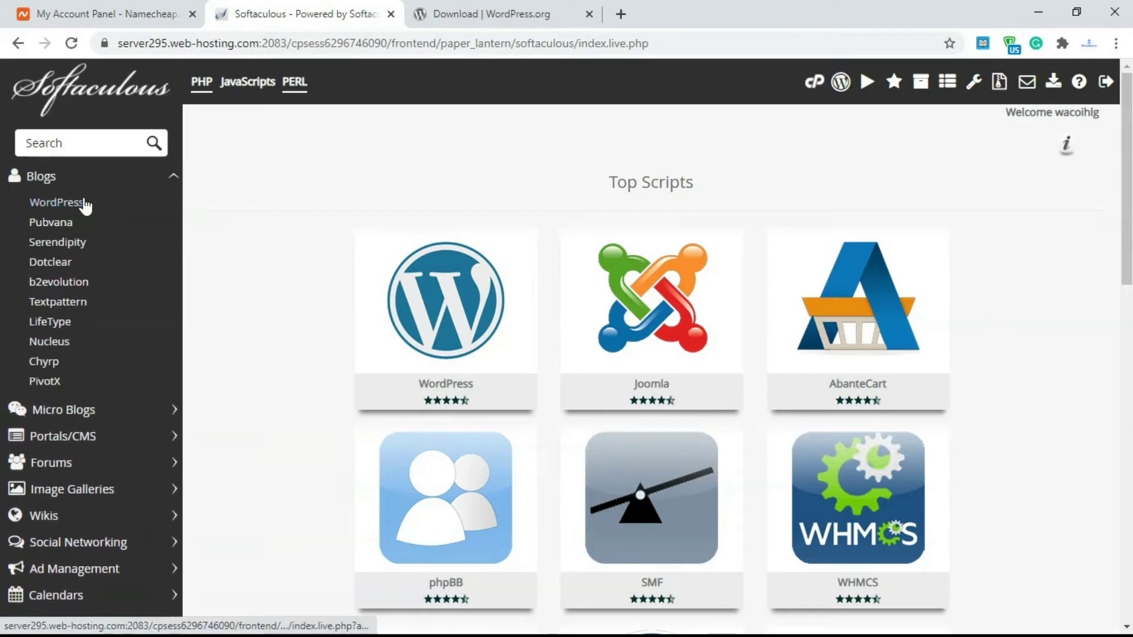
click(62, 205)
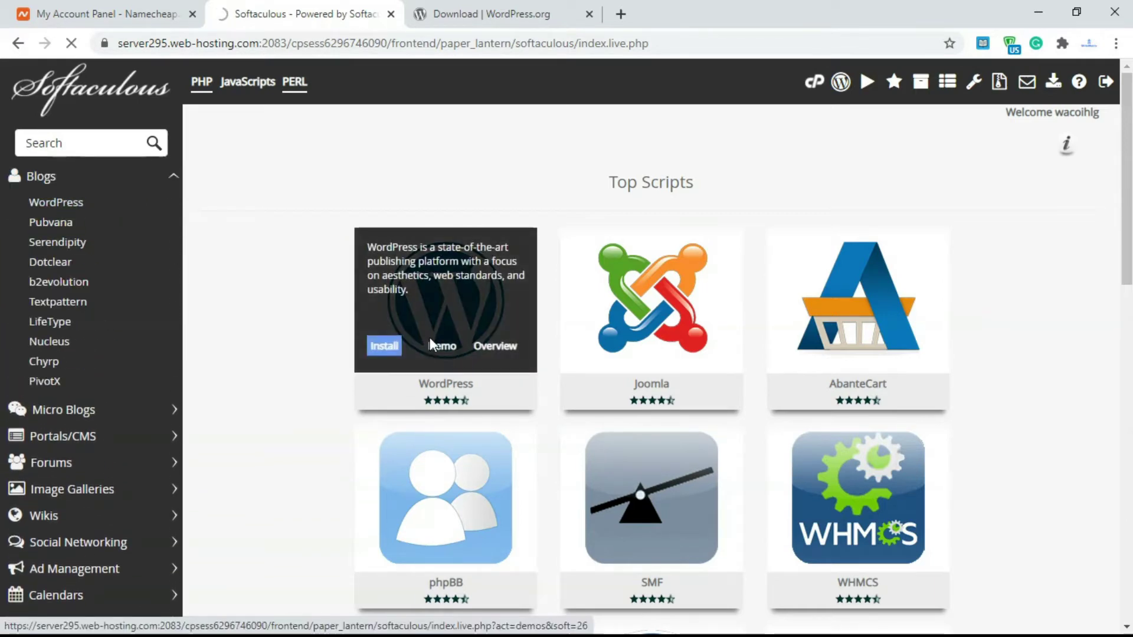
click(383, 347)
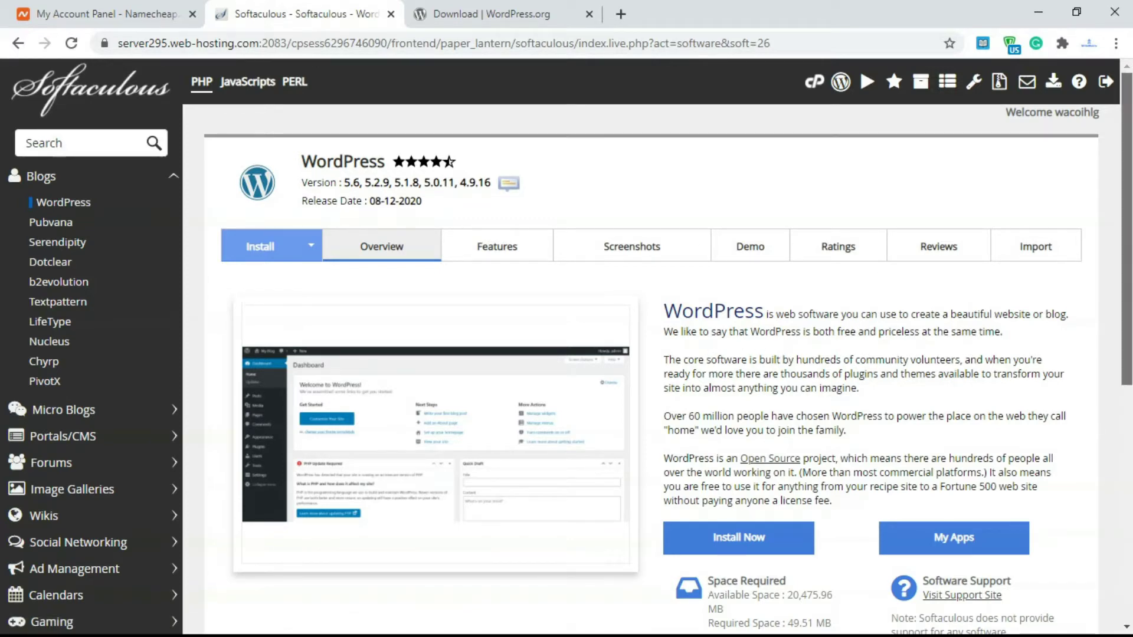
scroll(657, 347, down, 2)
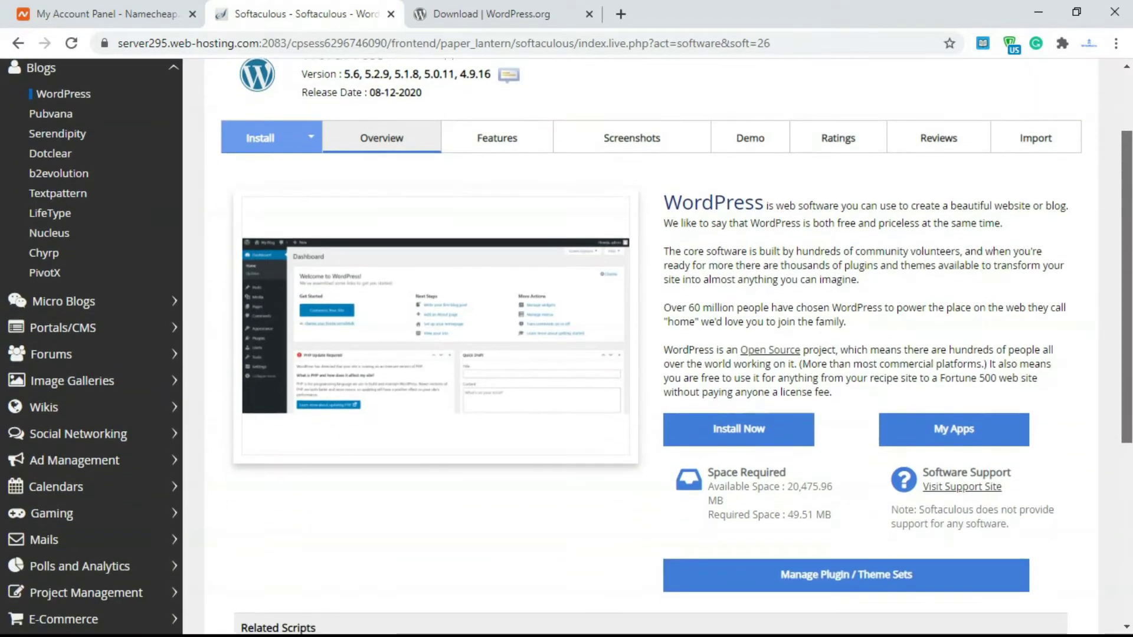
scroll(657, 346, down, 1)
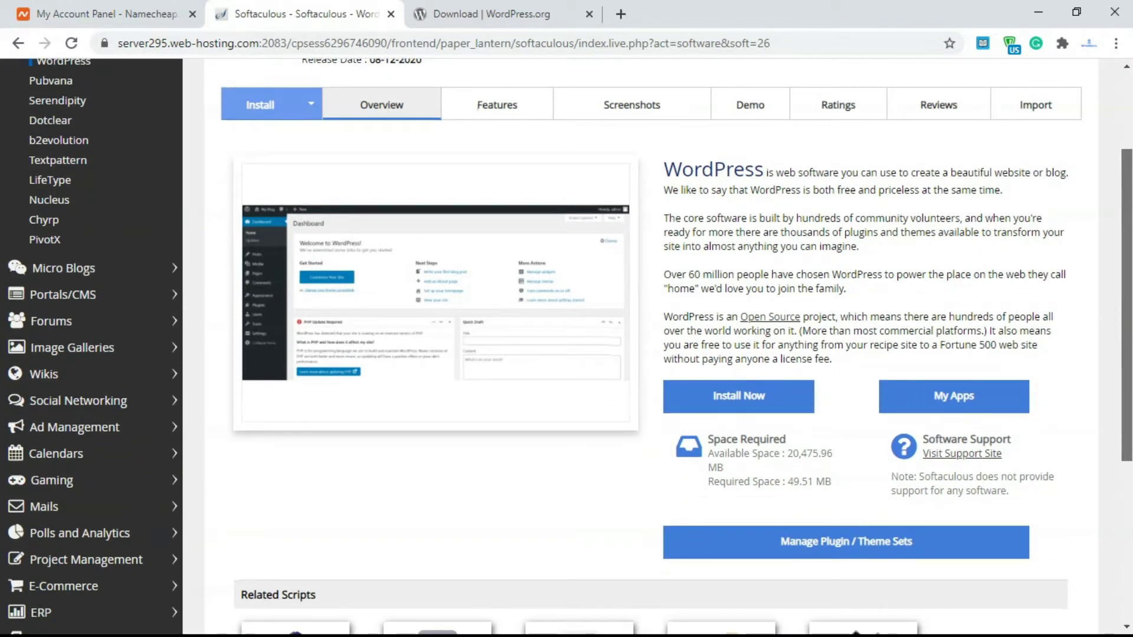
scroll(657, 347, up, 3)
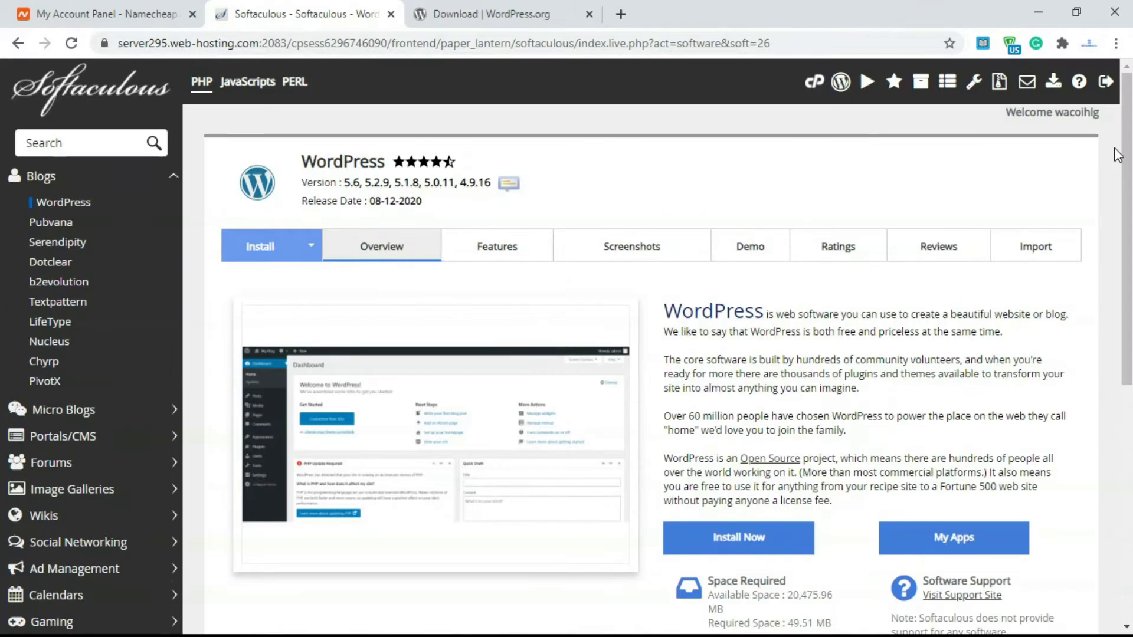
scroll(657, 347, down, 1)
scroll(657, 347, down, 2)
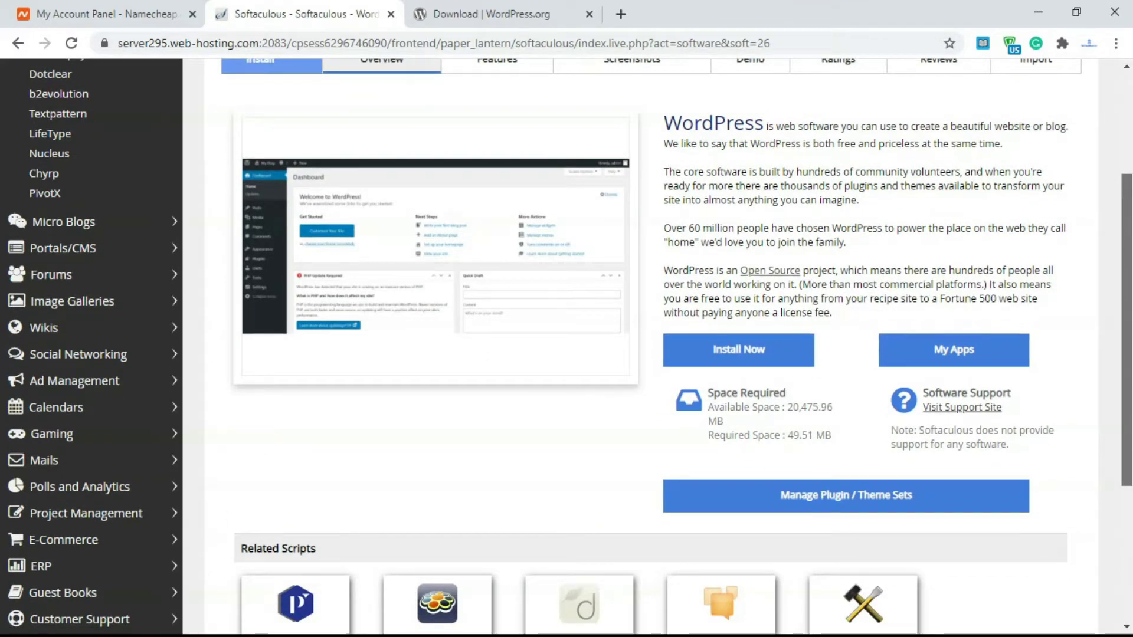
scroll(1127, 239, up, 1)
scroll(1127, 239, down, 1)
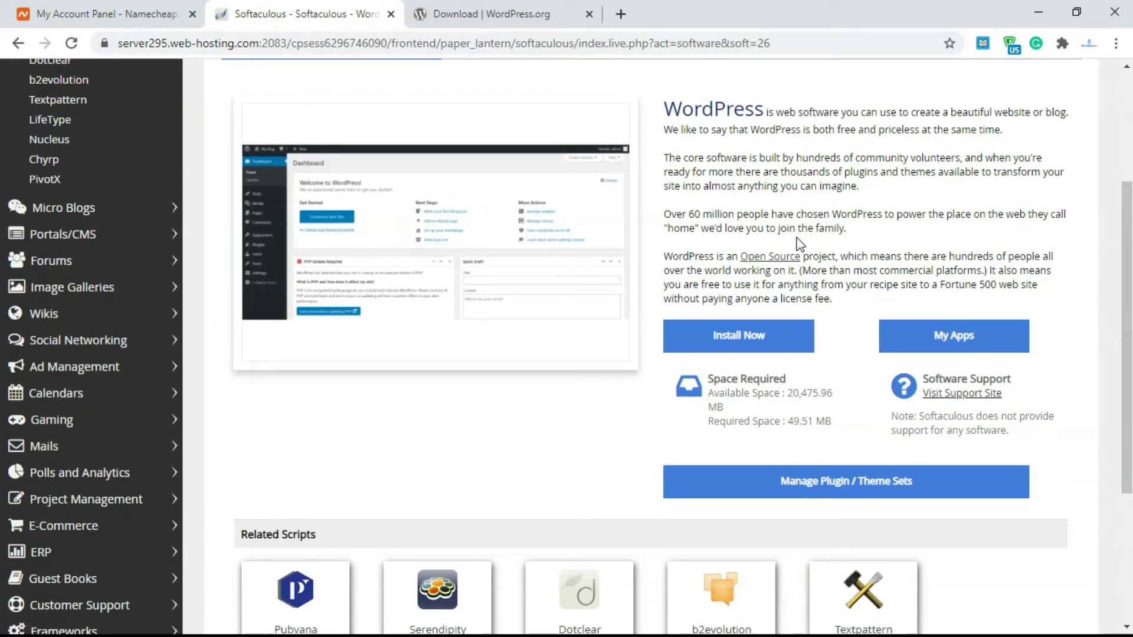
Open the WordPress installation form and keep version 5.6.
click(745, 345)
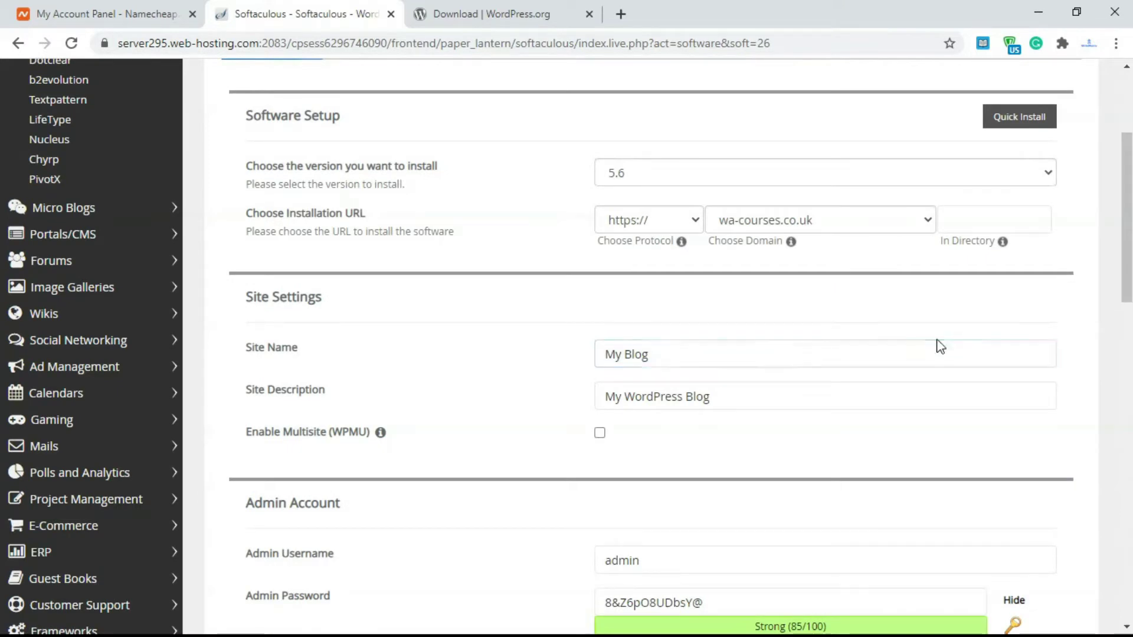
drag(1128, 272, 1079, 246)
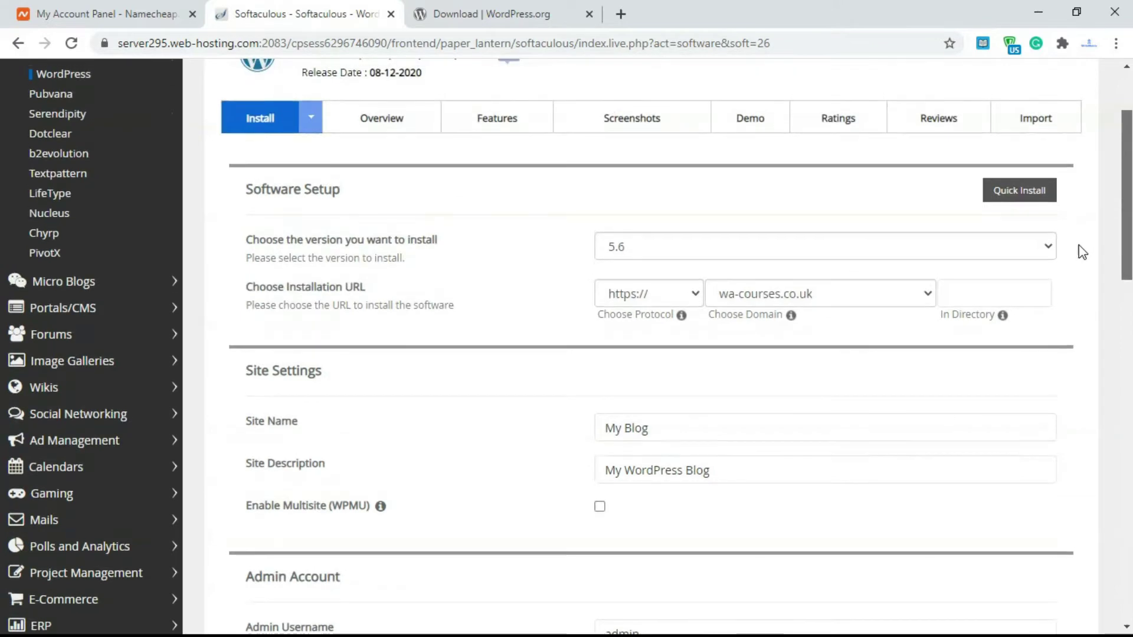
scroll(1079, 245, up, 3)
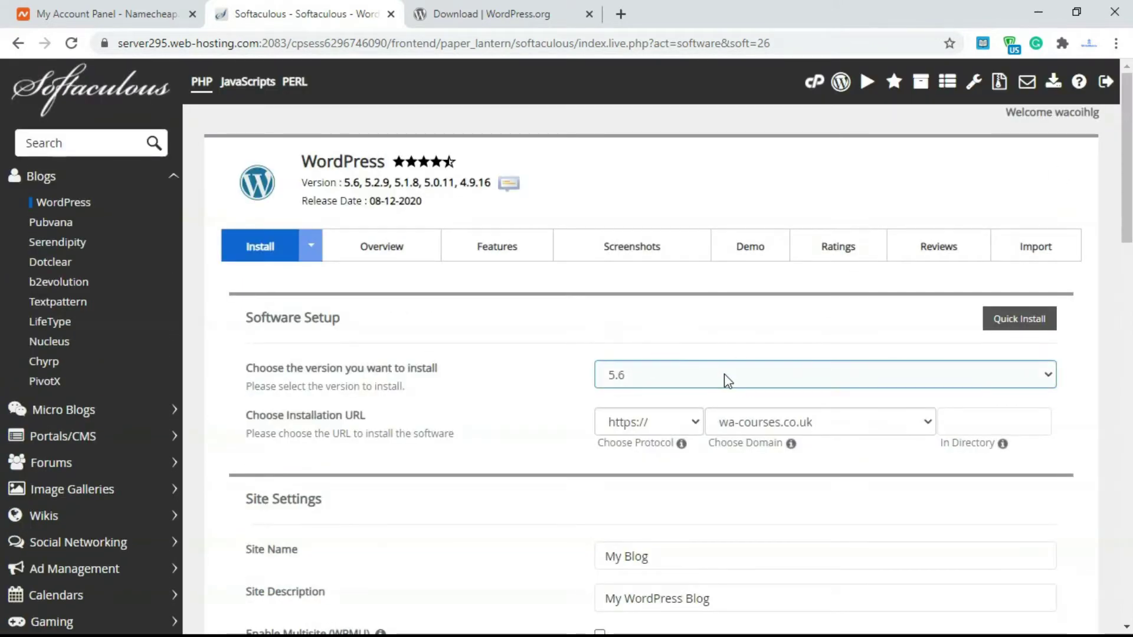
click(681, 388)
click(675, 384)
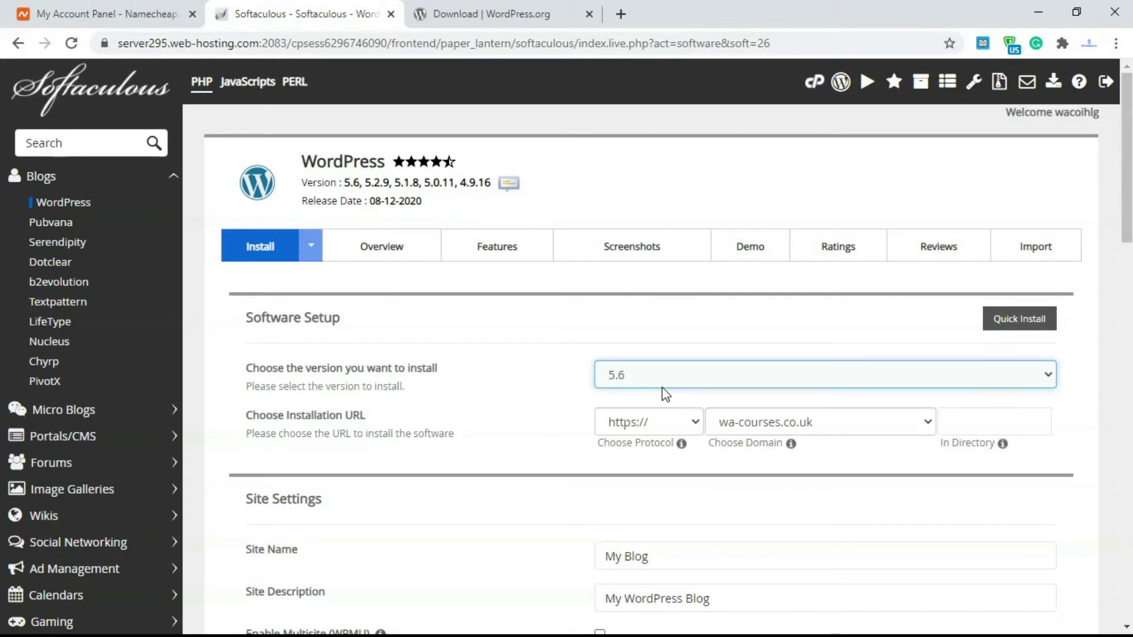
click(663, 391)
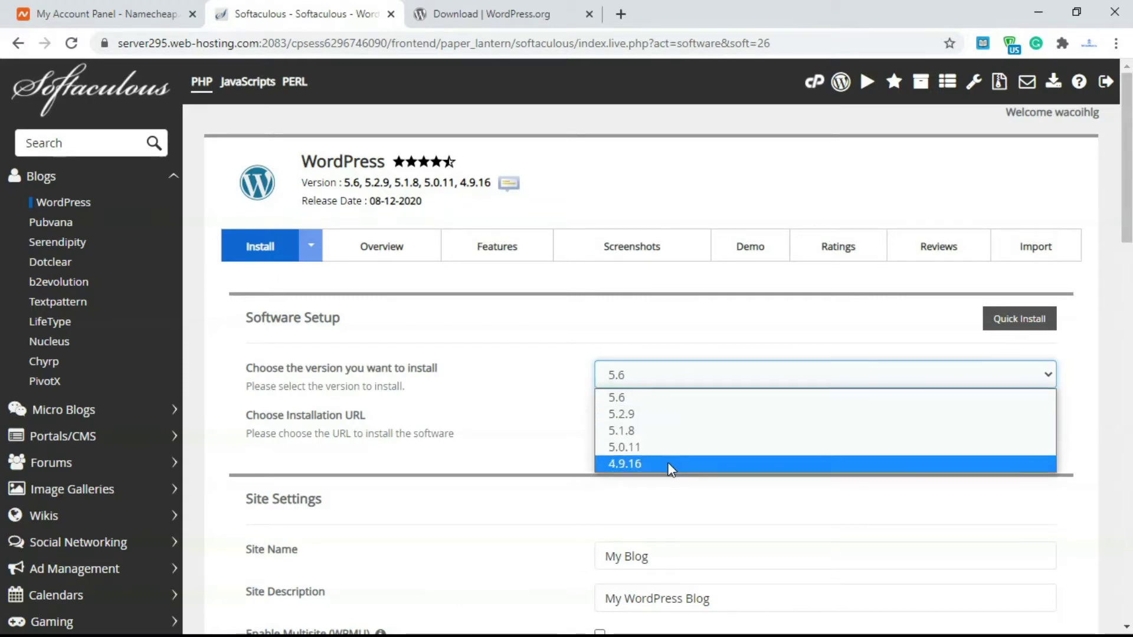
click(643, 402)
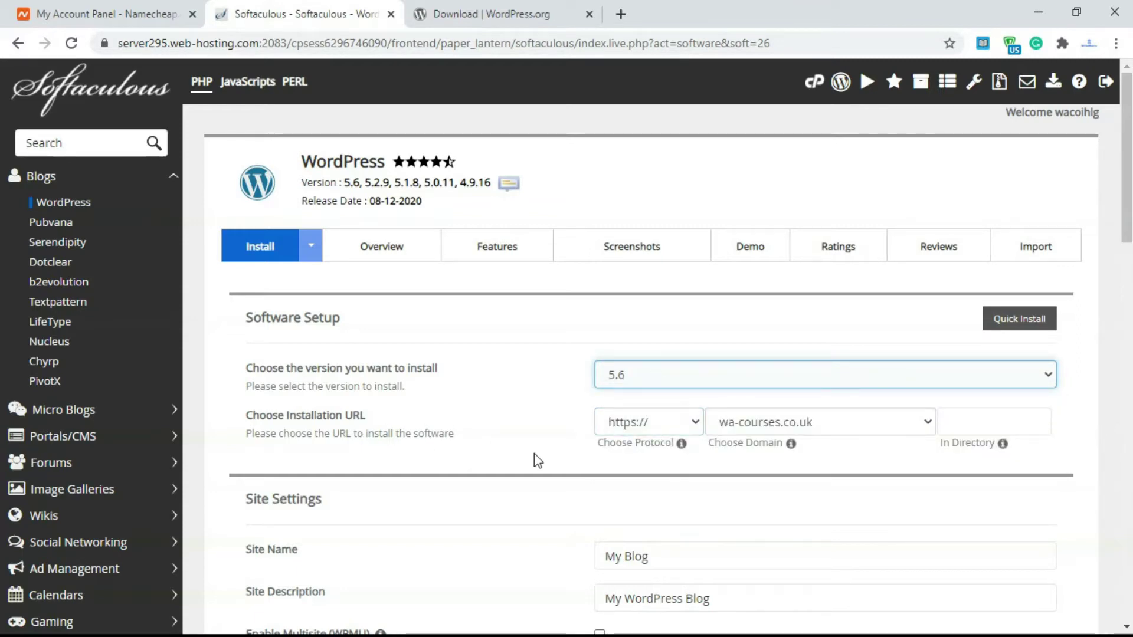
click(664, 423)
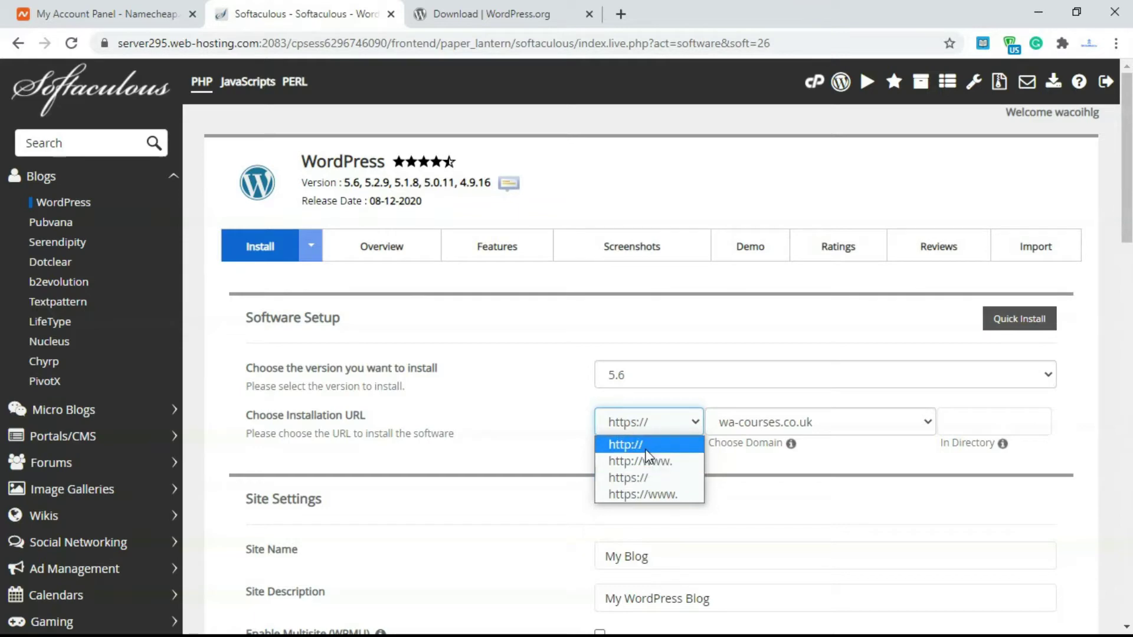
click(649, 477)
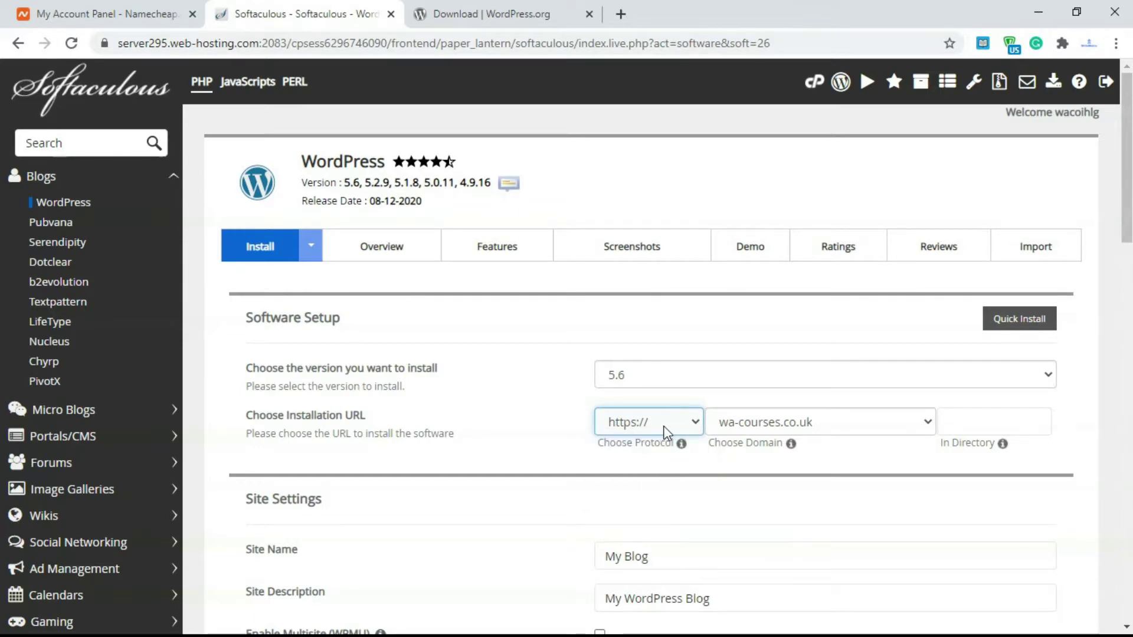
click(757, 426)
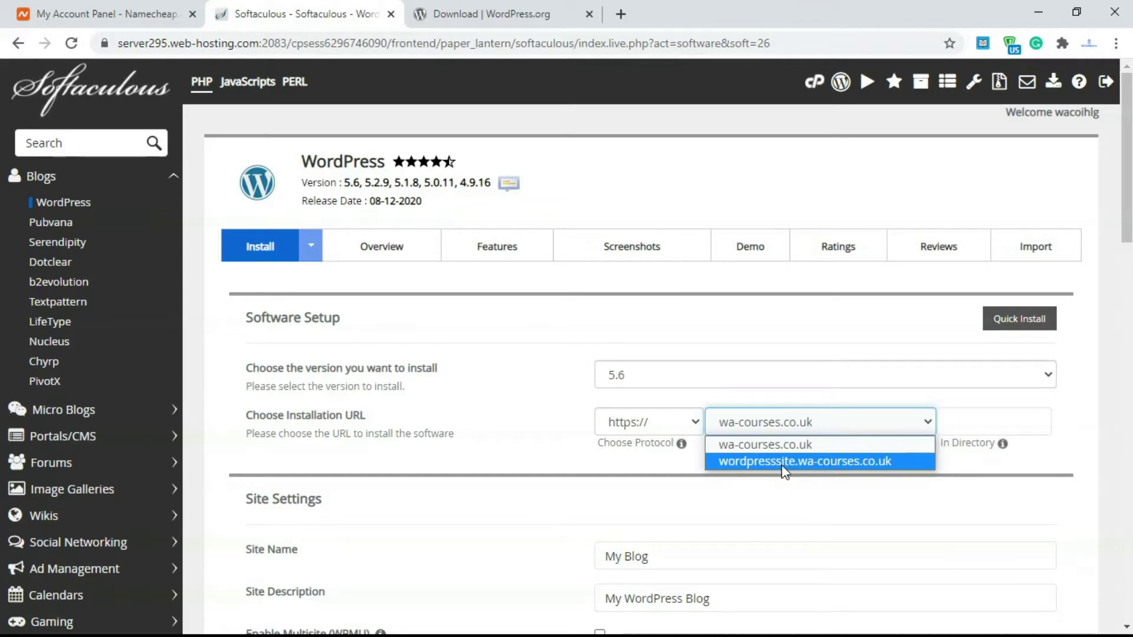
click(784, 466)
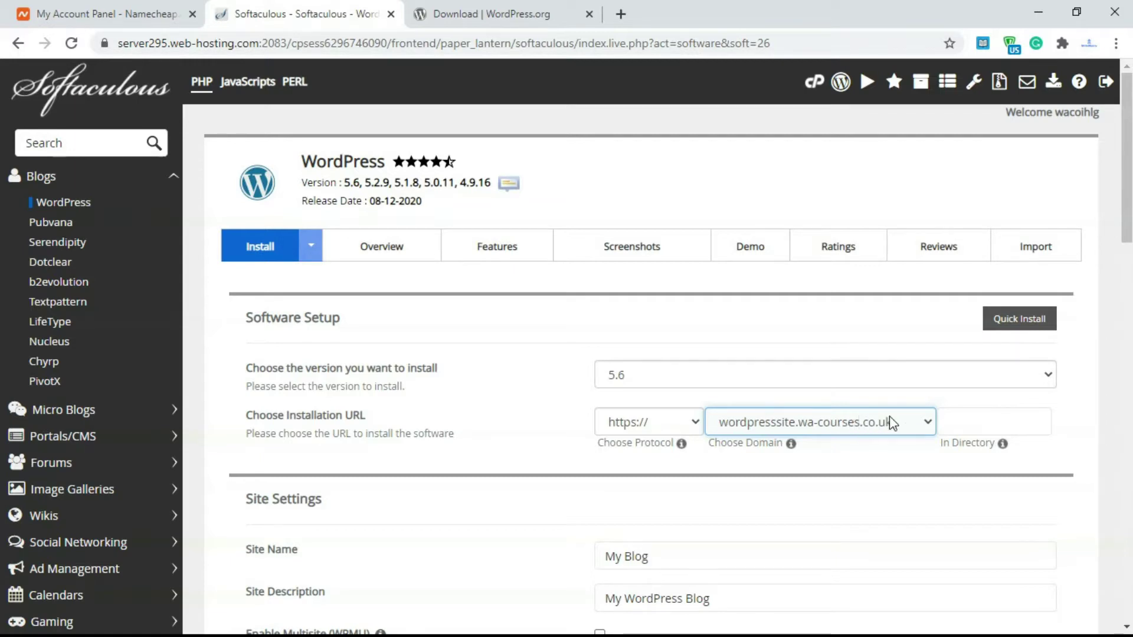
click(988, 423)
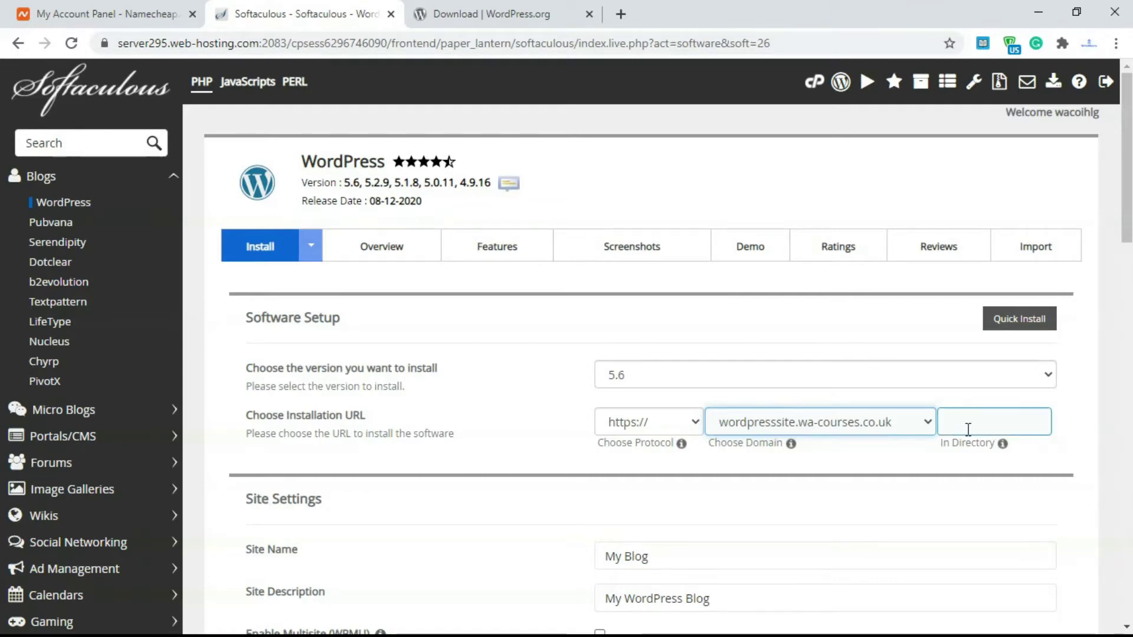
click(968, 429)
text(b;)
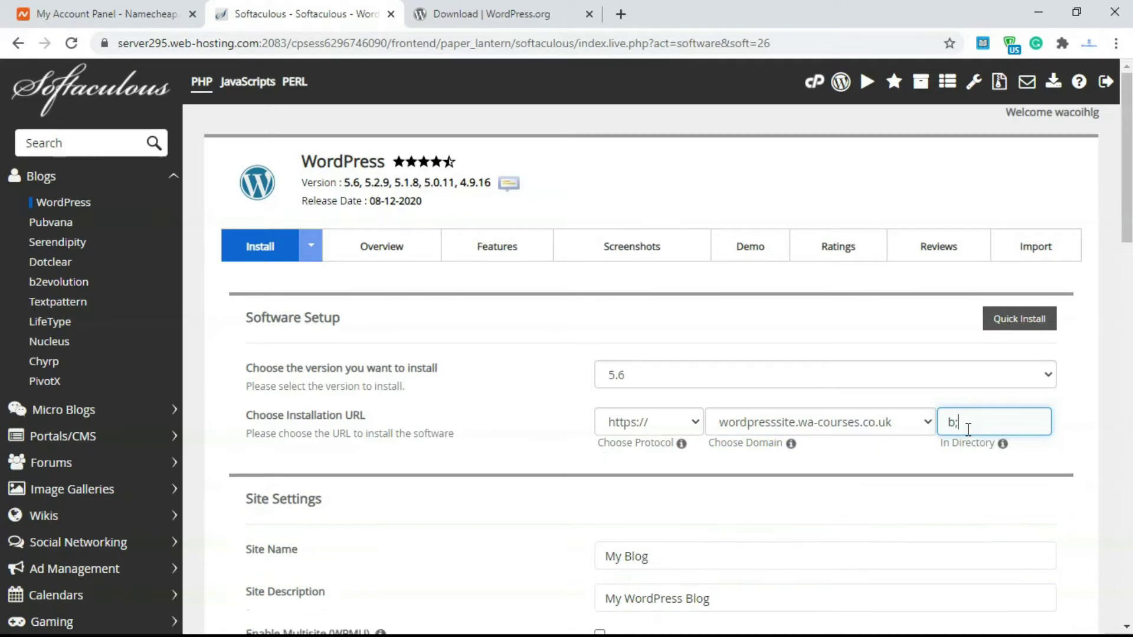
text(log)
click(911, 461)
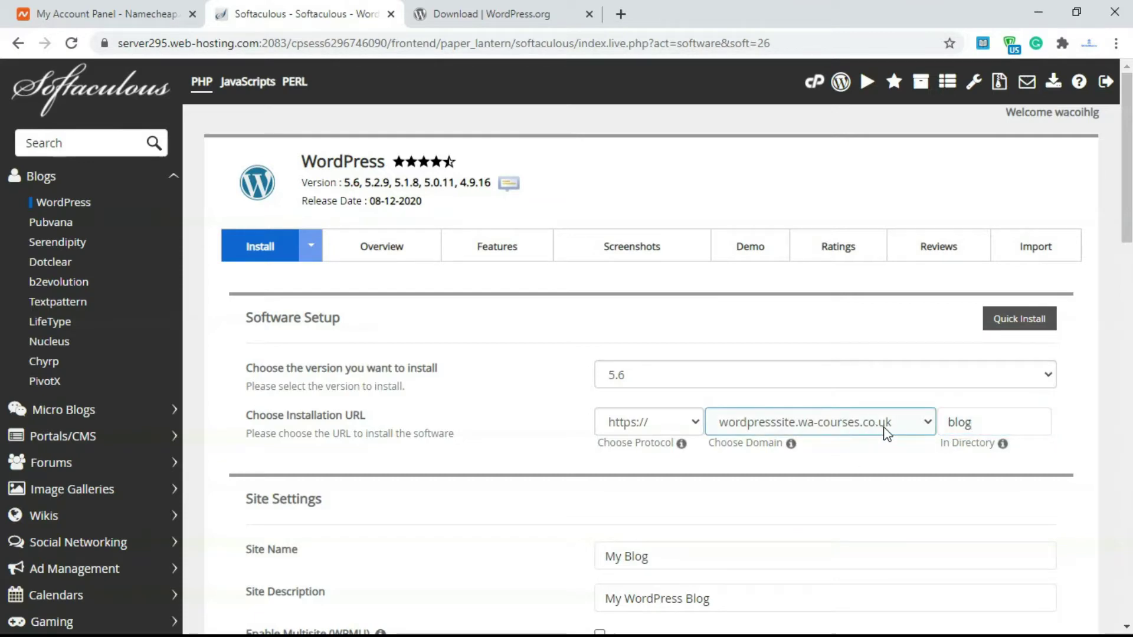
drag(983, 418, 944, 417)
key(BackSpace)
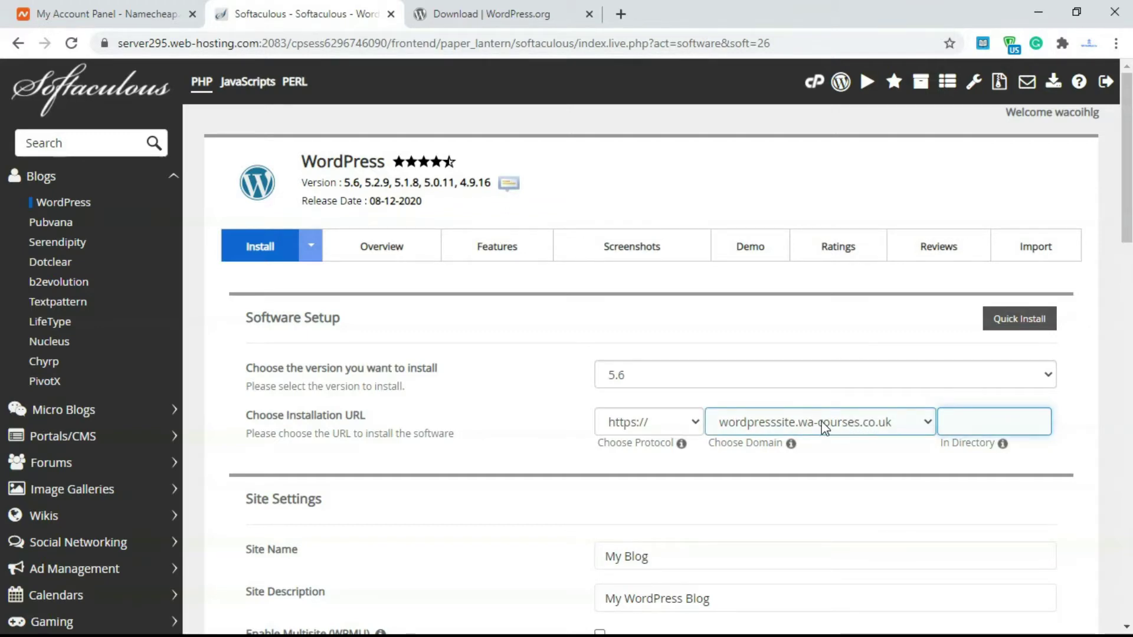
click(881, 452)
click(972, 425)
click(982, 427)
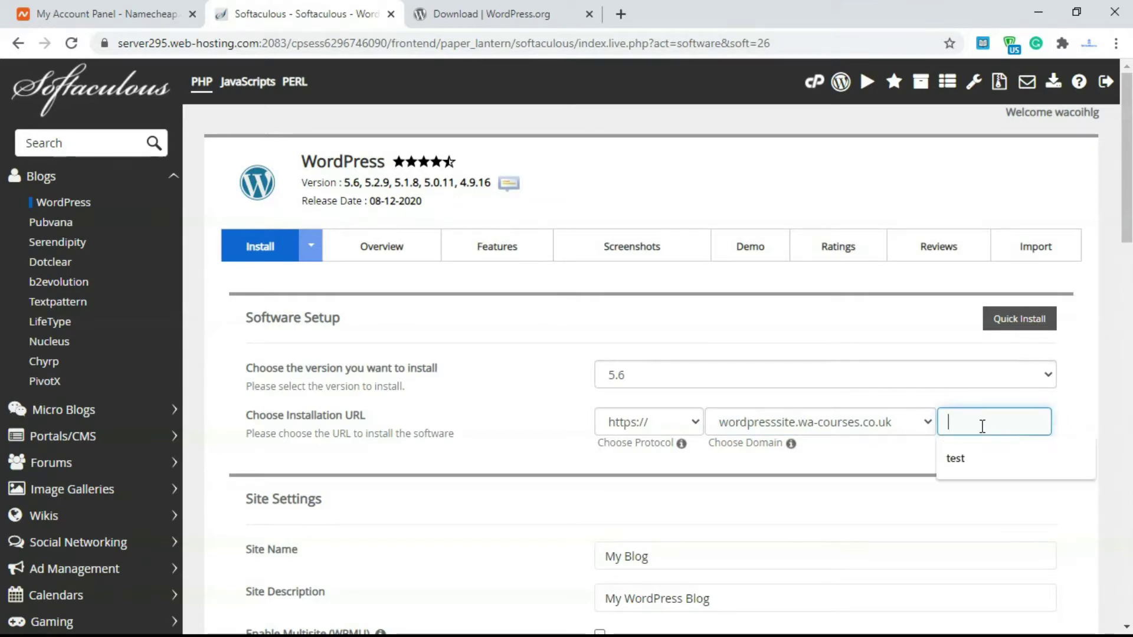
click(918, 461)
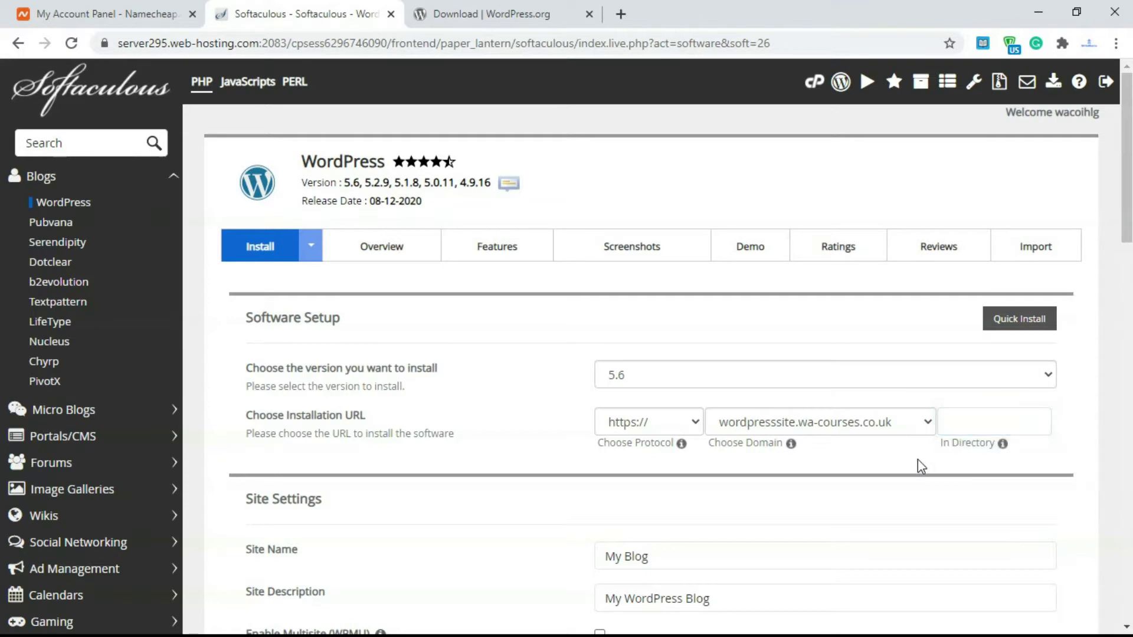
Change the Site Name from 'My Blog' to 'Wa courses' and copy it.
scroll(1125, 177, down, 2)
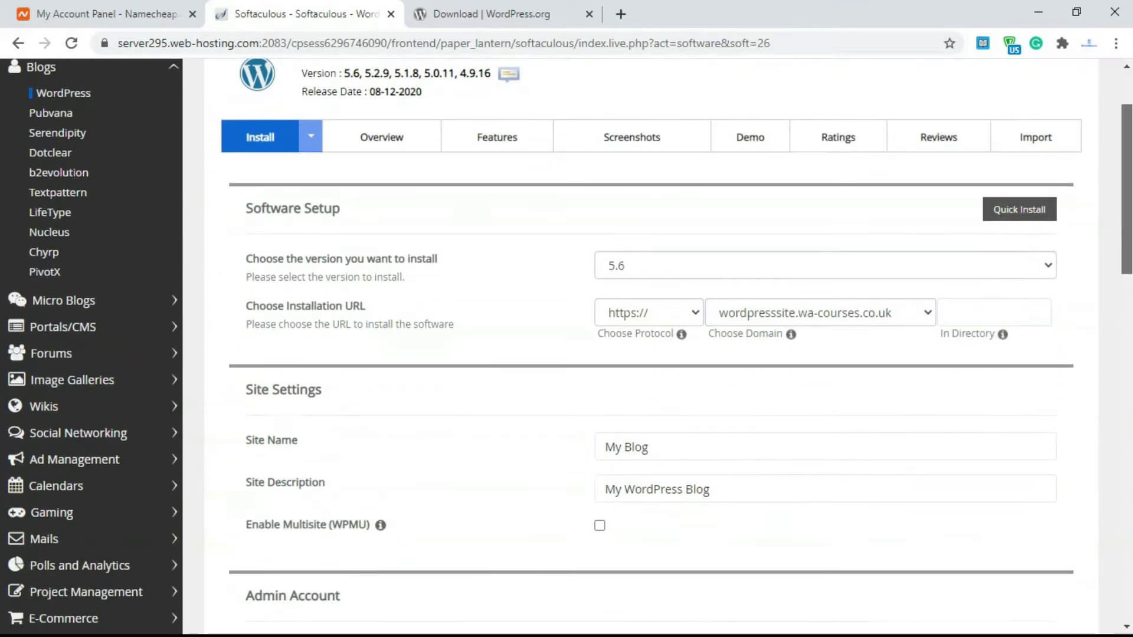
scroll(1126, 177, down, 3)
click(695, 266)
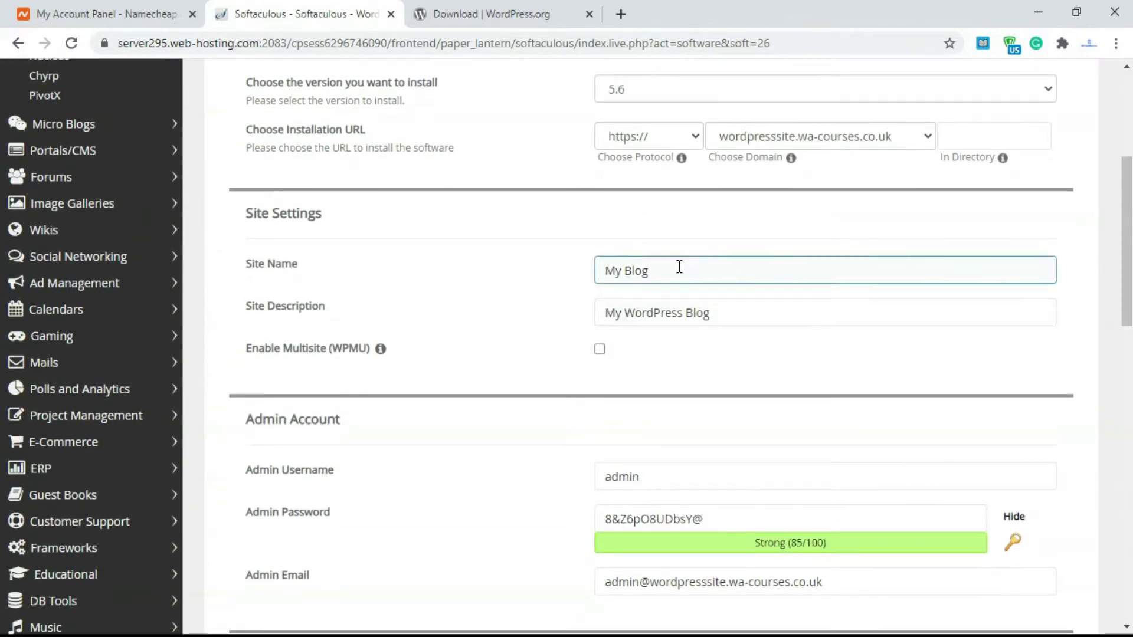
drag(670, 265, 562, 278)
text(Wa courses)
key(ctrl+a)
key(ctrl+c)
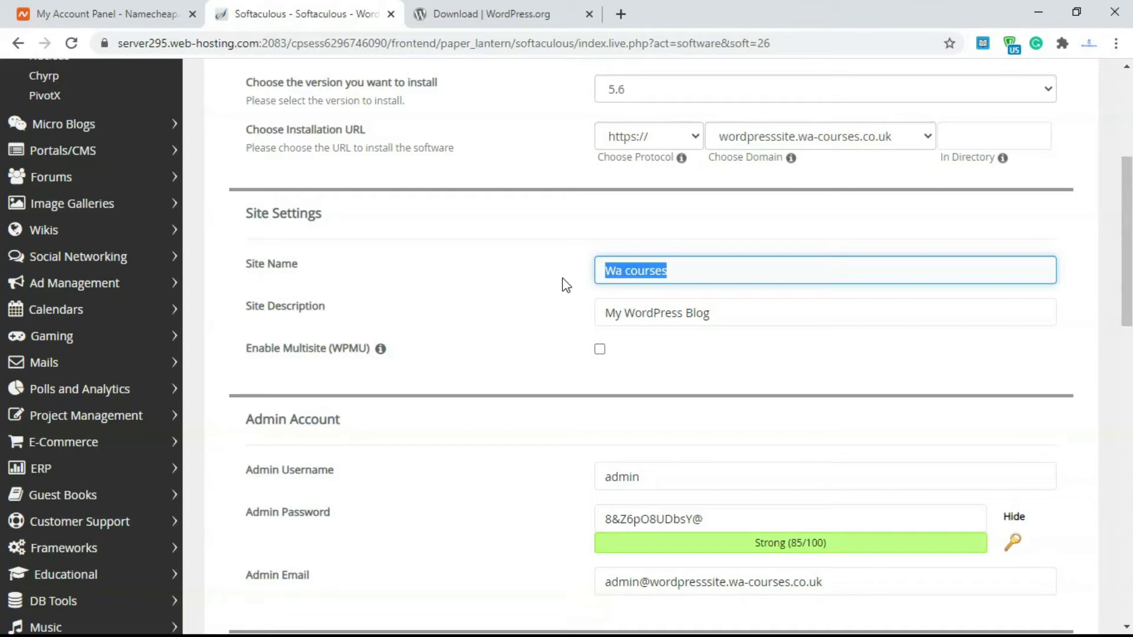
Paste 'Wa courses' over 'My WordPress Blog' as the Site Description.
double_click(627, 312)
key(ctrl+a)
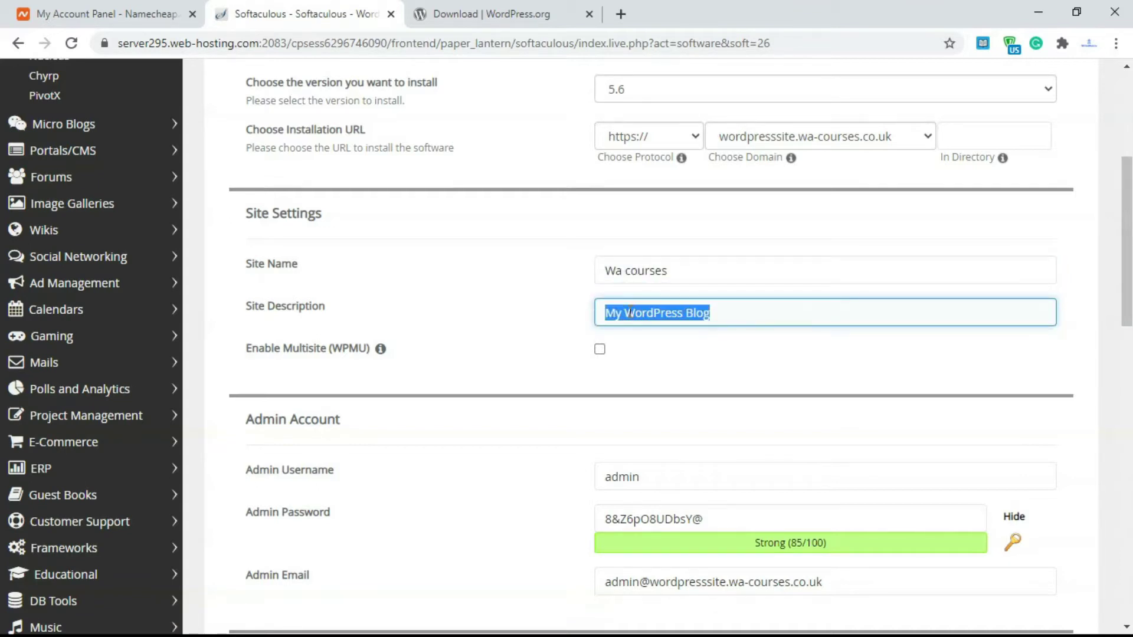
key(ctrl+v)
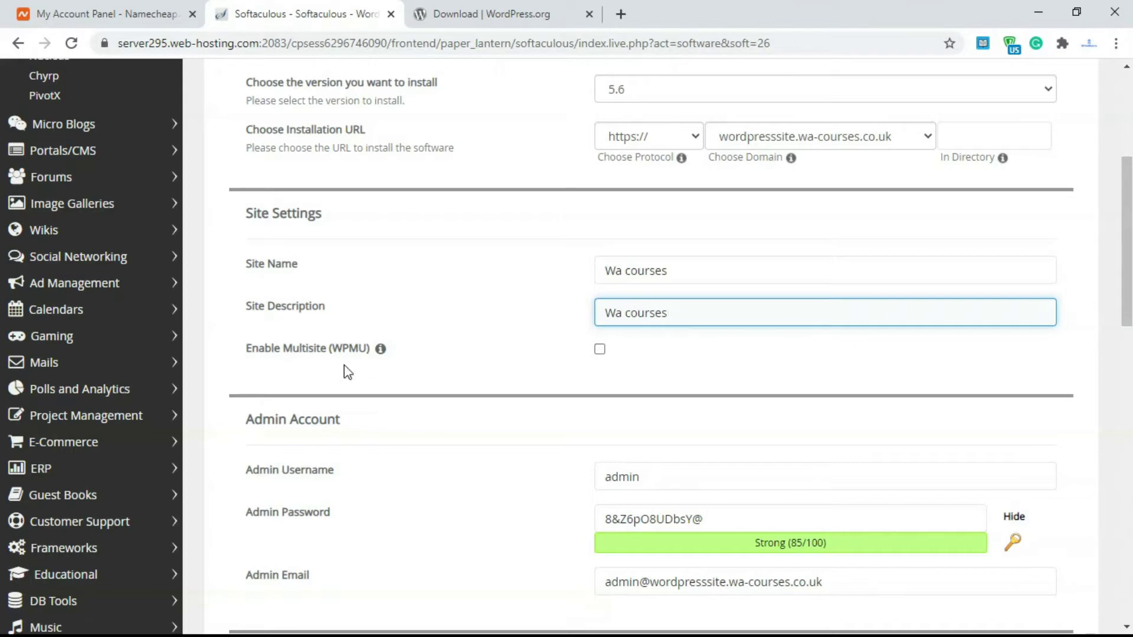
mouse_move(382, 359)
drag(1126, 242, 1127, 293)
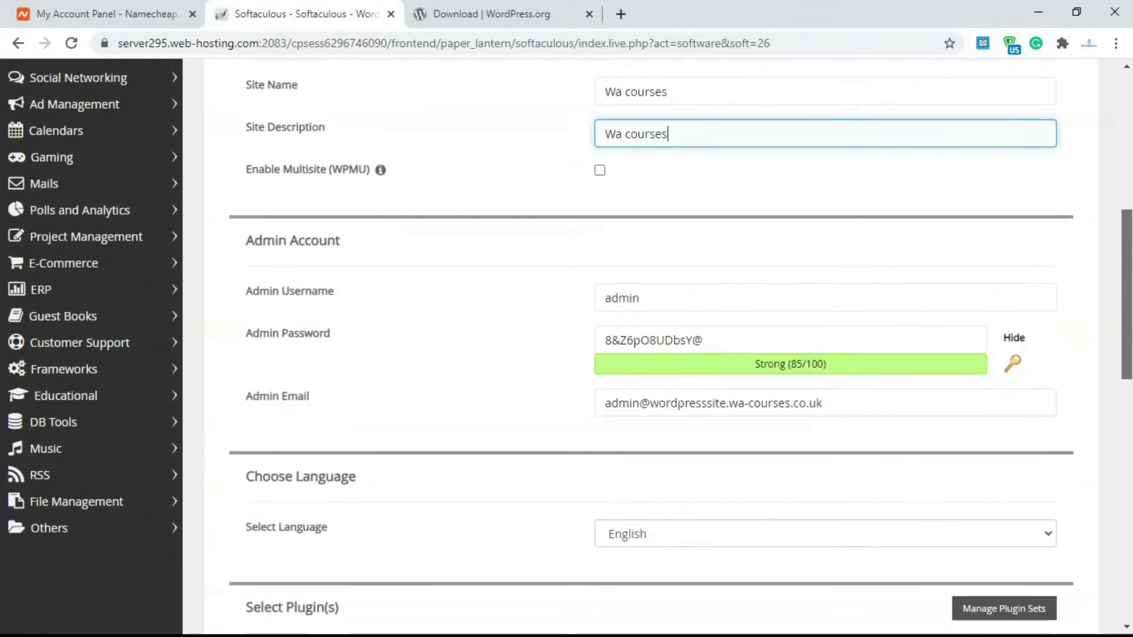
click(1089, 191)
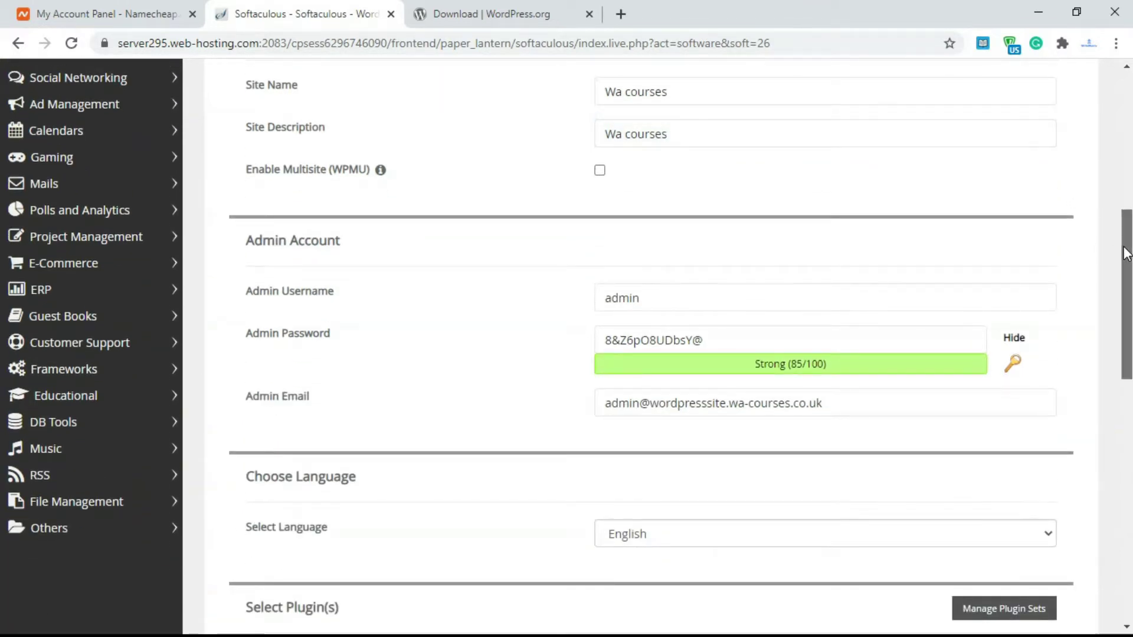
drag(1127, 250, 1127, 266)
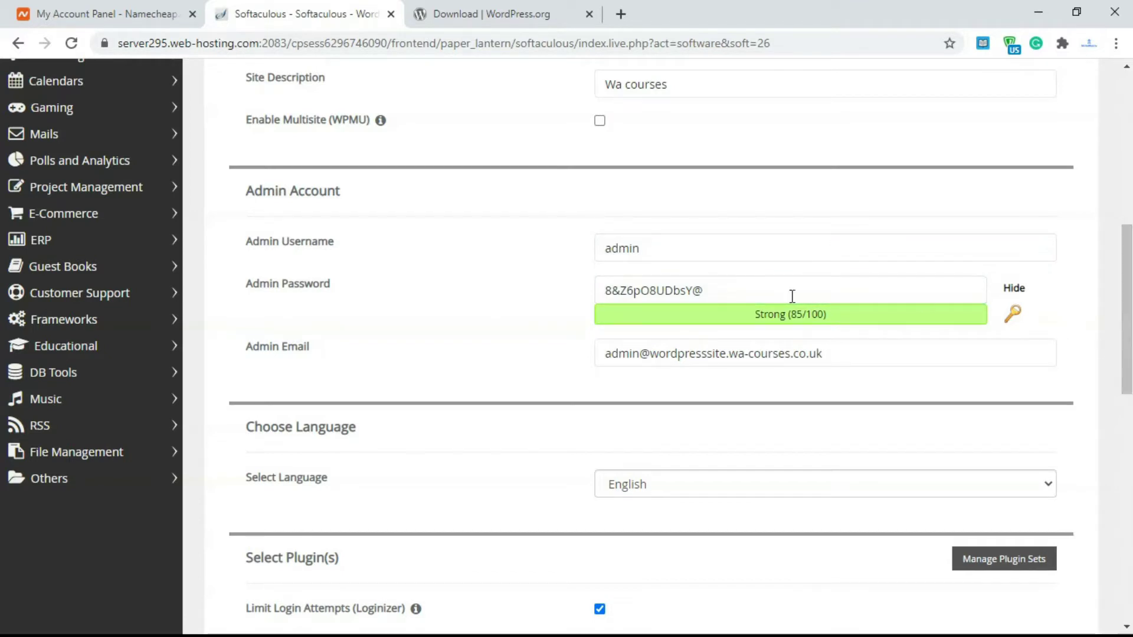
Replace the generated admin password with a custom one rated Strong (84/100).
click(600, 301)
click(667, 248)
drag(668, 248, 612, 248)
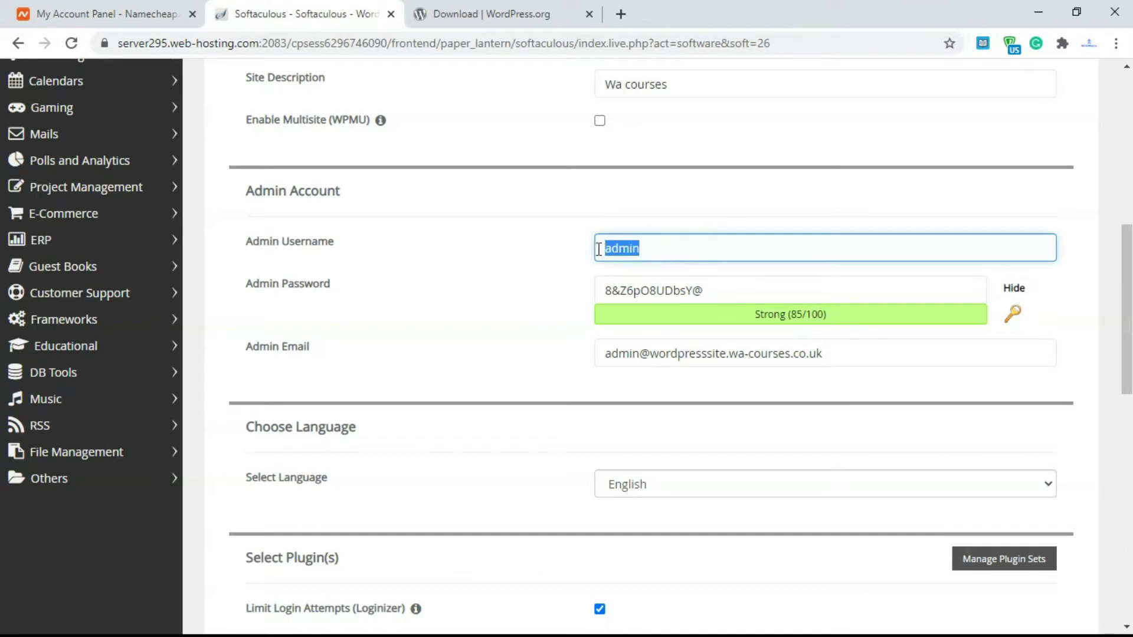
drag(712, 284, 647, 283)
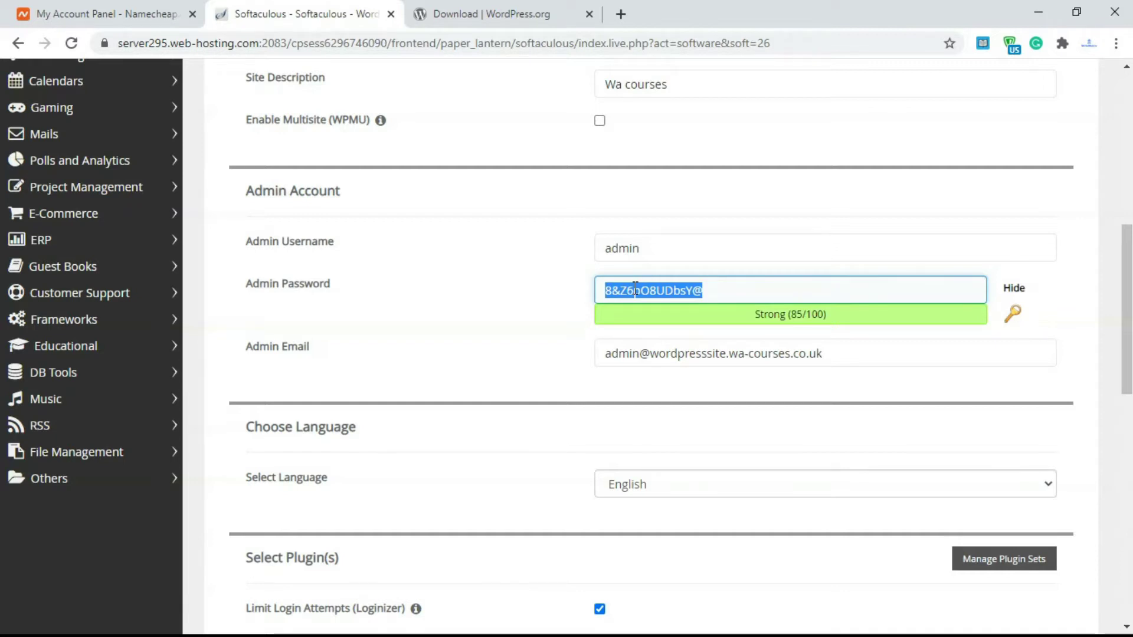
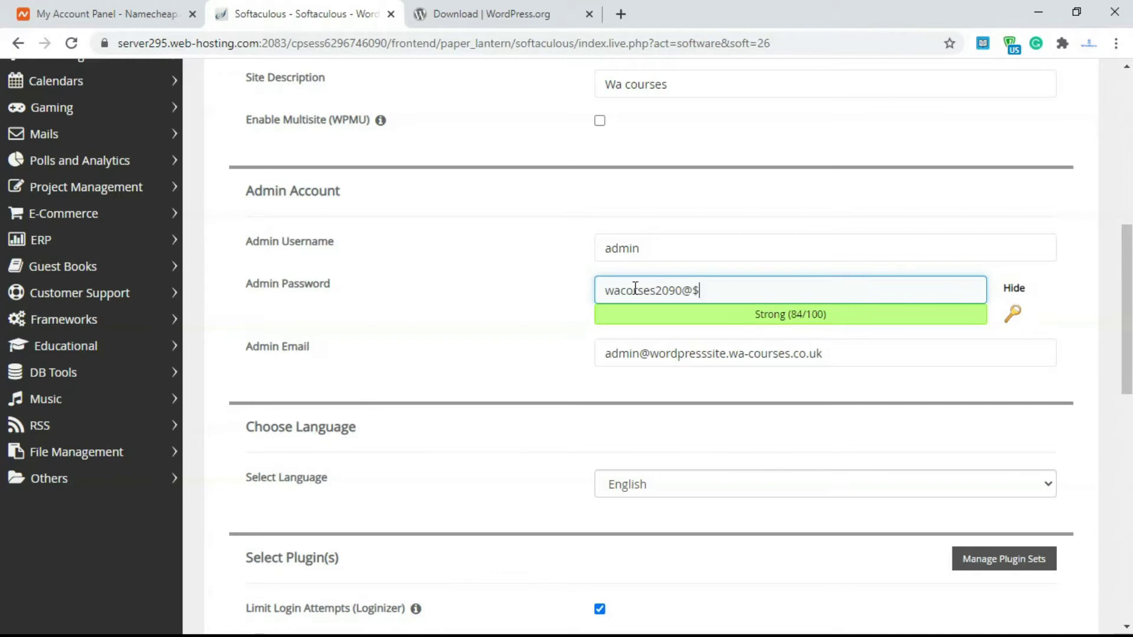
triple_click(635, 287)
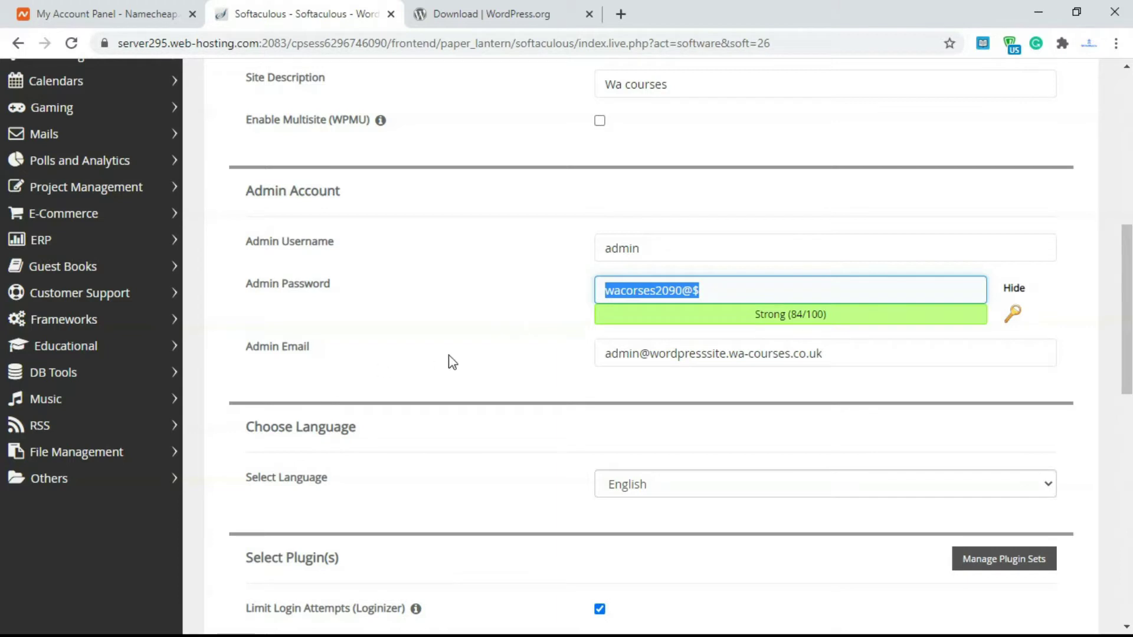
click(714, 361)
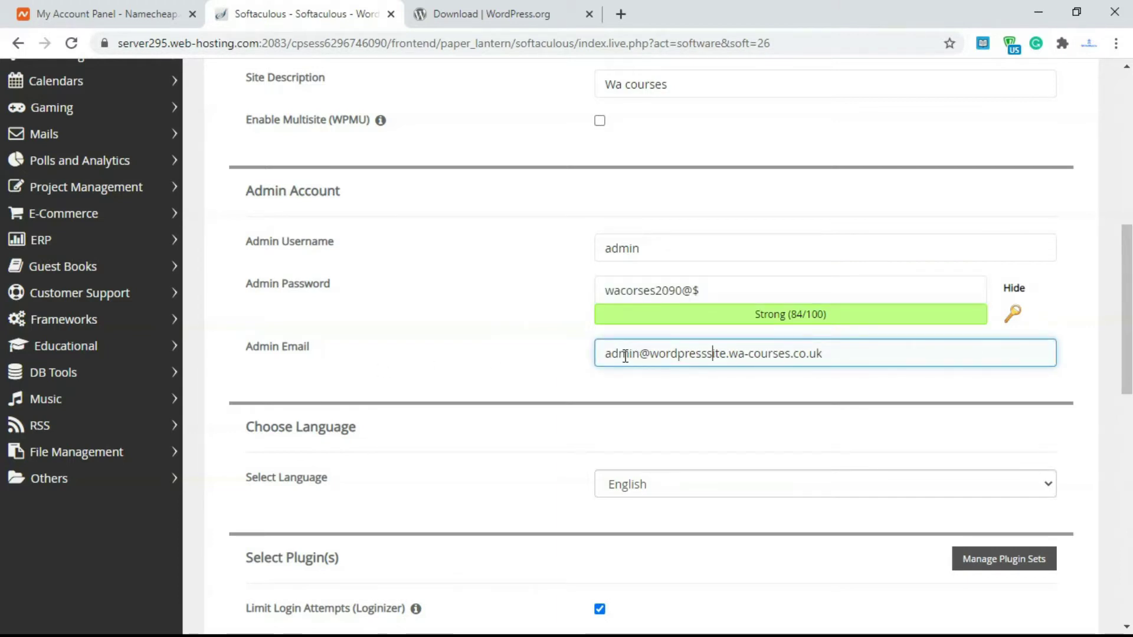
drag(1124, 350, 1128, 402)
Keep English as the site language and untick the Limit Login Attempts (Loginizer) plugin.
click(673, 308)
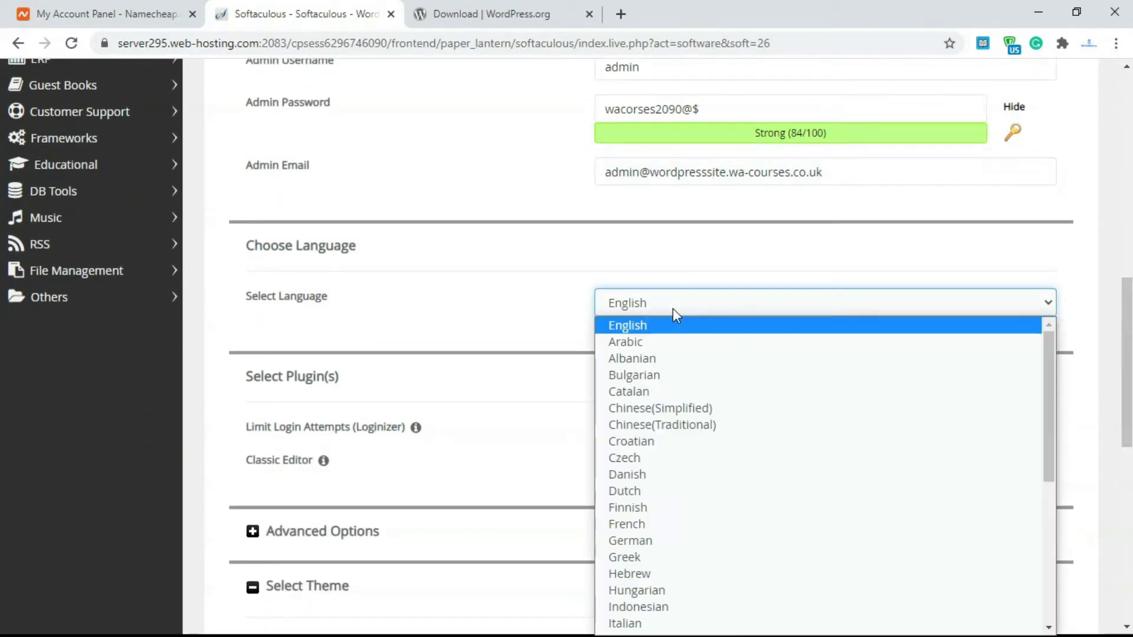
click(670, 308)
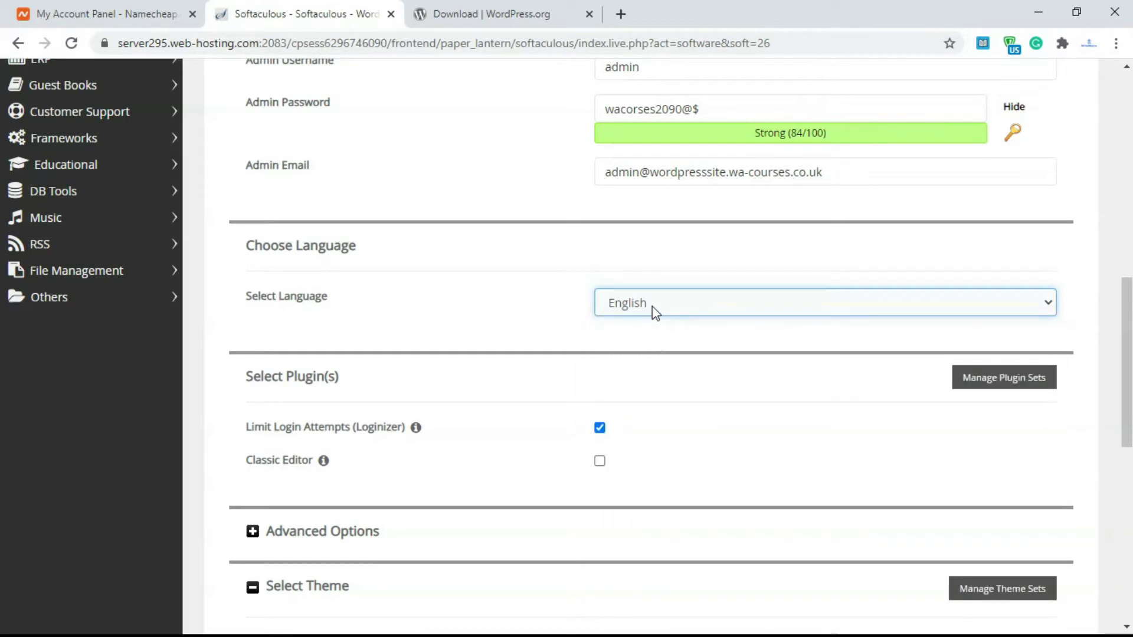
drag(1127, 348, 1127, 367)
scroll(885, 399, down, 1)
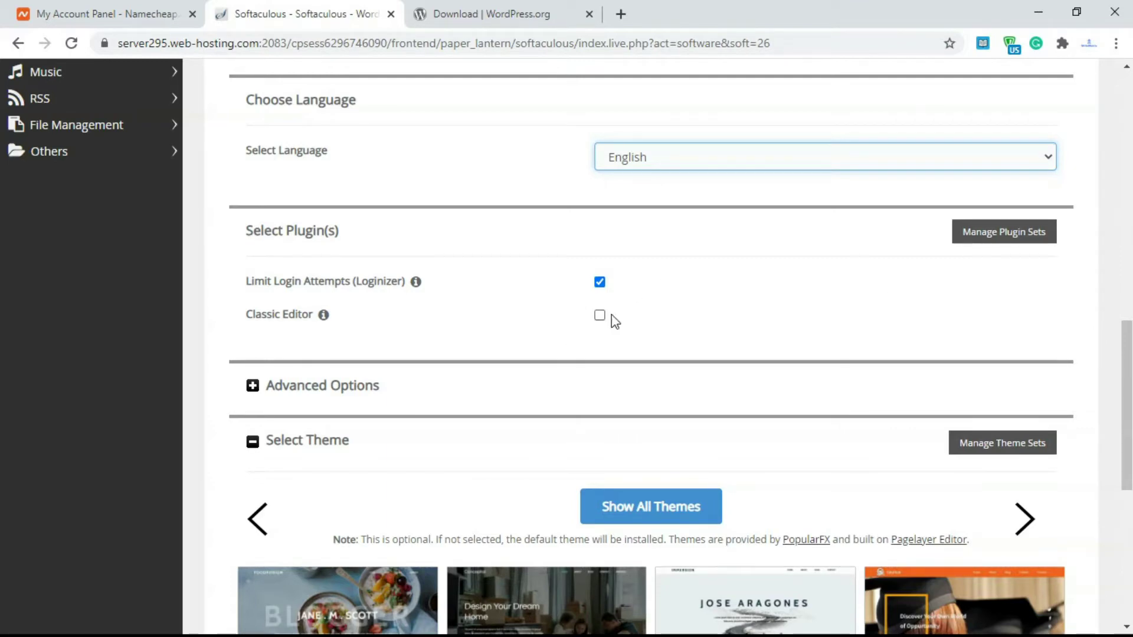
click(600, 282)
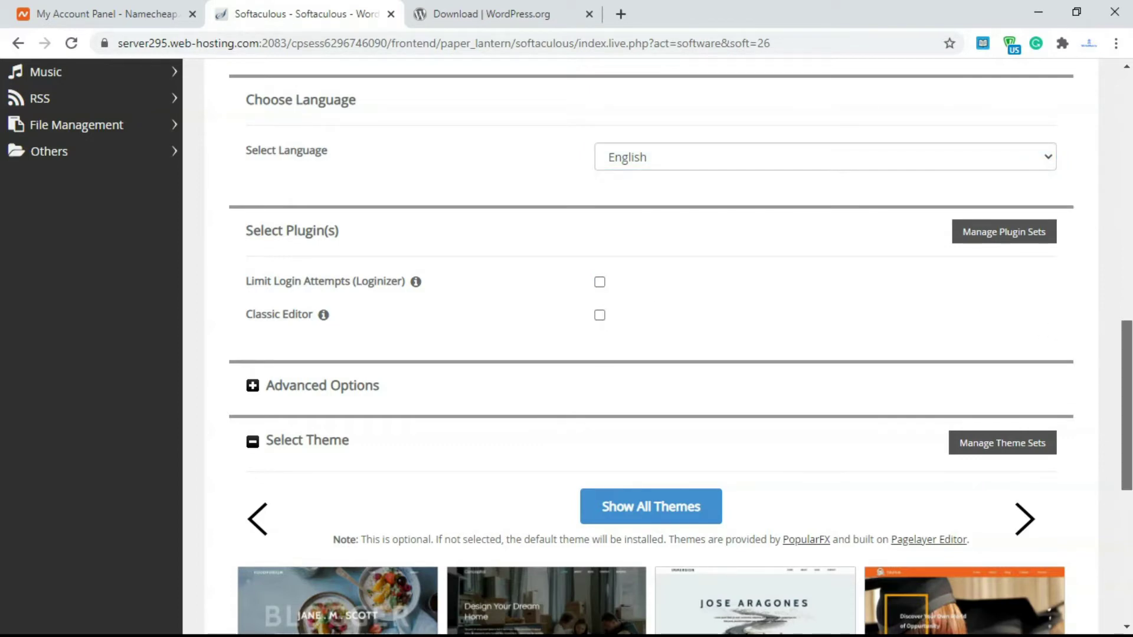
scroll(785, 392, down, 2)
click(291, 270)
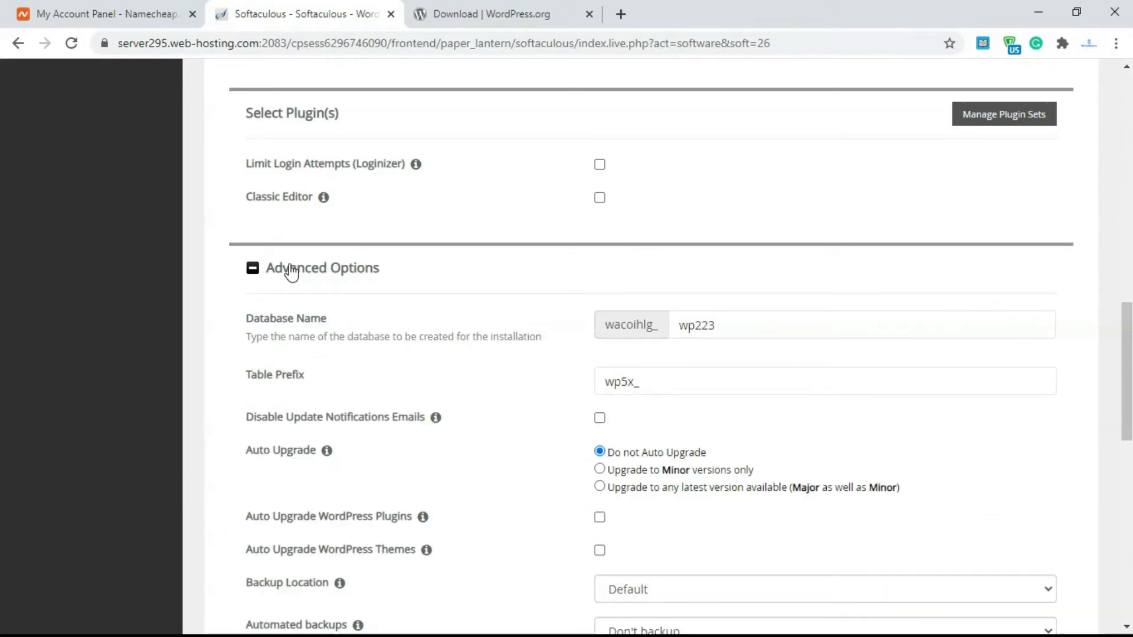
click(693, 327)
click(793, 350)
click(721, 329)
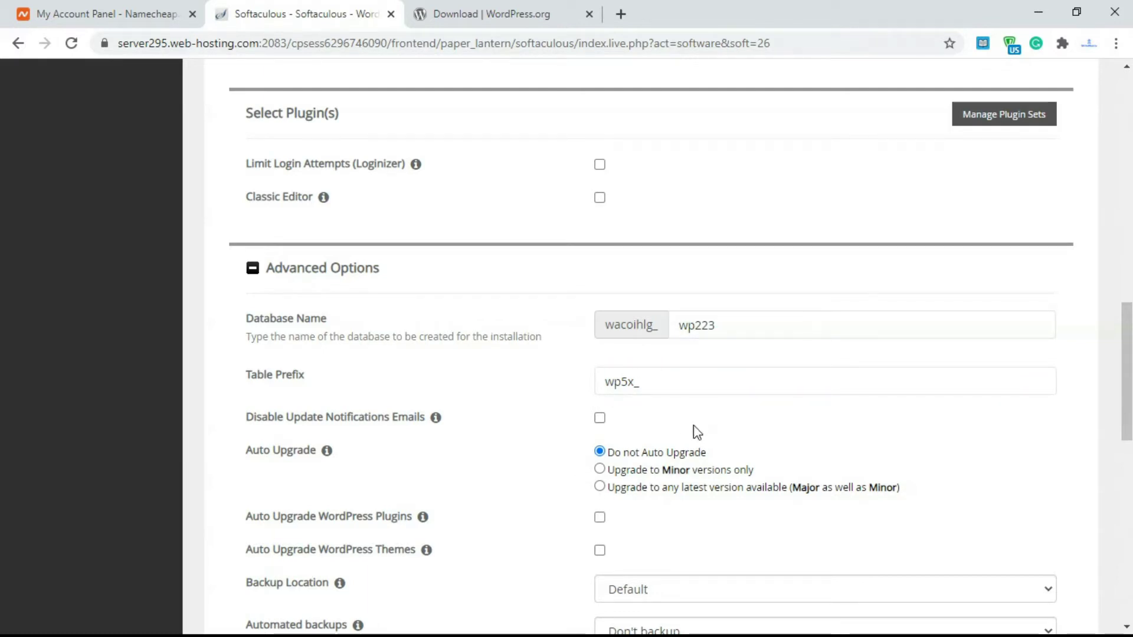
click(345, 271)
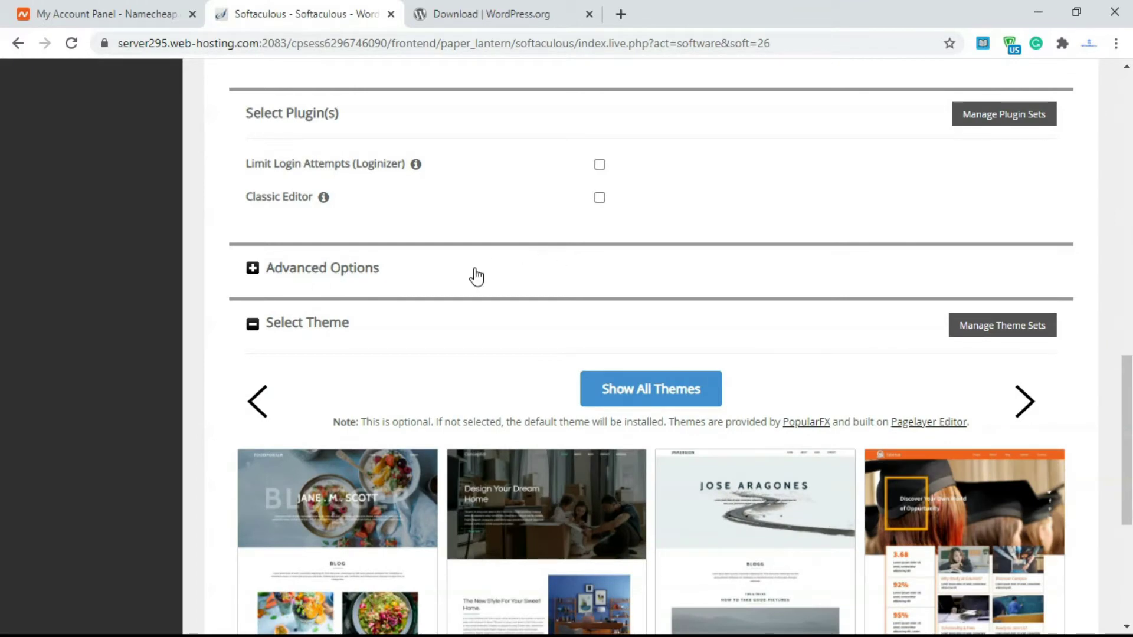
click(339, 324)
click(318, 391)
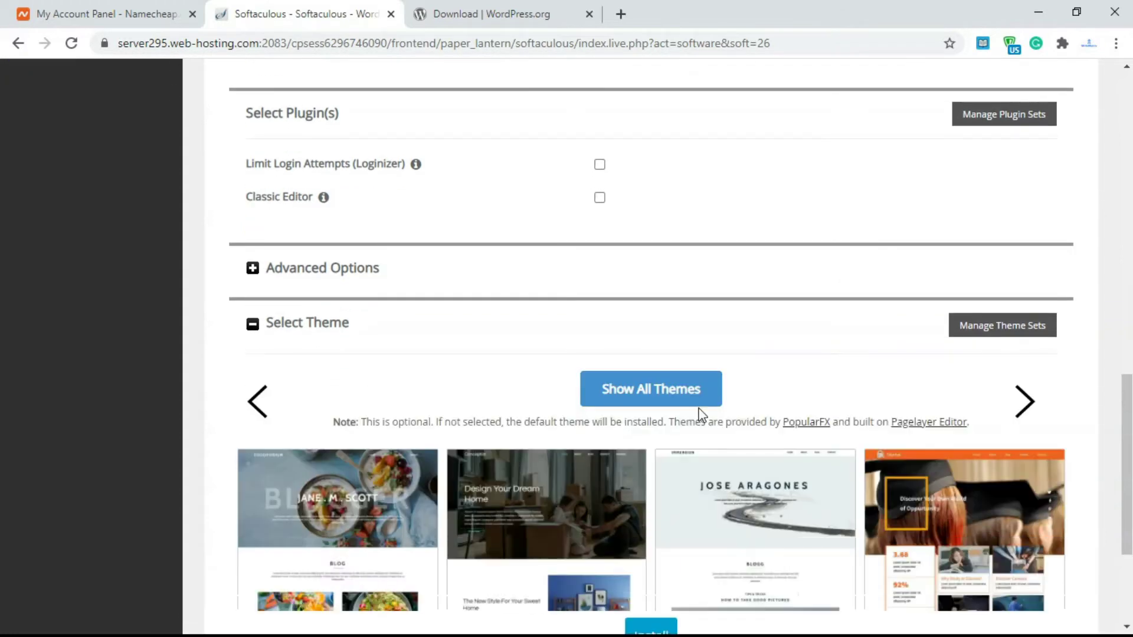
scroll(318, 392, down, 1)
Leave the installation-details email blank and submit the WordPress installation.
scroll(814, 442, down, 3)
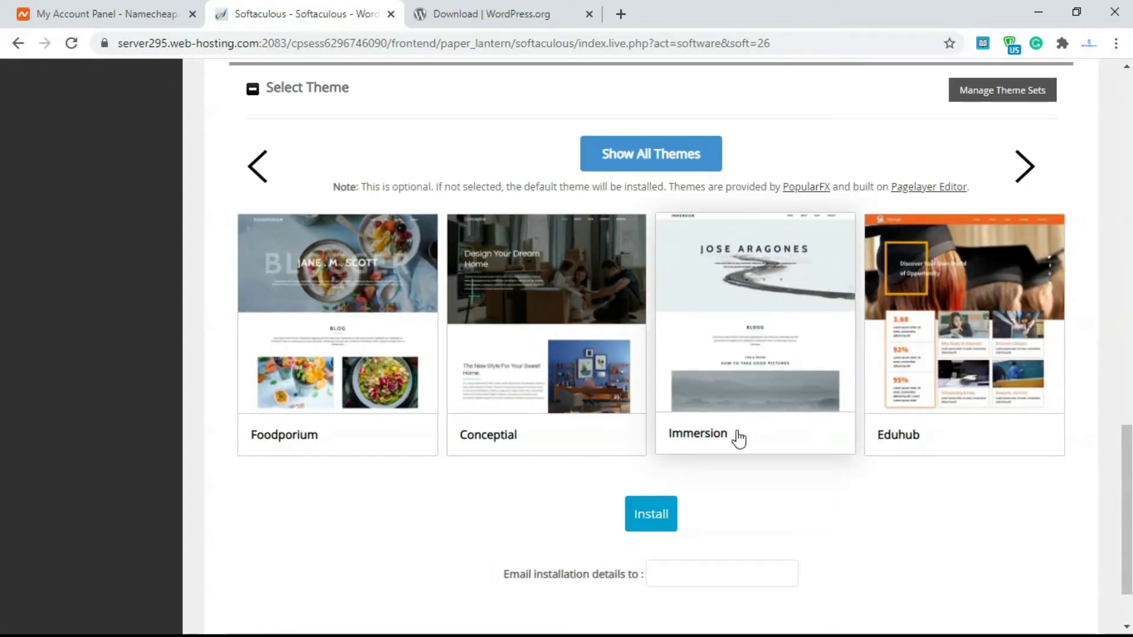
drag(1124, 479, 1119, 528)
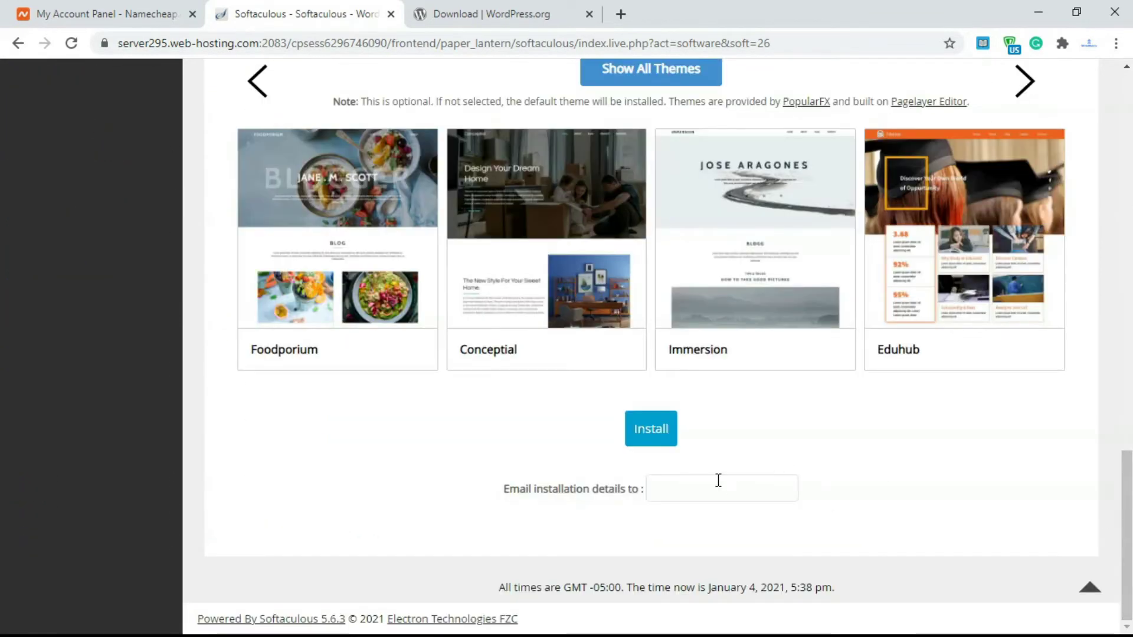
click(714, 483)
click(692, 488)
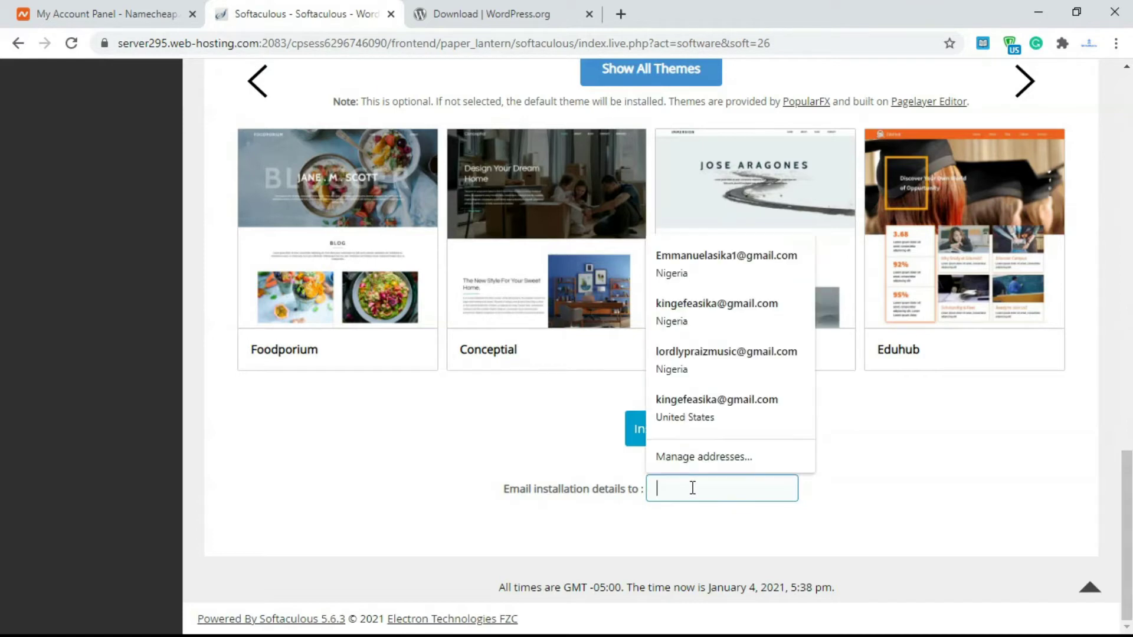
click(707, 525)
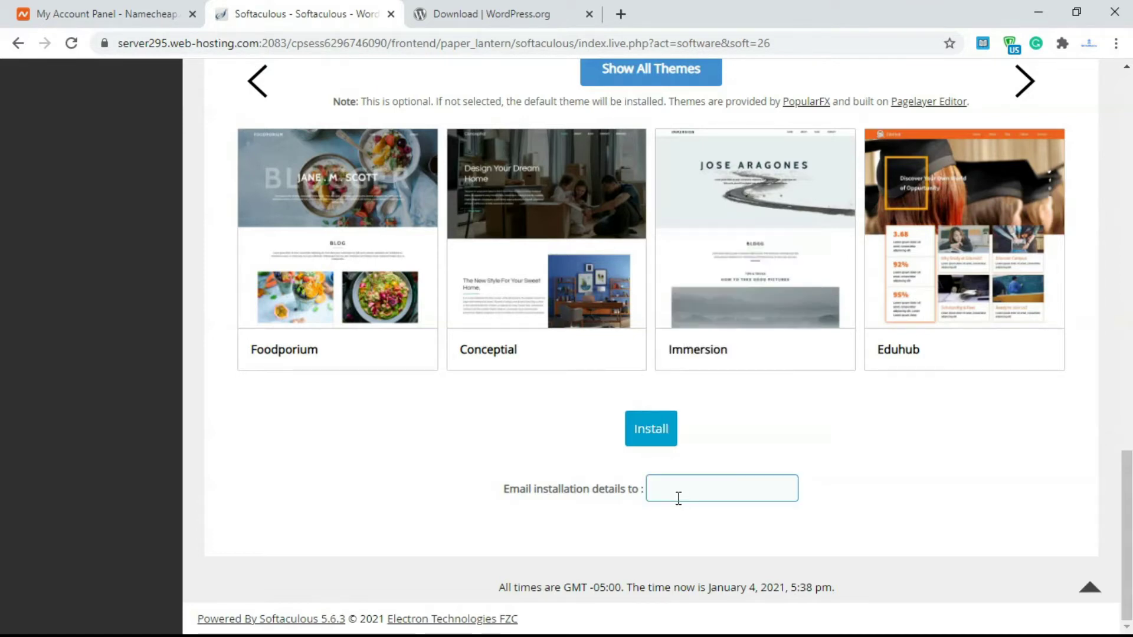
click(587, 495)
click(650, 432)
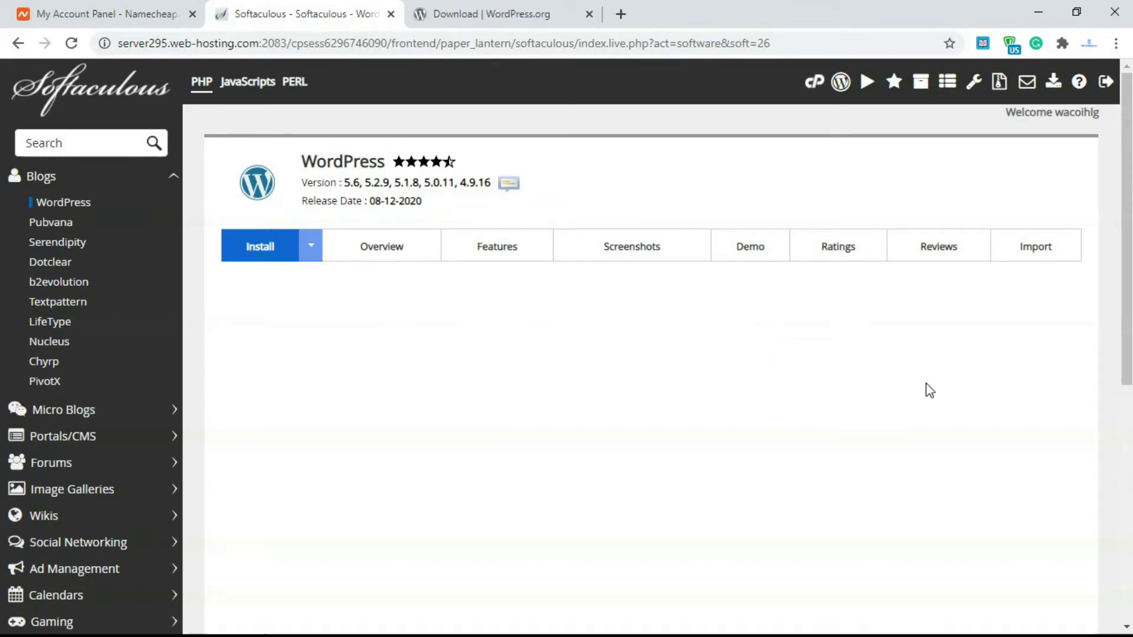
Scroll the success page listing the site and wp-admin URLs.
scroll(928, 387, down, 1)
scroll(655, 349, down, 1)
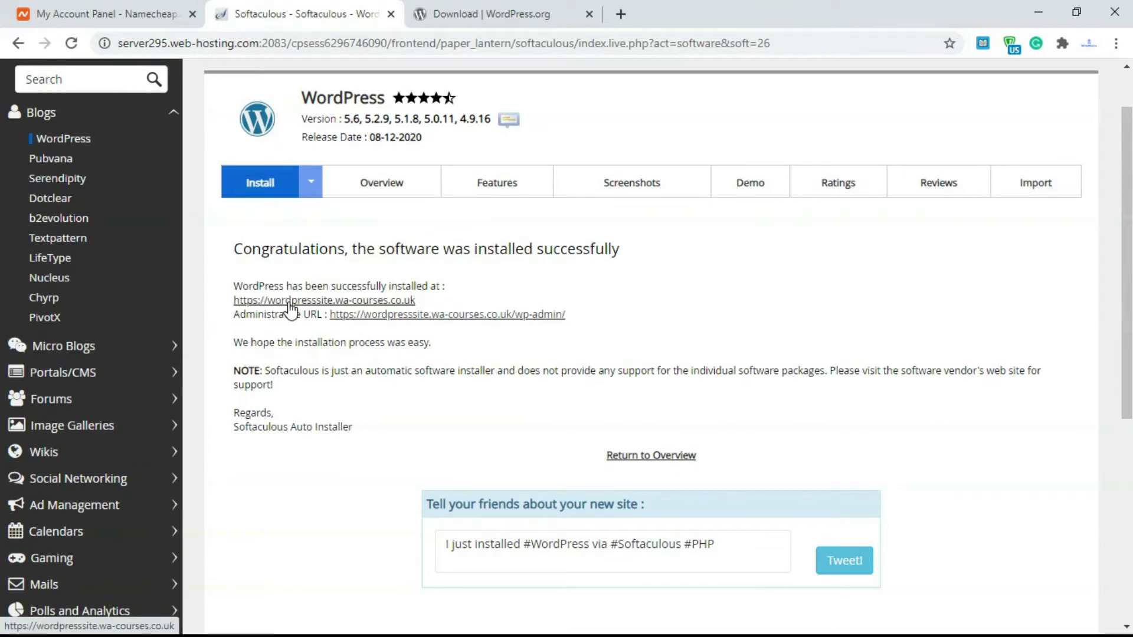
Open the installed Wa courses site in a new tab, then launch the Administrative URL.
click(307, 300)
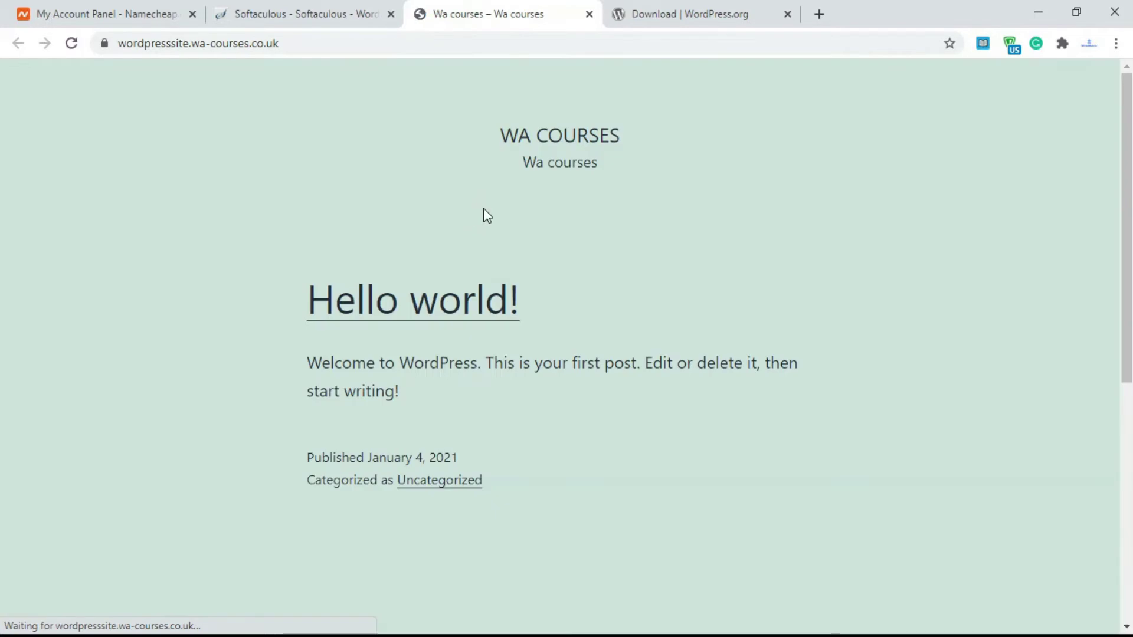
drag(1125, 189, 1115, 432)
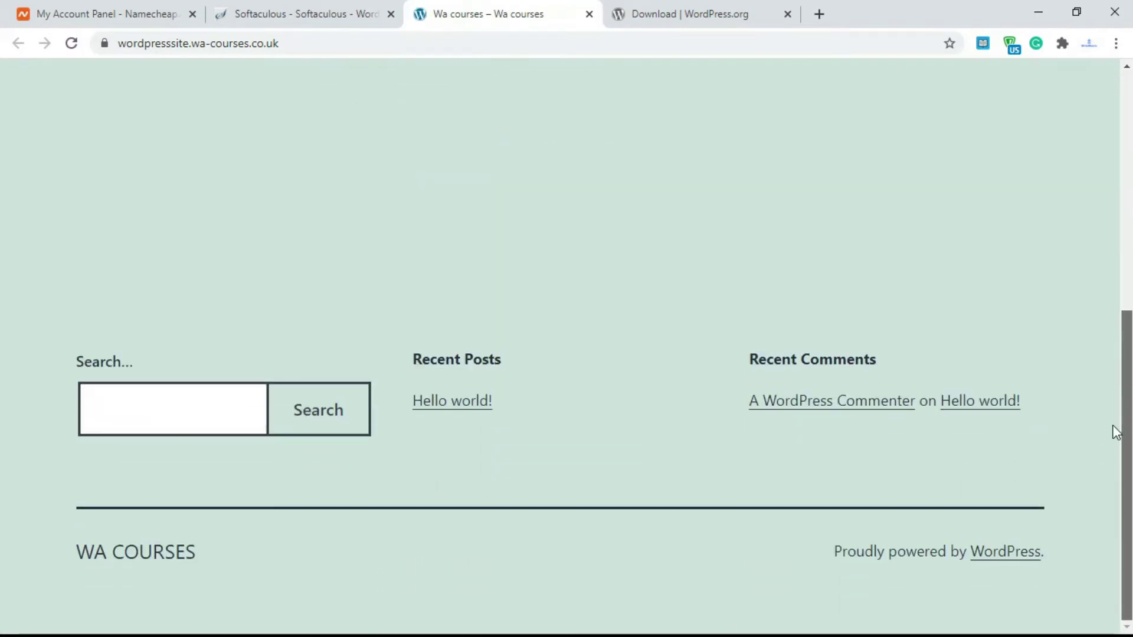
drag(1119, 496, 1095, 142)
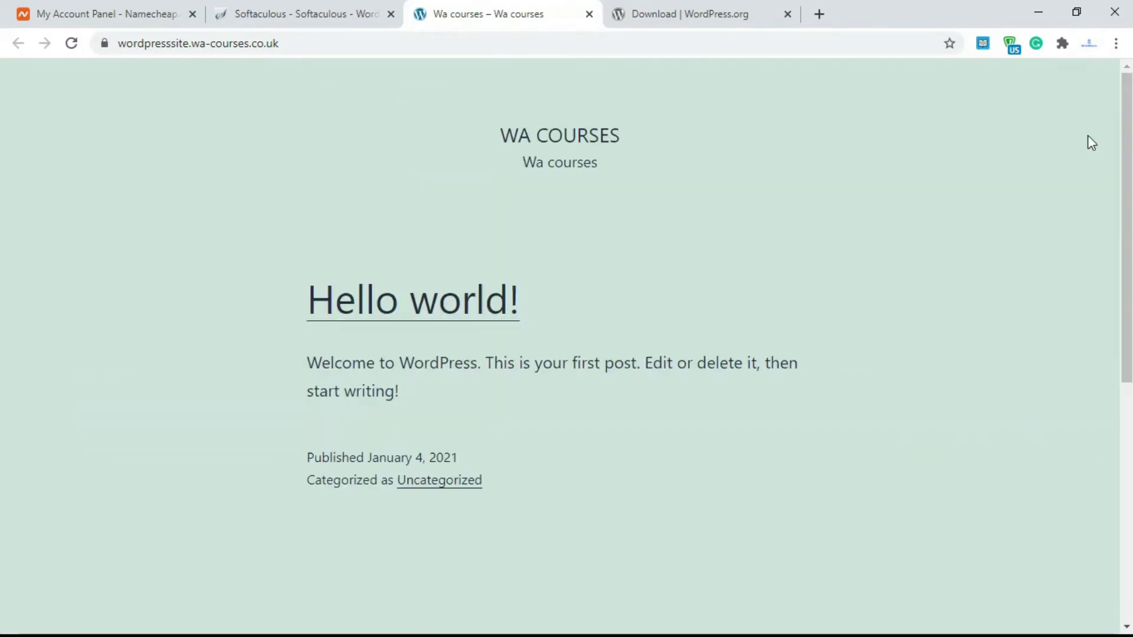
click(321, 16)
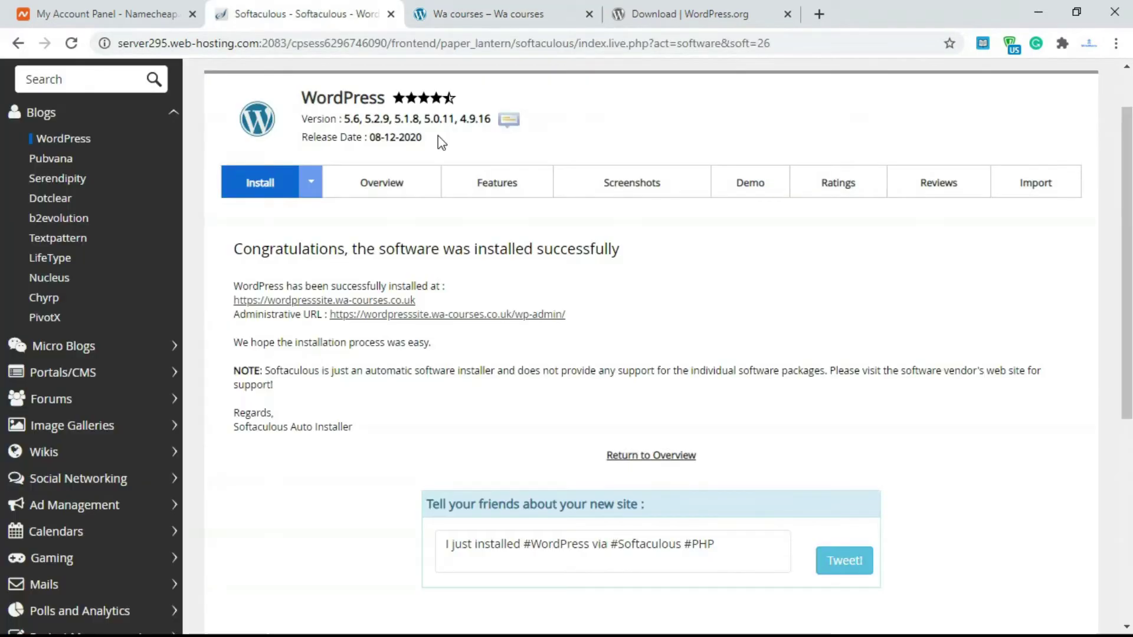
click(534, 314)
click(328, 10)
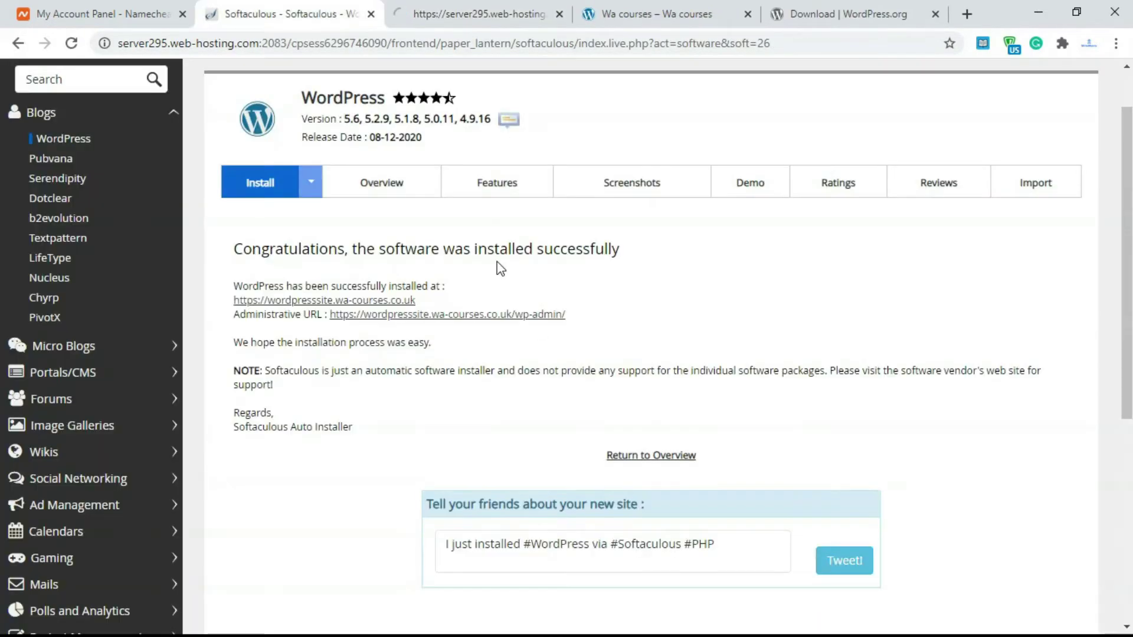
Bring up the admin dashboard and move the Wa courses site tab before it.
click(454, 1)
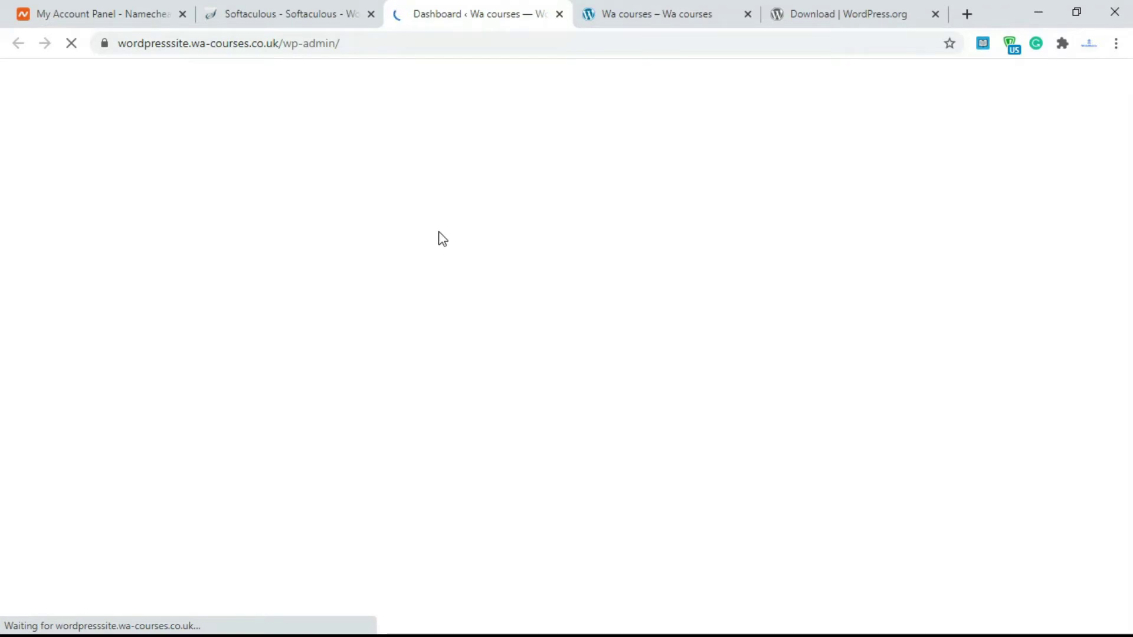
drag(627, 1, 506, 2)
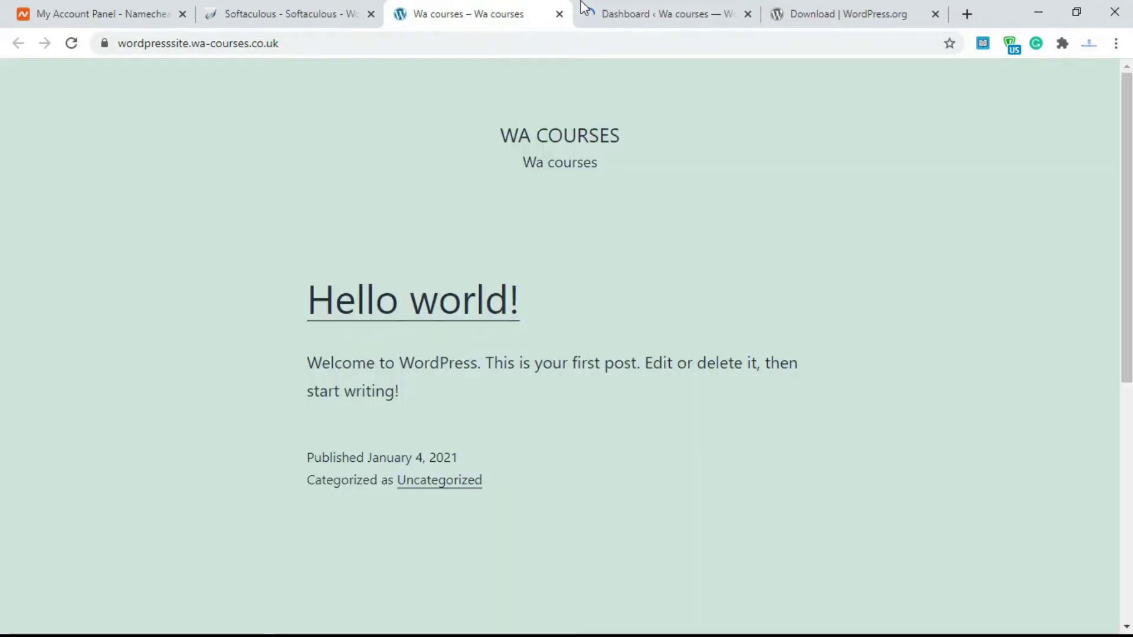
click(613, 4)
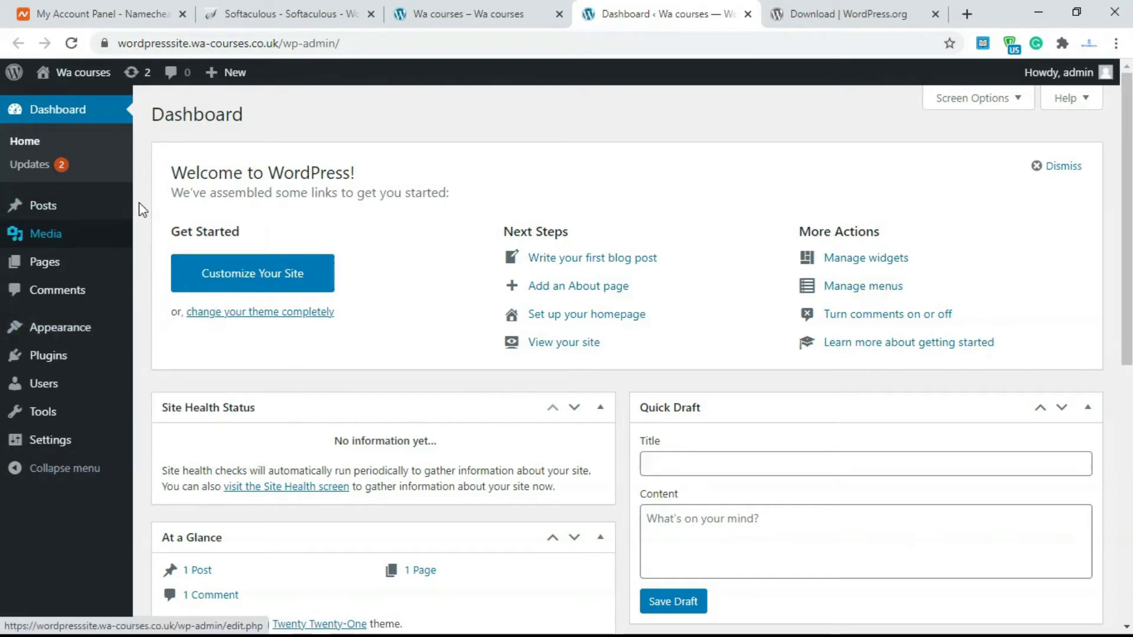
drag(283, 44, 334, 52)
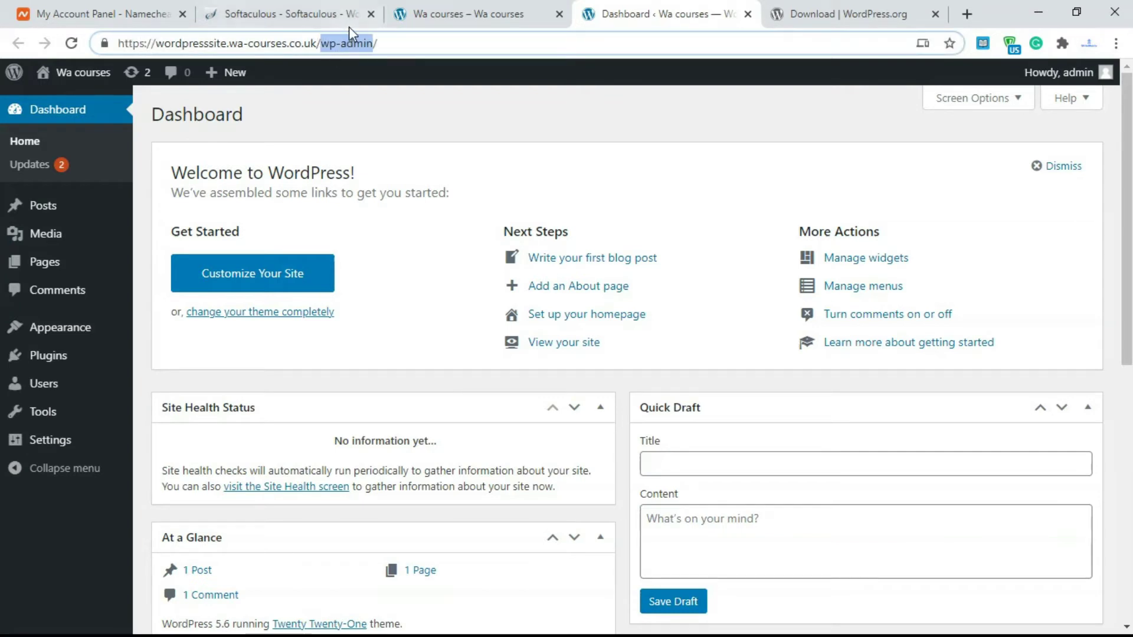
click(404, 122)
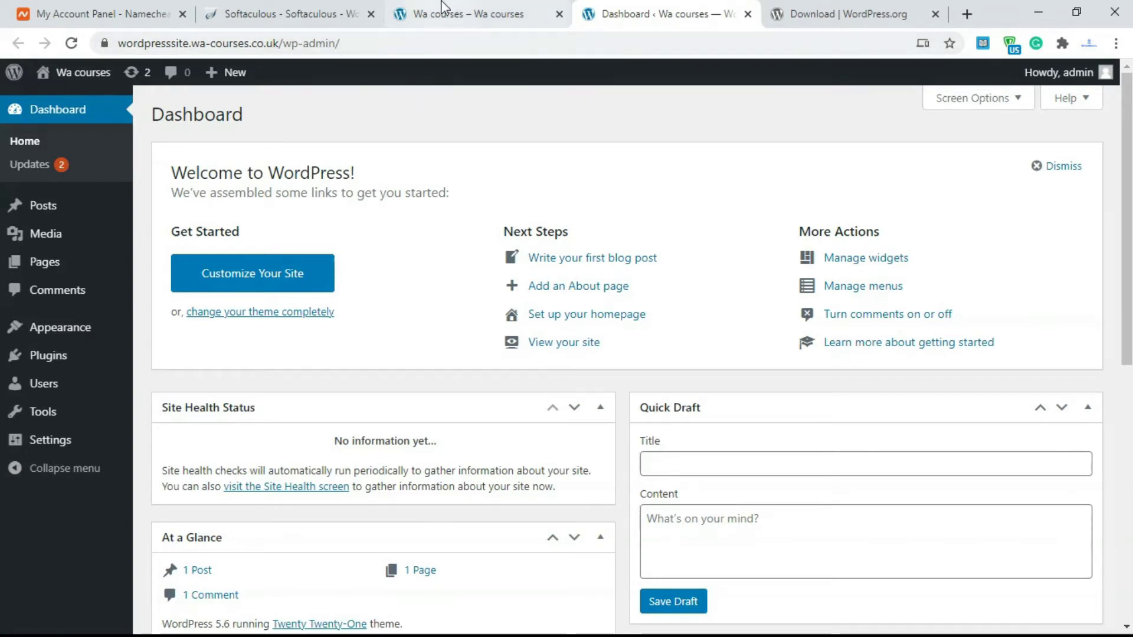
Reorder tabs: WordPress.org download, Wa courses site, then the dashboard in fourth place.
click(466, 11)
click(823, 7)
drag(823, 7, 502, 3)
click(693, 17)
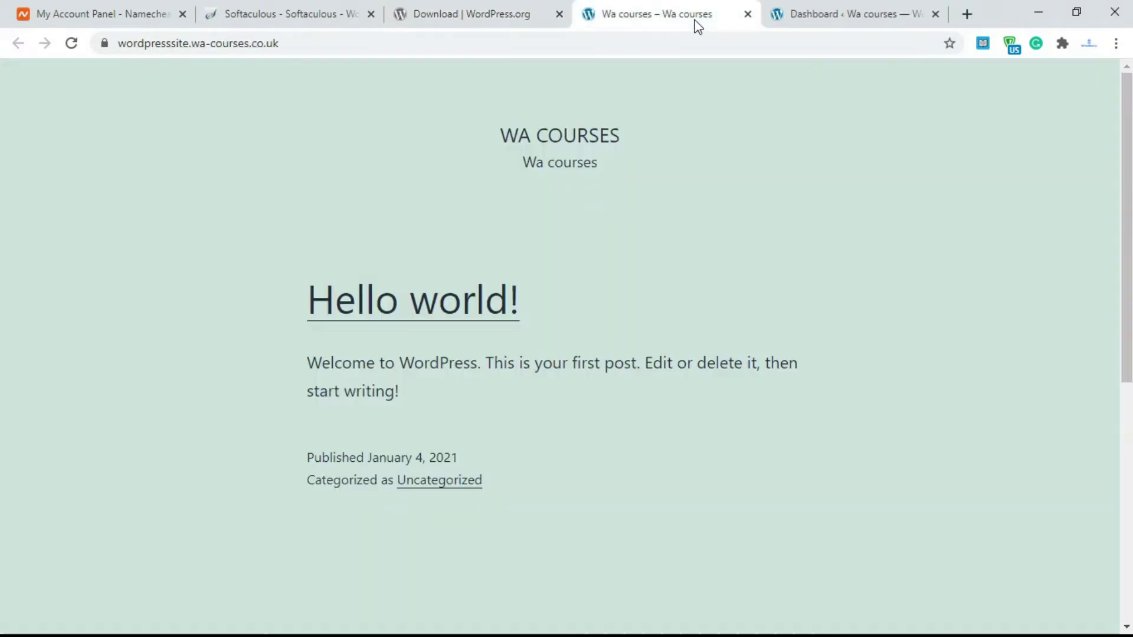
drag(631, 8, 519, 7)
click(834, 1)
drag(834, 1, 665, 7)
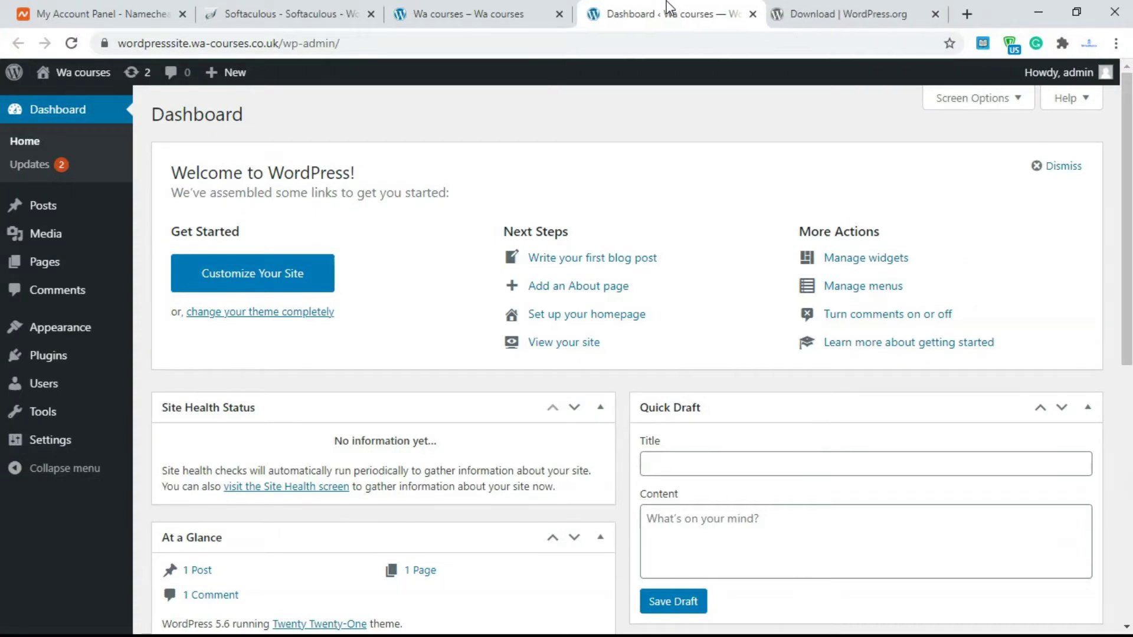
click(834, 9)
Scroll through the WordPress 5.6 download page, then return to the Softaculous success page.
drag(1127, 199, 1125, 246)
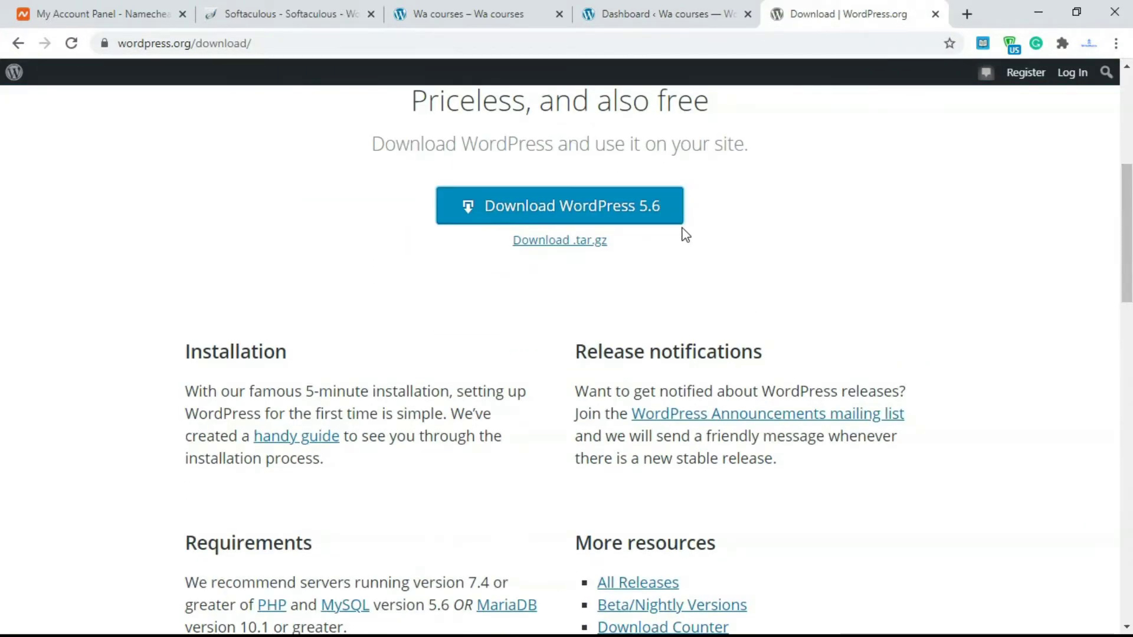
drag(1126, 236, 1127, 208)
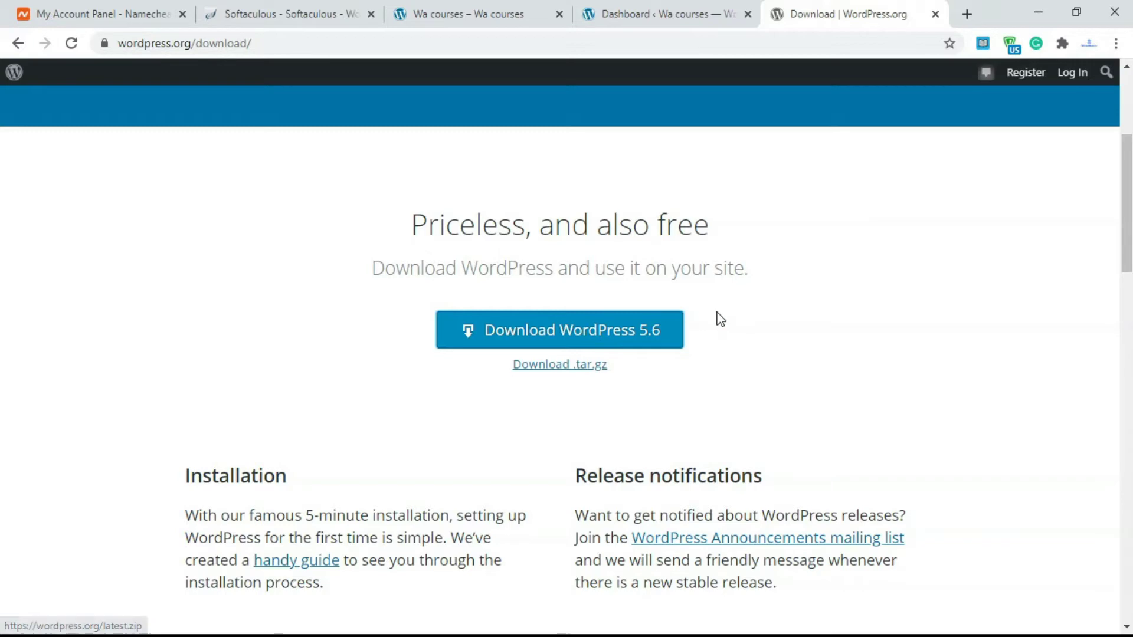
drag(1126, 260, 1127, 200)
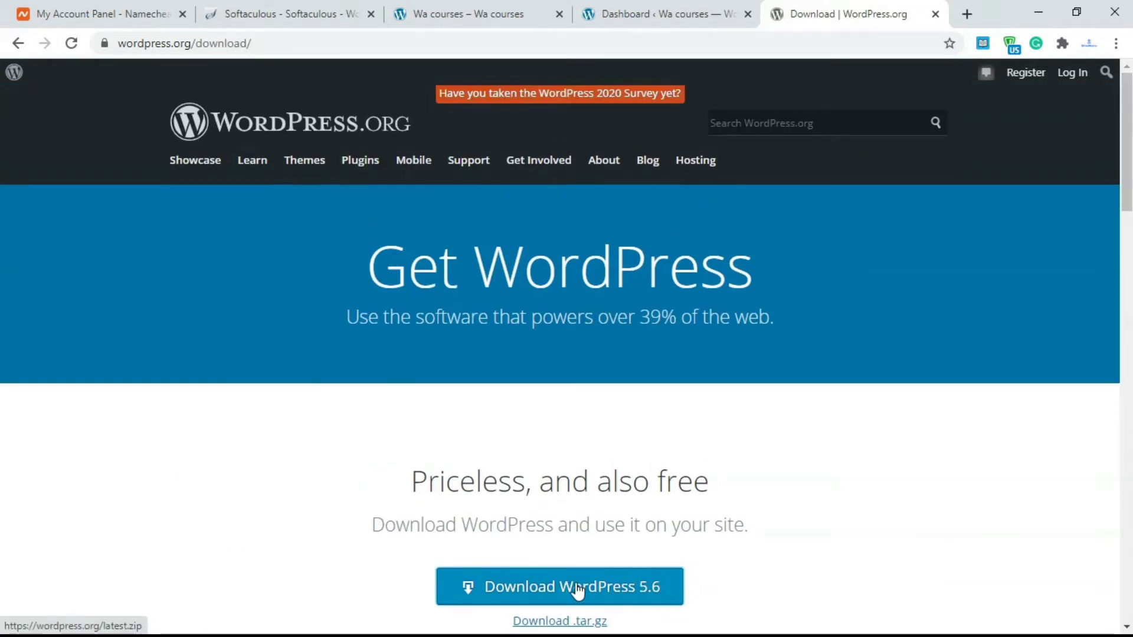
click(619, 13)
click(305, 7)
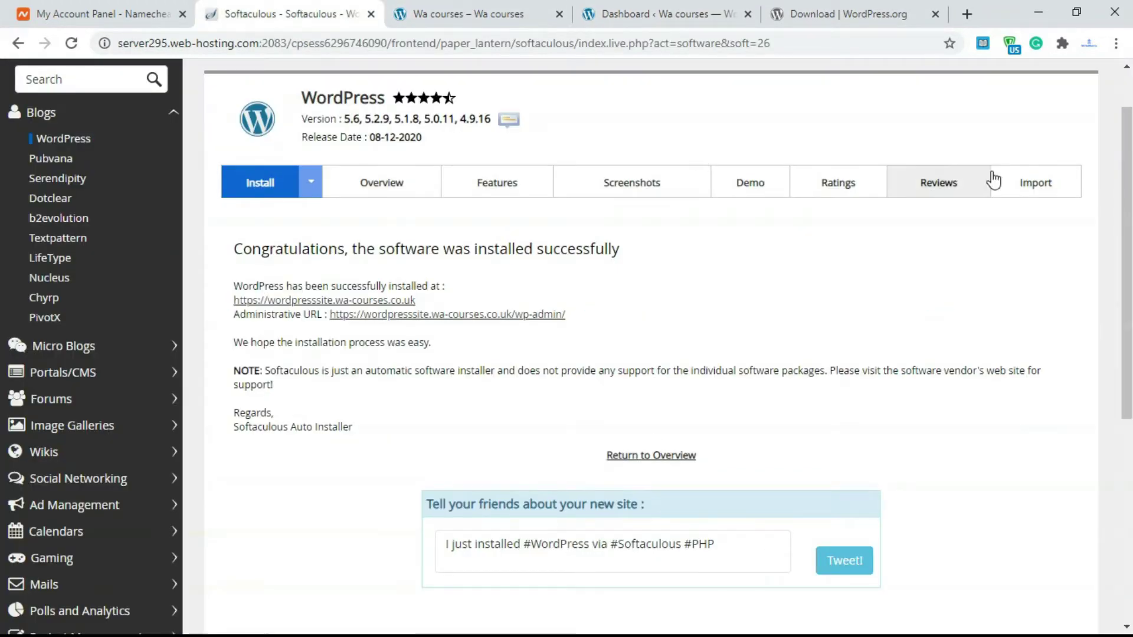
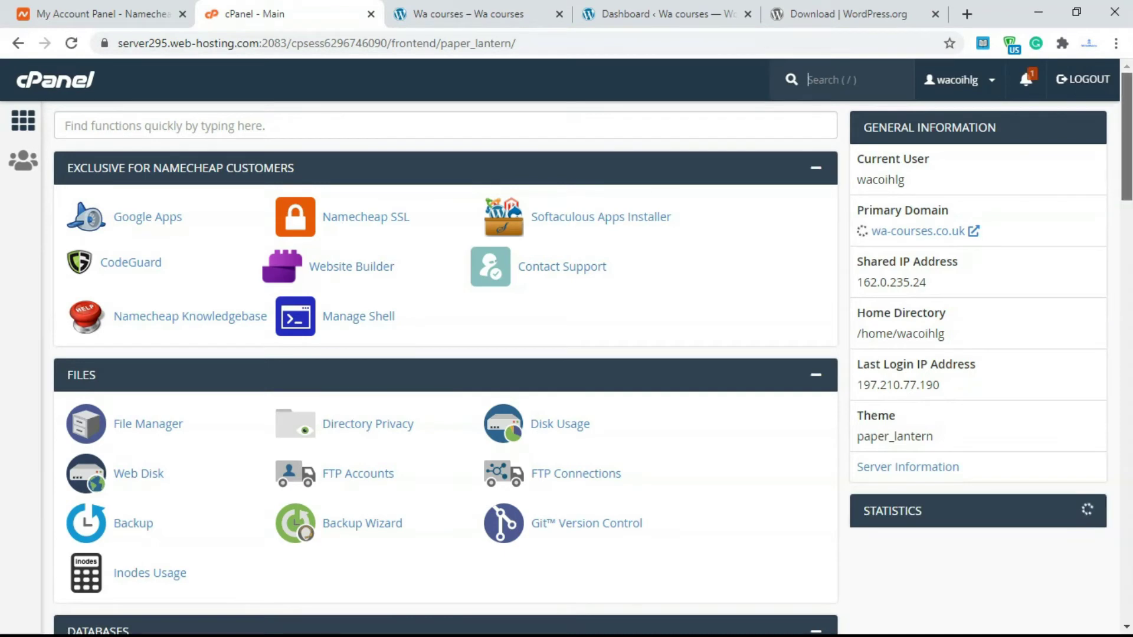
scroll(445, 354, down, 4)
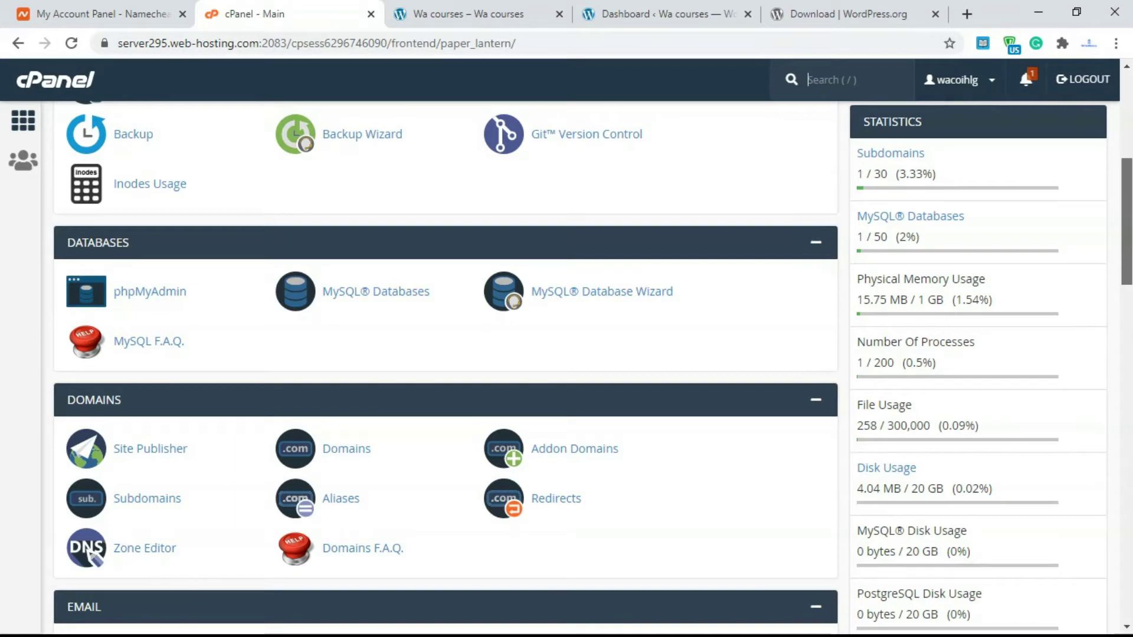
Scroll to the Databases section and open MySQL® Databases.
scroll(1117, 186, up, 4)
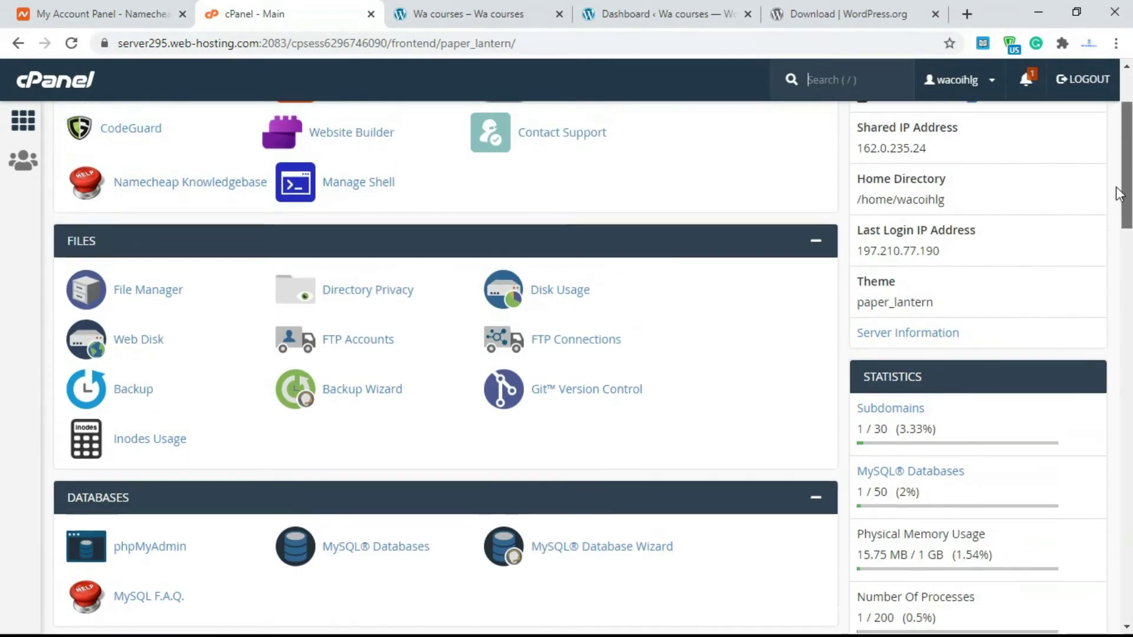
scroll(1116, 187, up, 2)
scroll(1106, 202, down, 6)
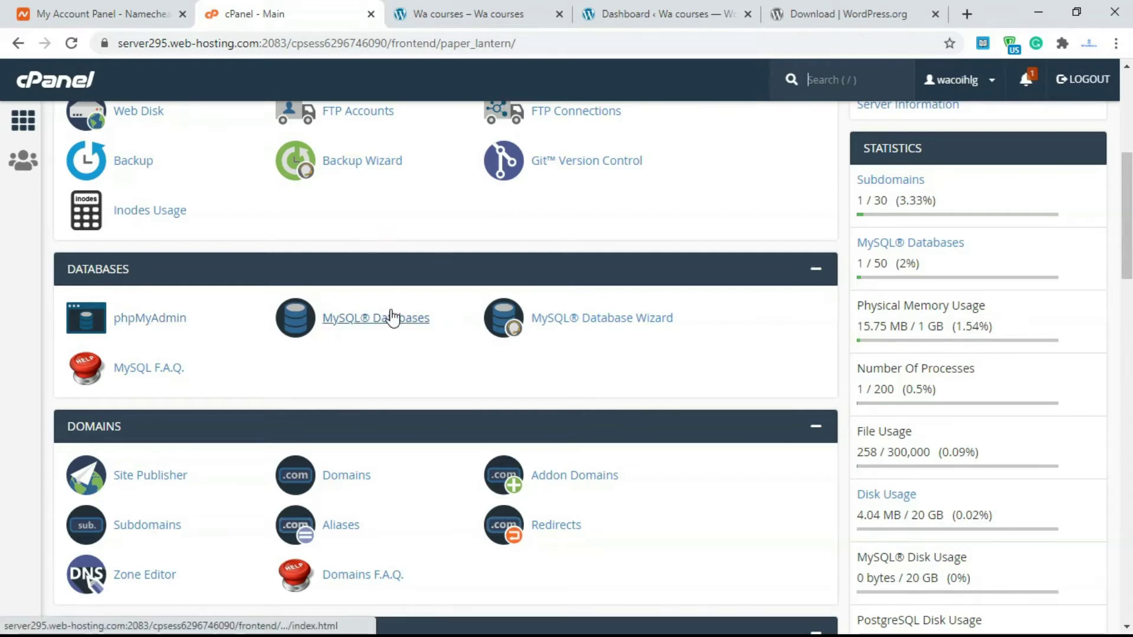
click(365, 326)
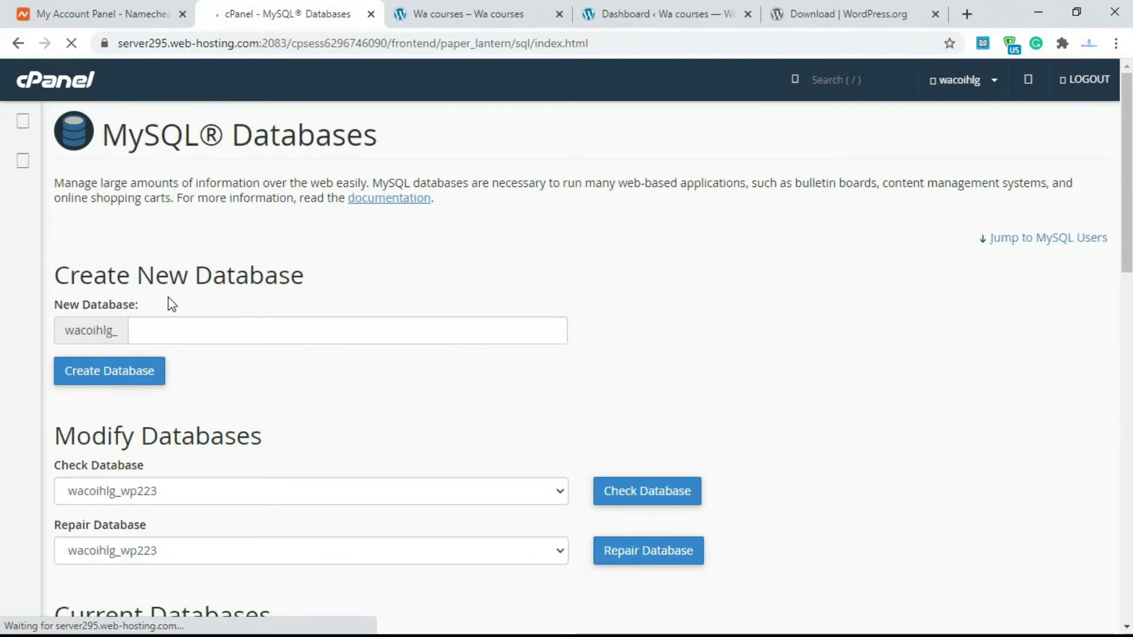
Create the database wa-courses (wacoihlg_wa-courses) and go back to MySQL Databases.
click(180, 340)
text(wa-c)
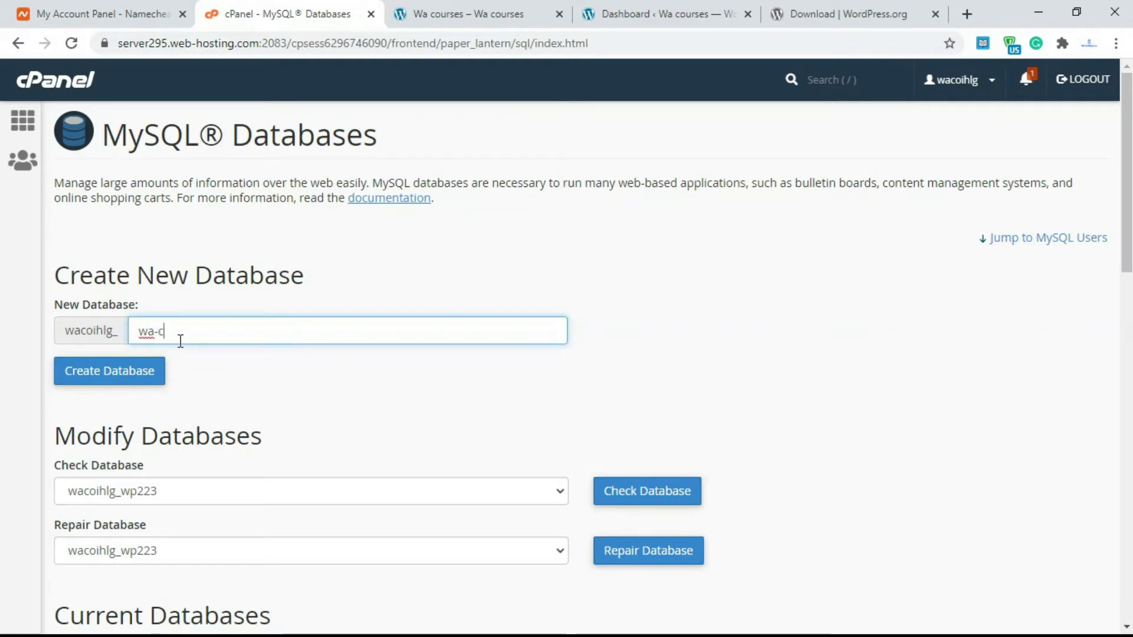
text(ourses)
click(263, 397)
drag(1127, 177, 1127, 237)
scroll(488, 322, down, 1)
scroll(487, 322, up, 2)
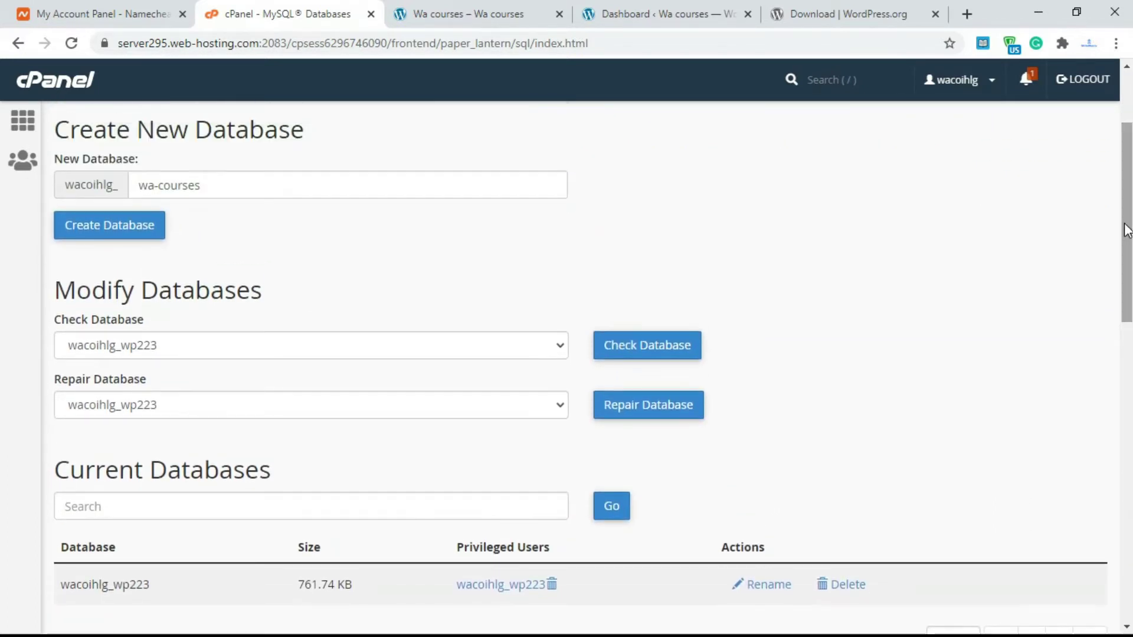
click(134, 232)
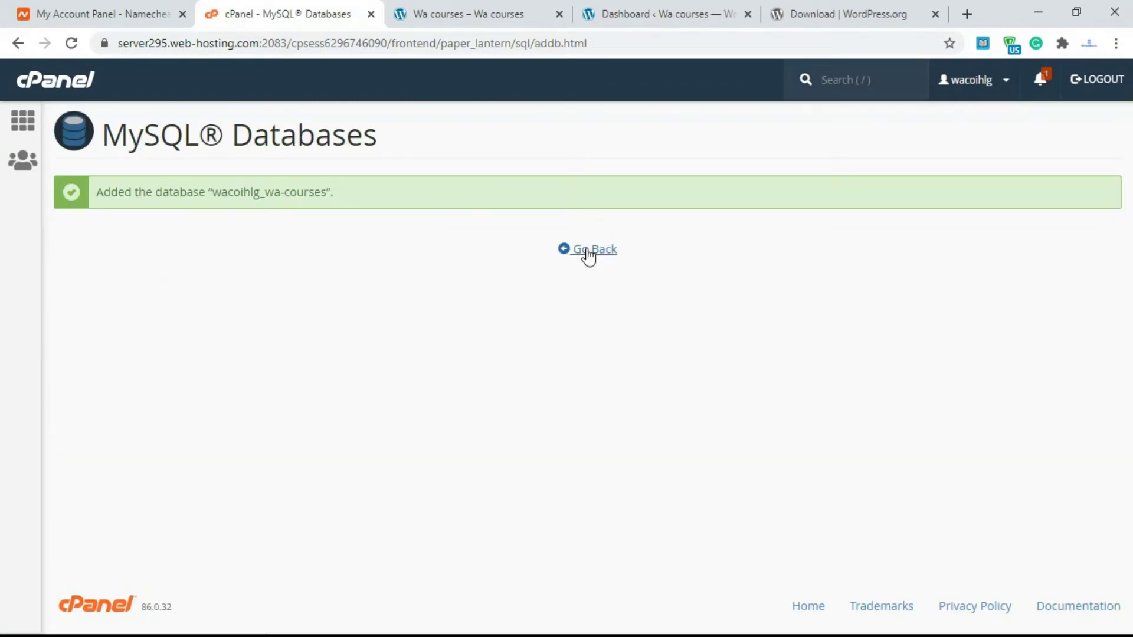
click(588, 251)
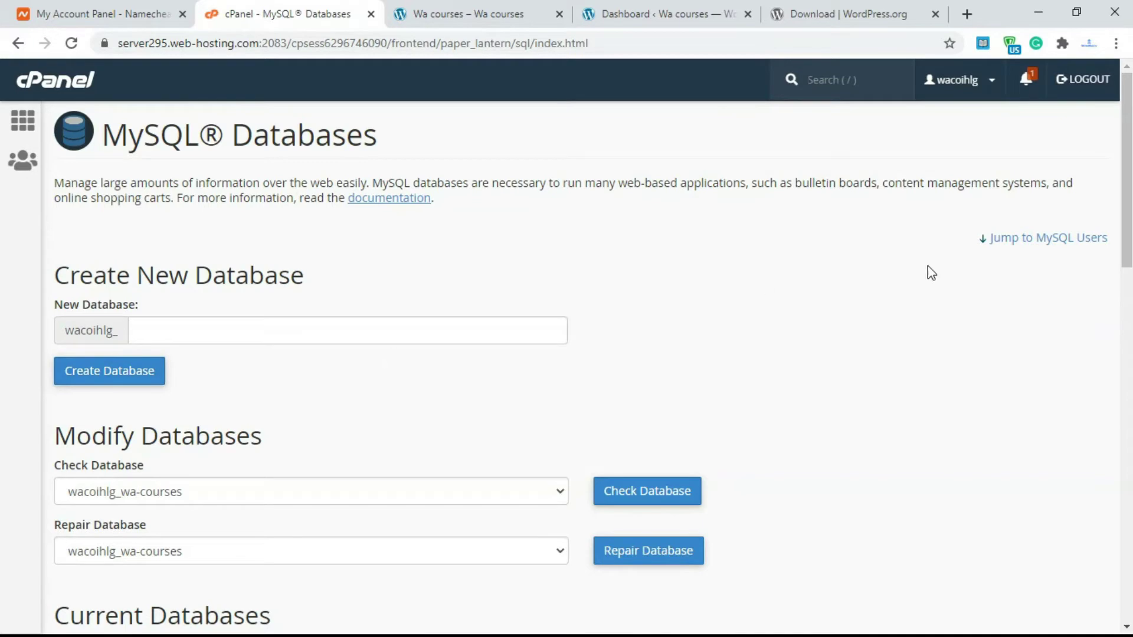
Check the new database under Current Databases, then return to the cPanel home page.
scroll(166, 389, down, 5)
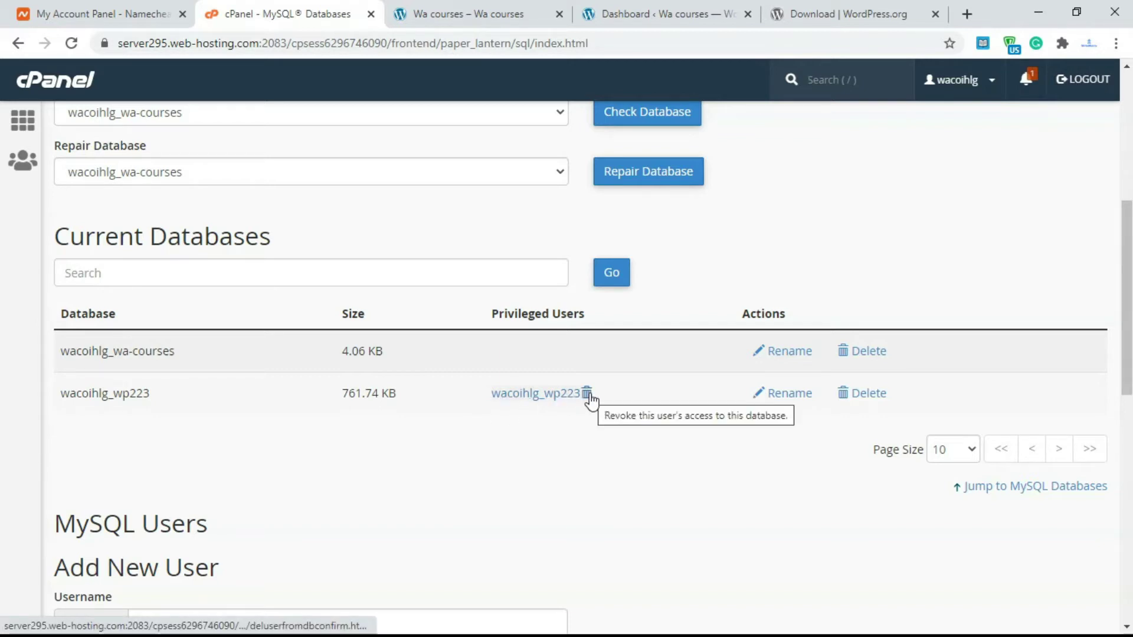
click(508, 2)
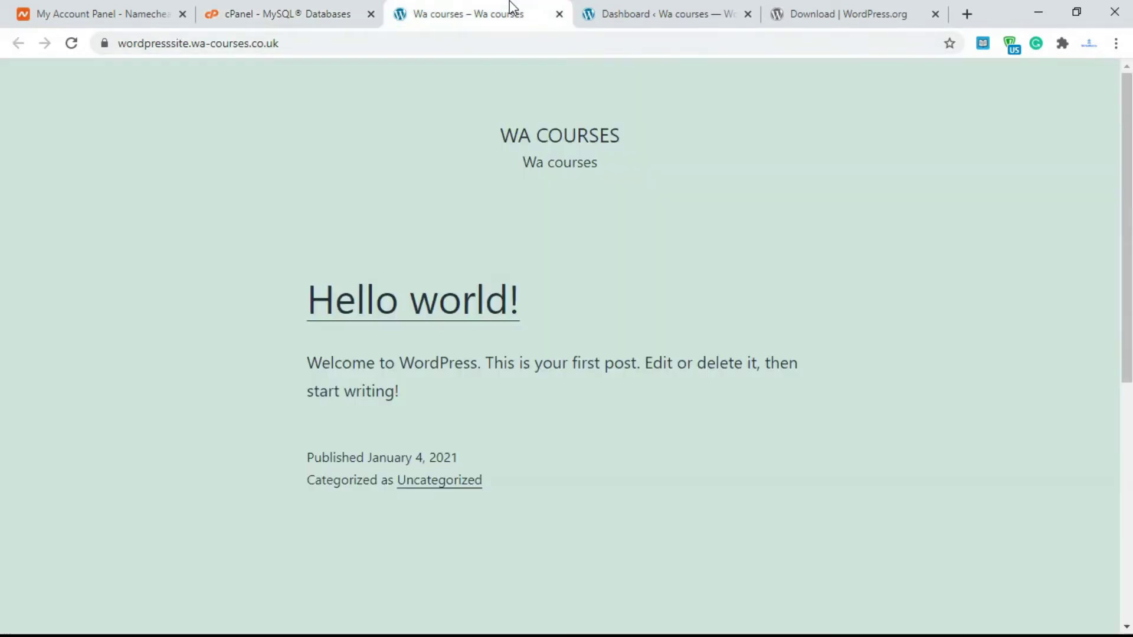
click(354, 8)
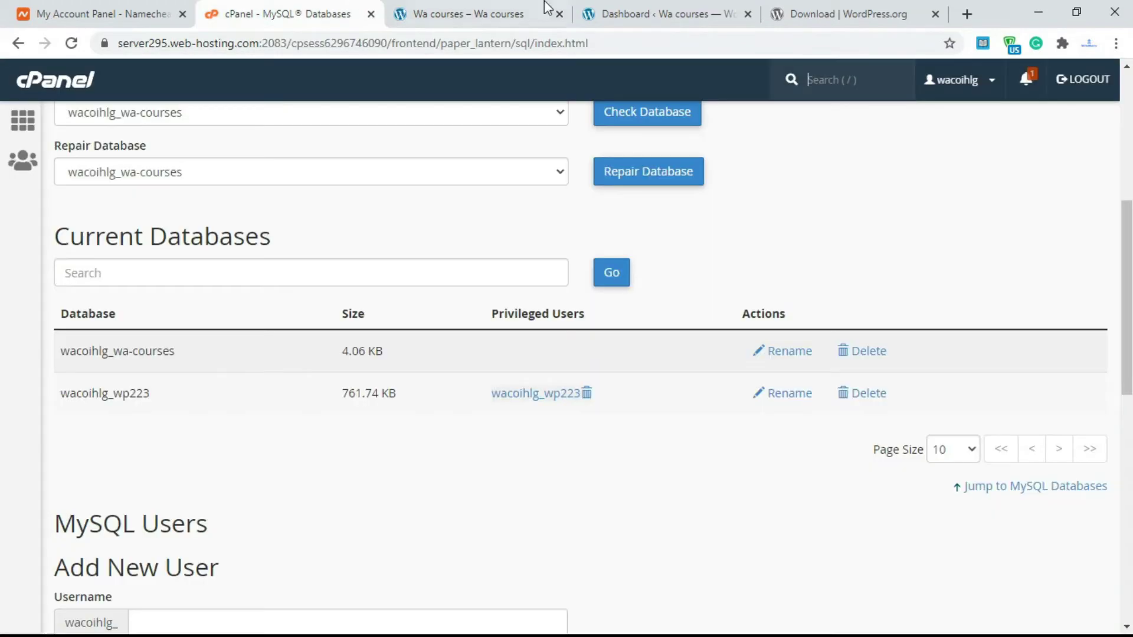
scroll(363, 203, up, 6)
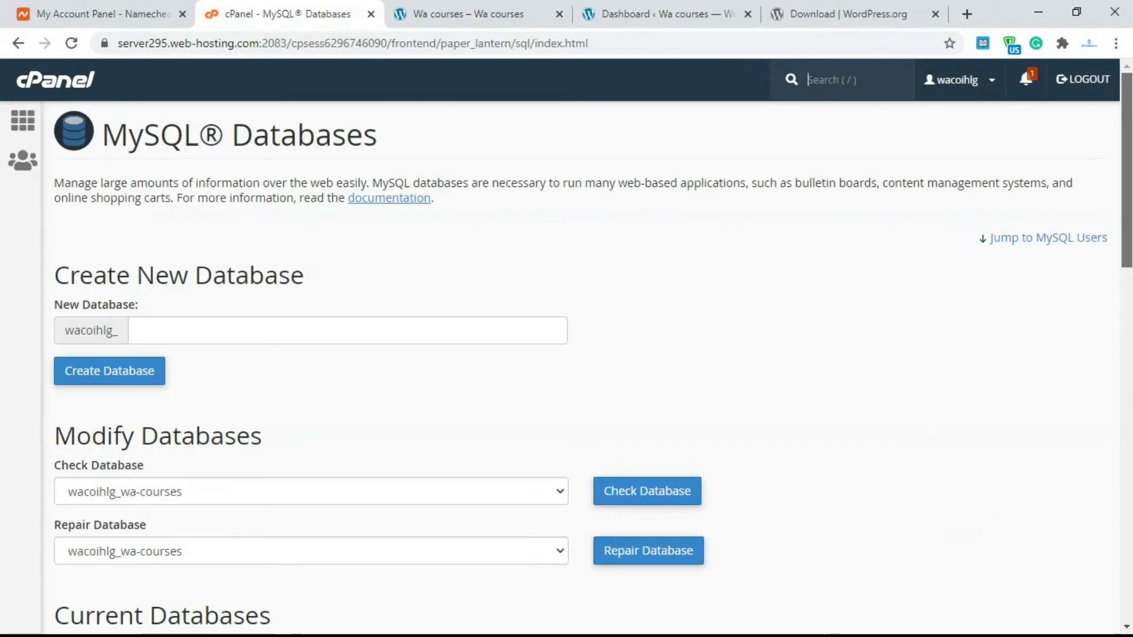
click(23, 120)
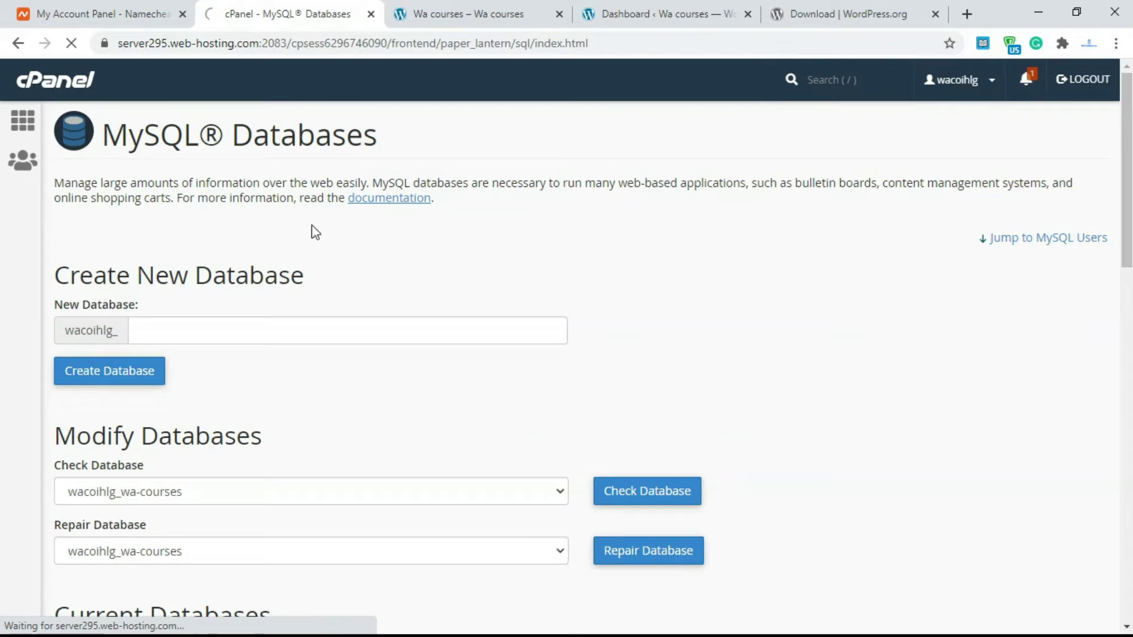
Open WordPress from the Softaculous Apps Installer section.
click(453, 7)
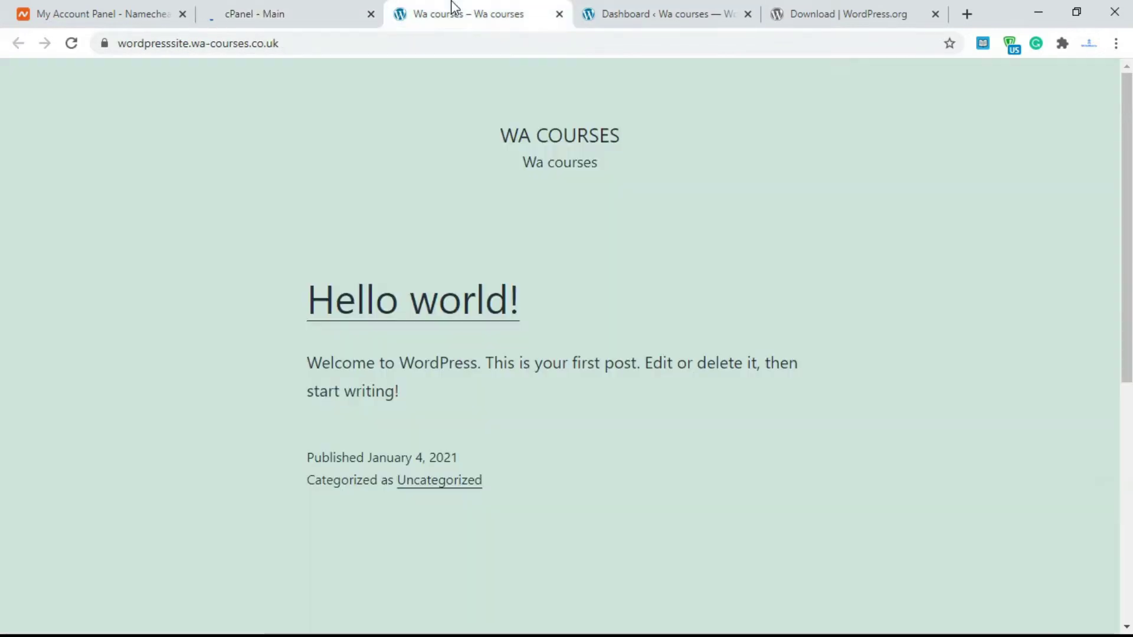
click(286, 8)
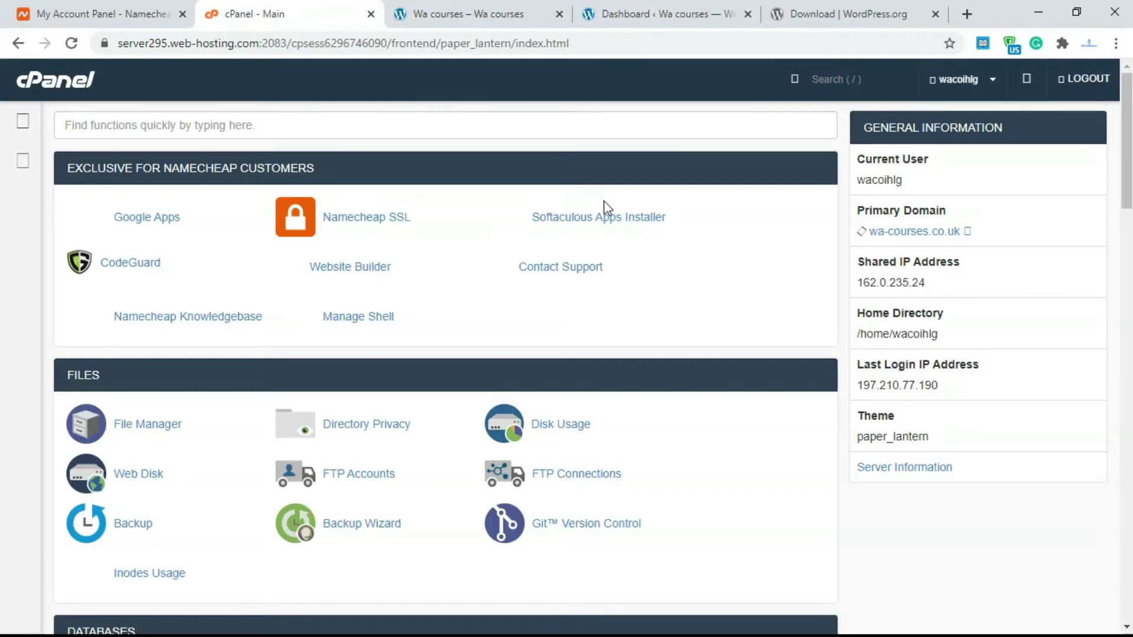
scroll(602, 206, down, 4)
scroll(808, 80, down, 20)
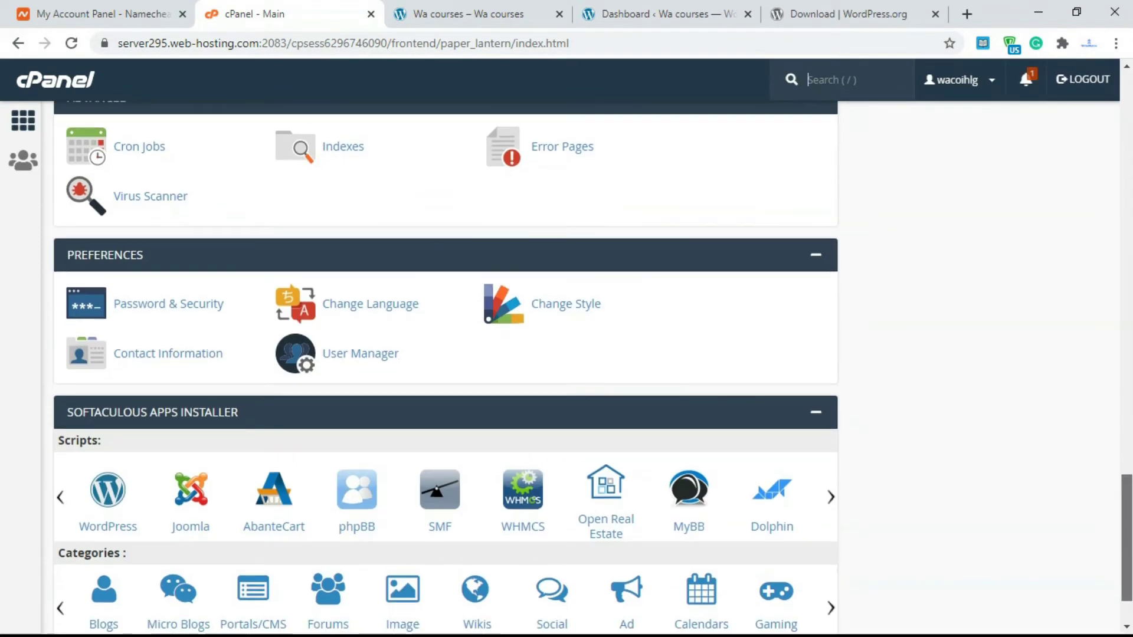
scroll(362, 511, down, 2)
click(100, 407)
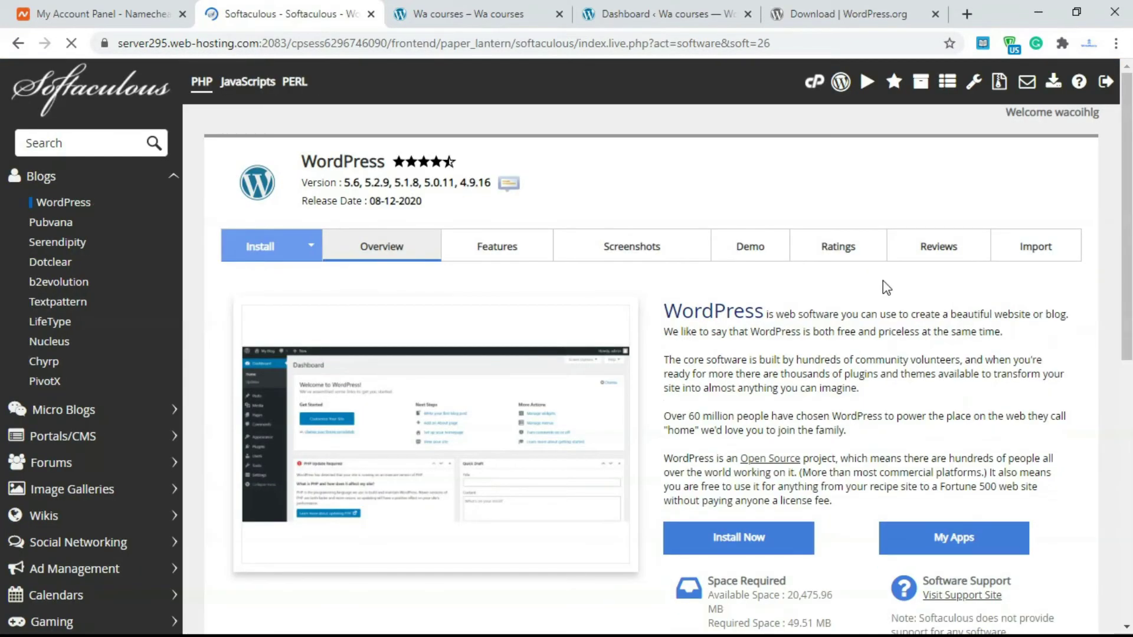
Delete the wordpresssite.wa-courses.co.uk install with all remove boxes ticked, then return to cPanel.
drag(1127, 242, 1130, 472)
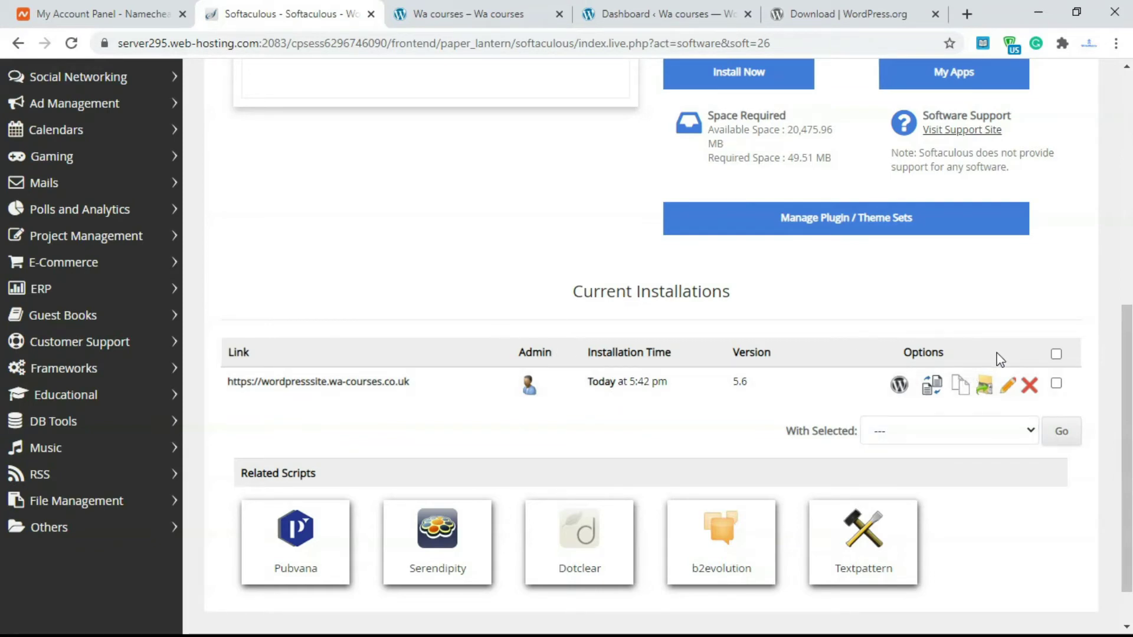
click(1033, 390)
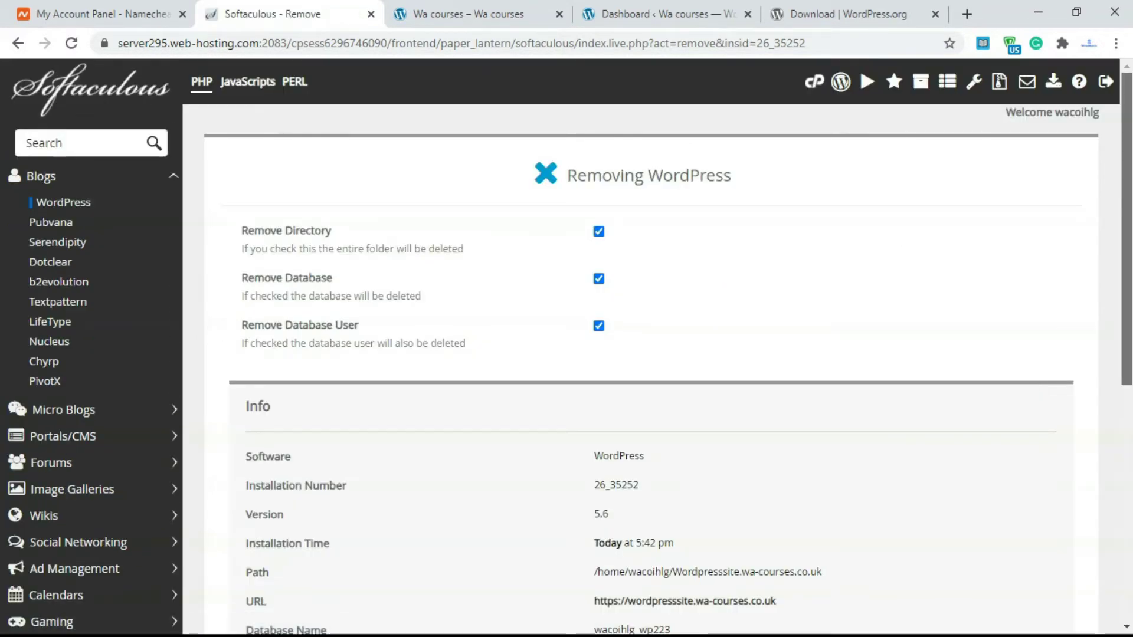
scroll(700, 234, down, 1)
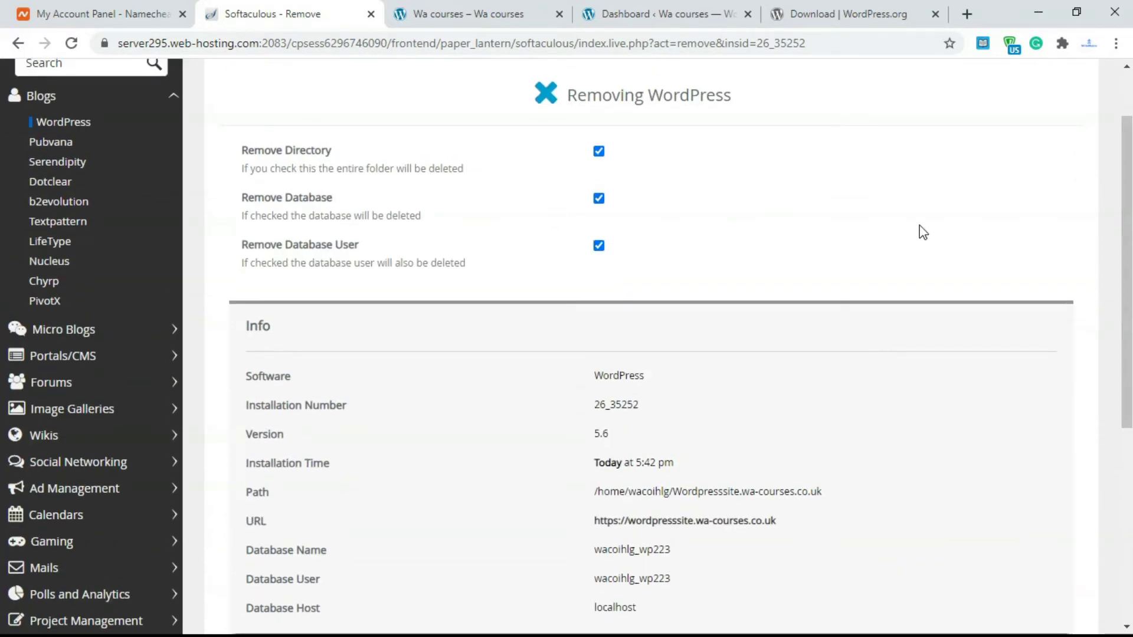
scroll(1003, 354, down, 3)
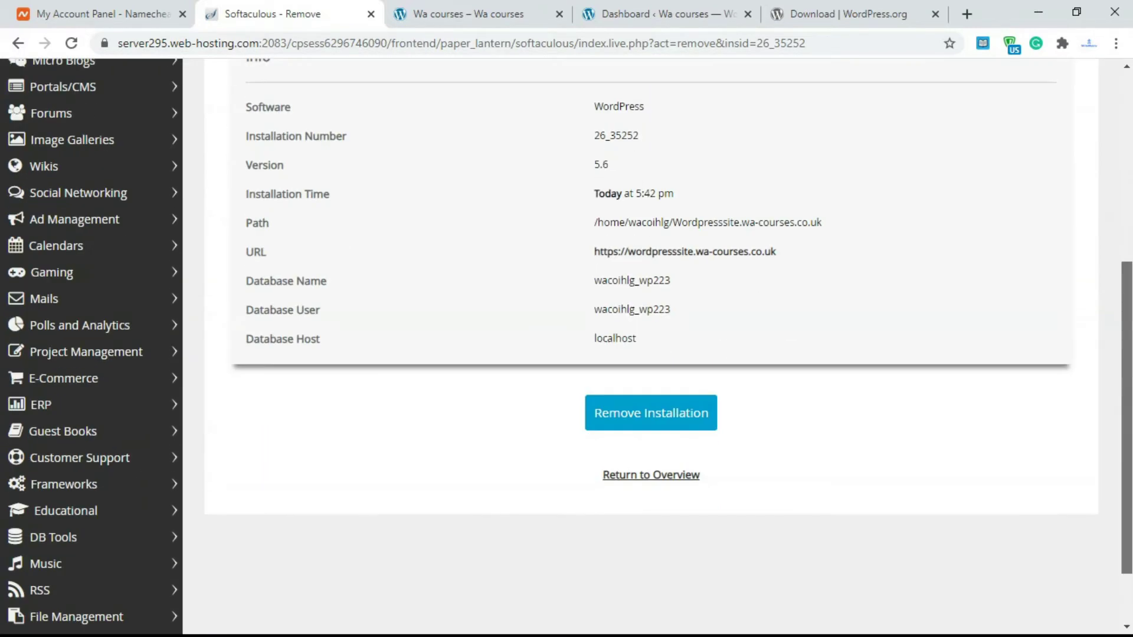
click(669, 434)
click(643, 151)
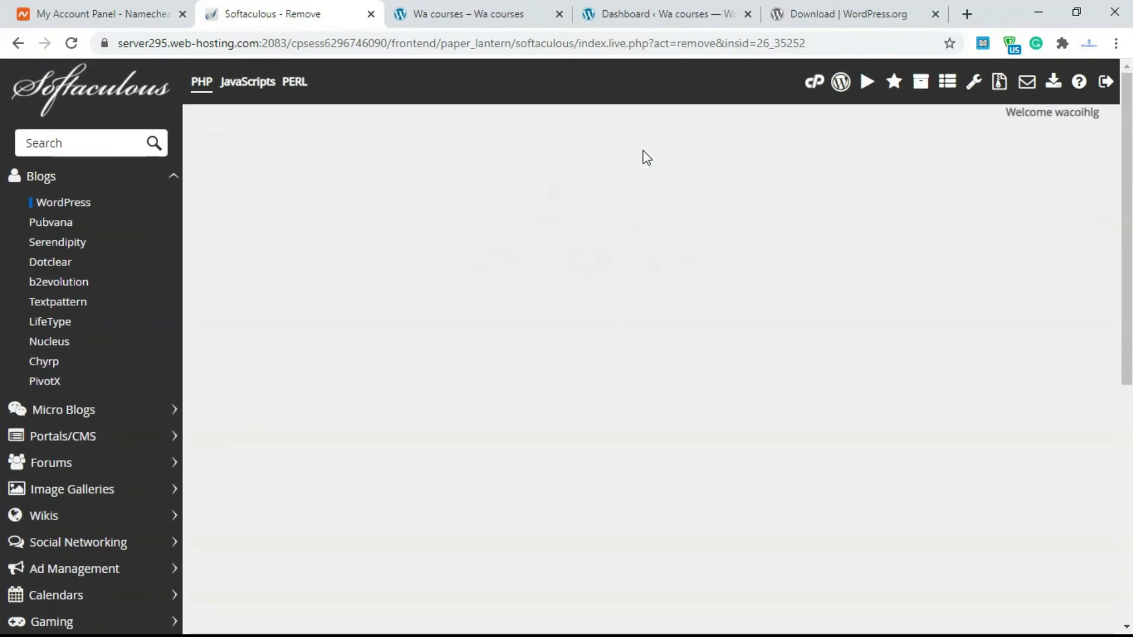
click(814, 82)
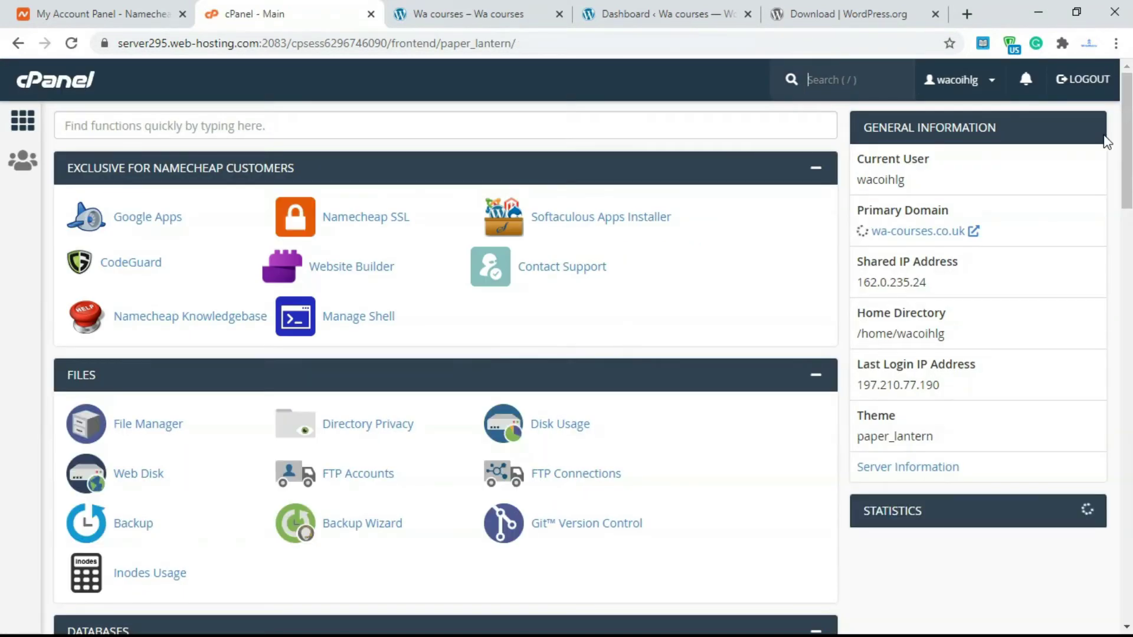
Open MySQL Databases and jump down to the Add New User section.
scroll(473, 353, down, 6)
scroll(366, 247, down, 2)
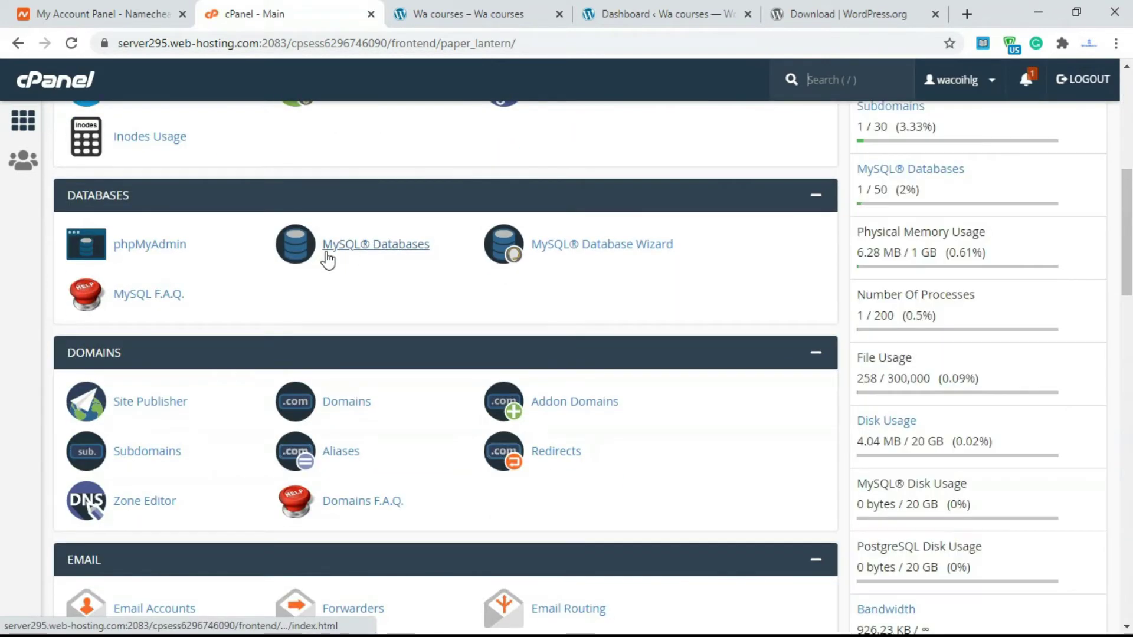
click(366, 251)
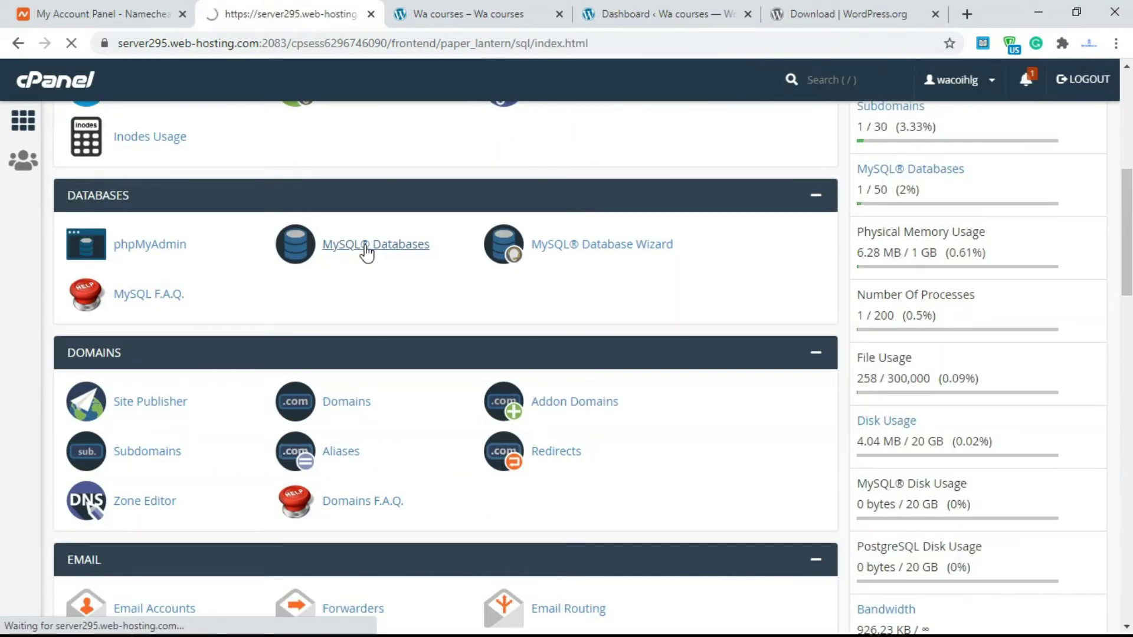
click(1048, 239)
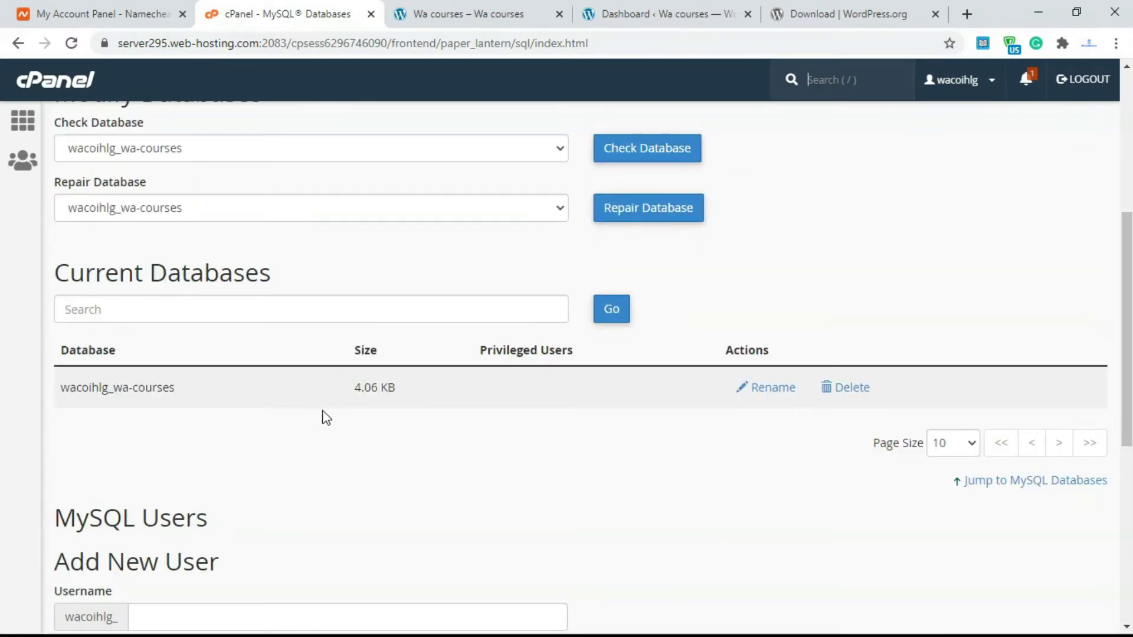
scroll(649, 383, down, 4)
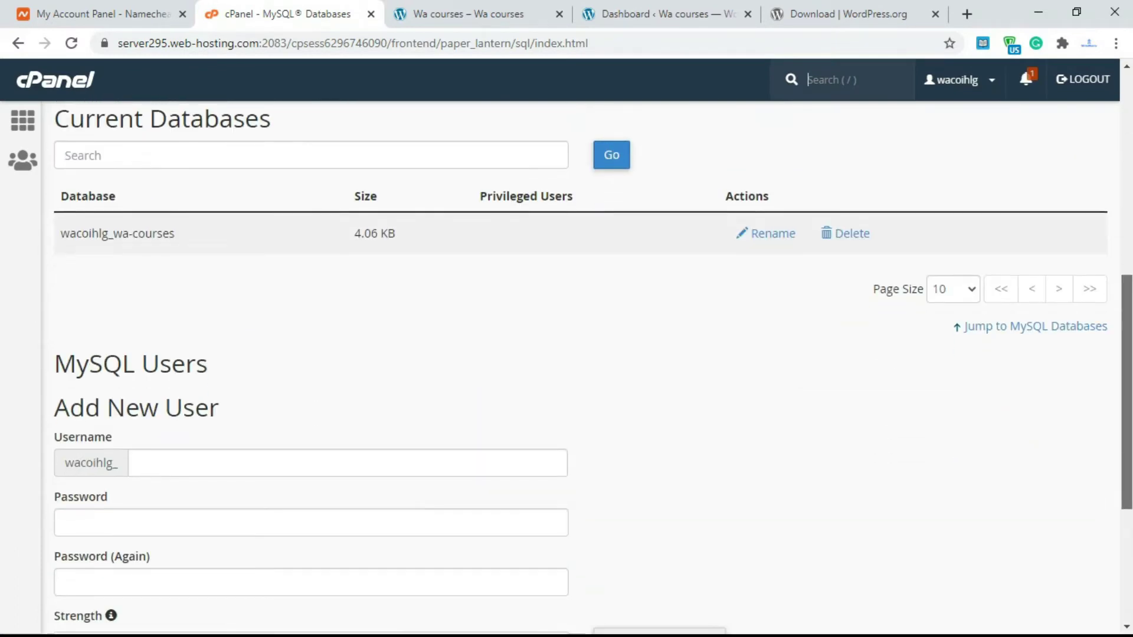
Create user wa-courses with the pasted strong password entered twice; decline browser password saving.
click(251, 370)
text(wa-courses)
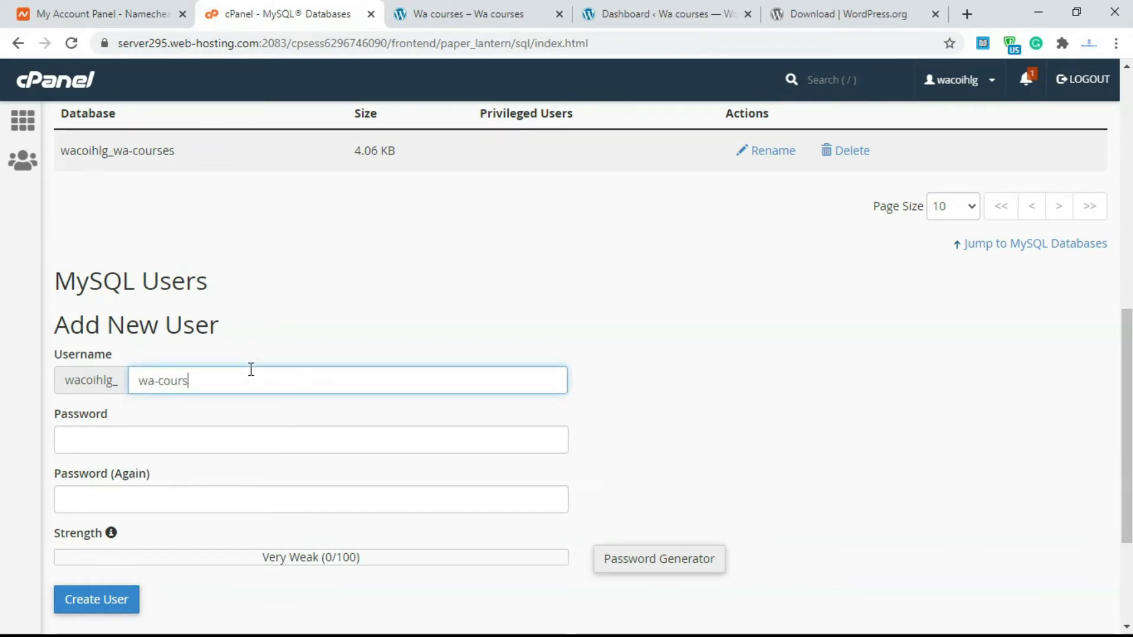
click(196, 441)
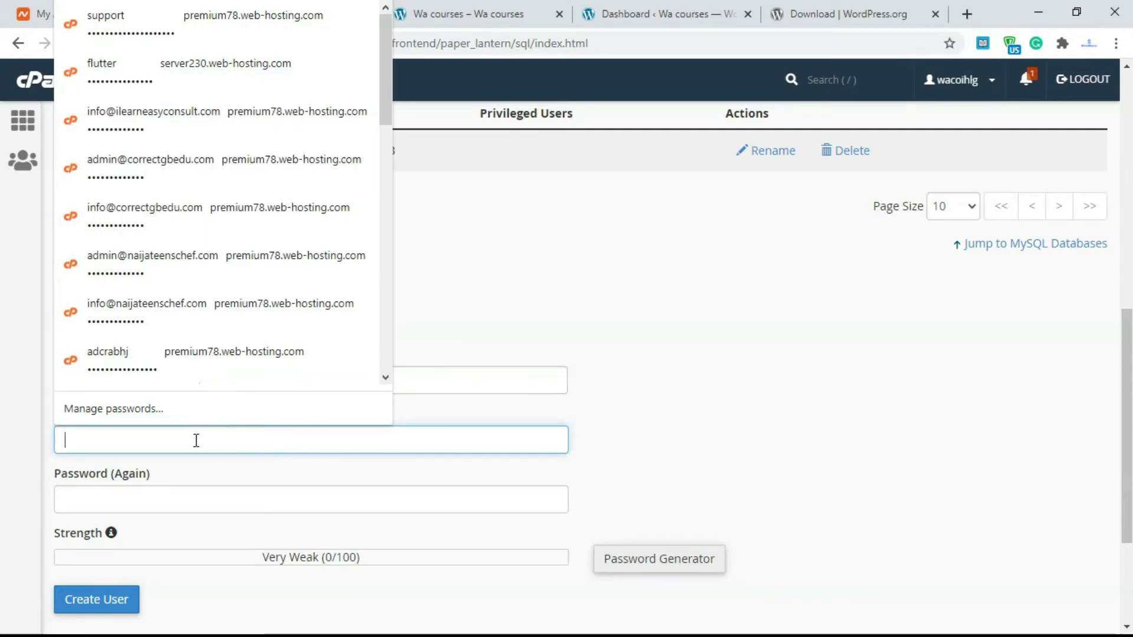
key(ctrl+v)
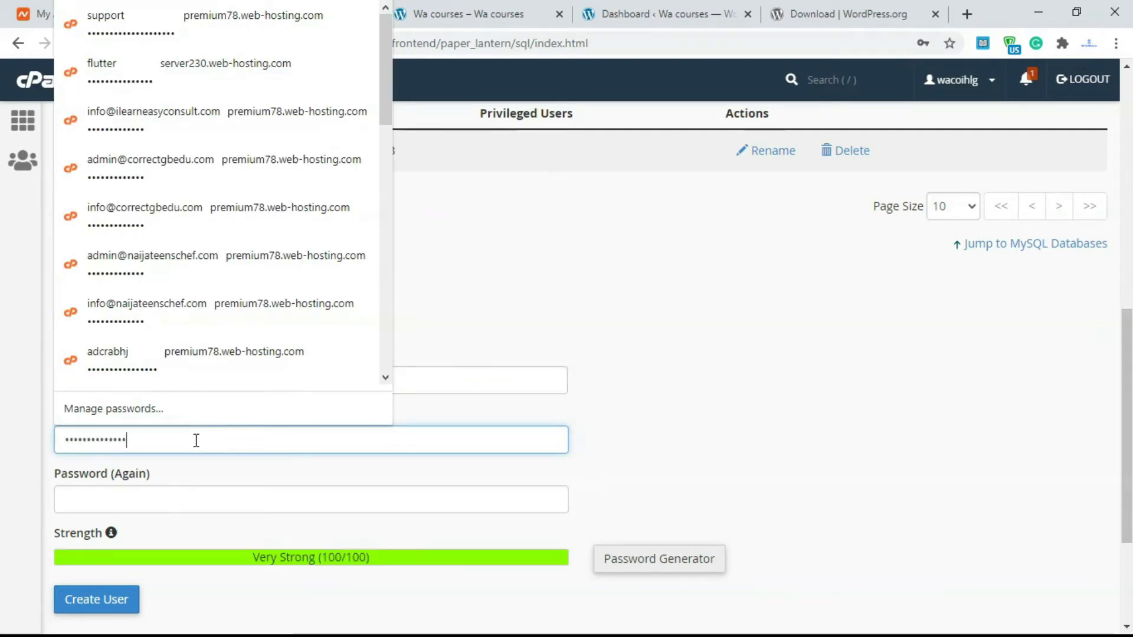
click(199, 498)
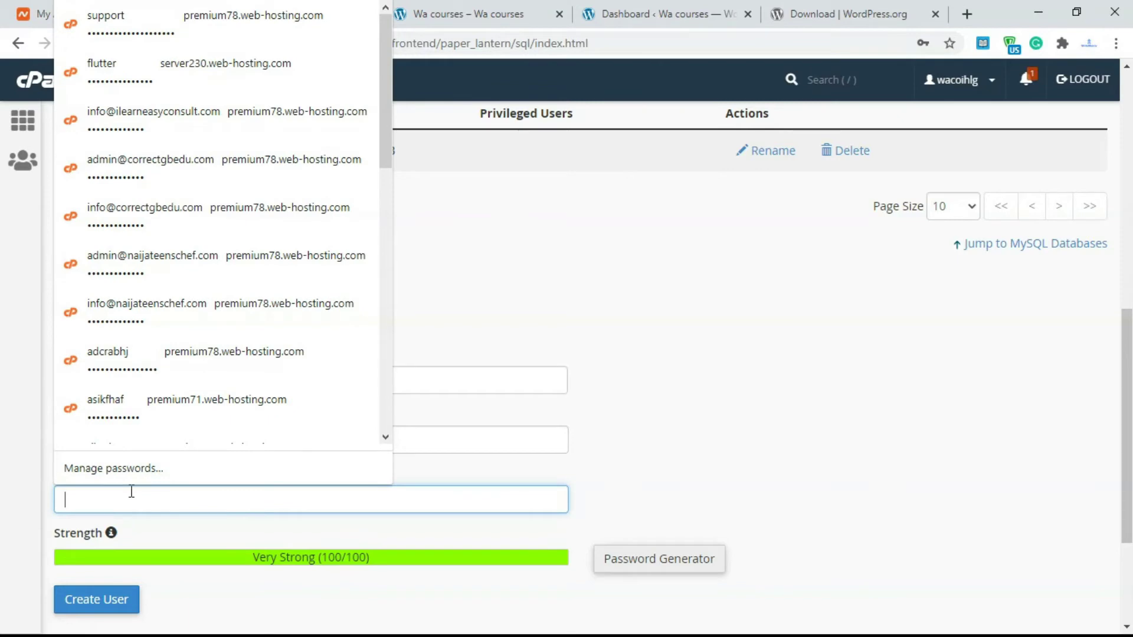
key(ctrl+v)
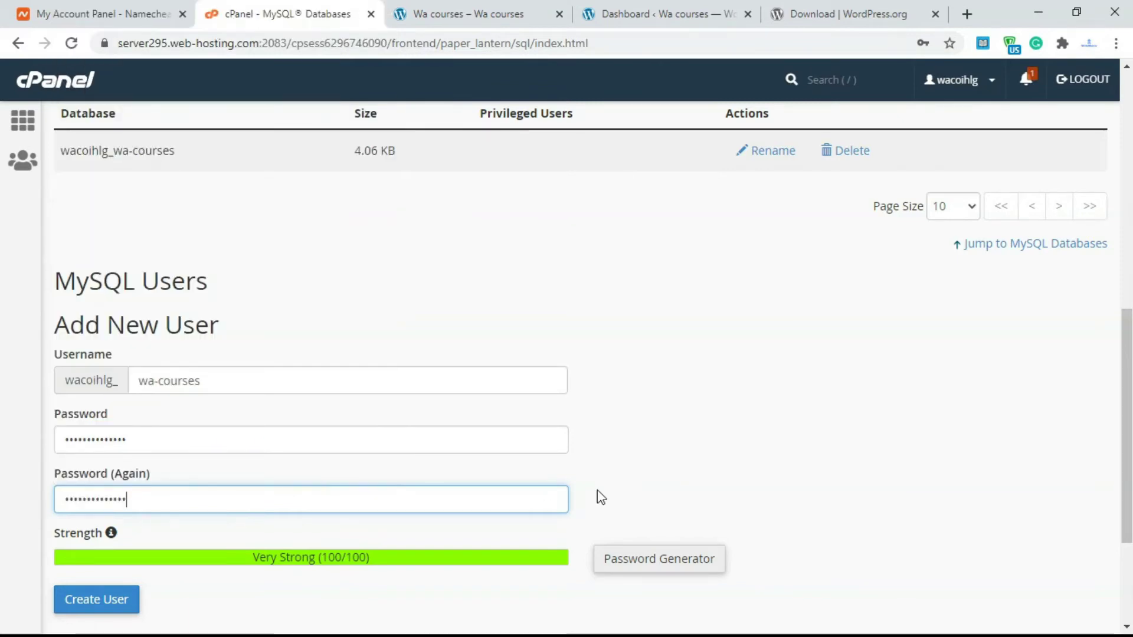
scroll(566, 472, down, 2)
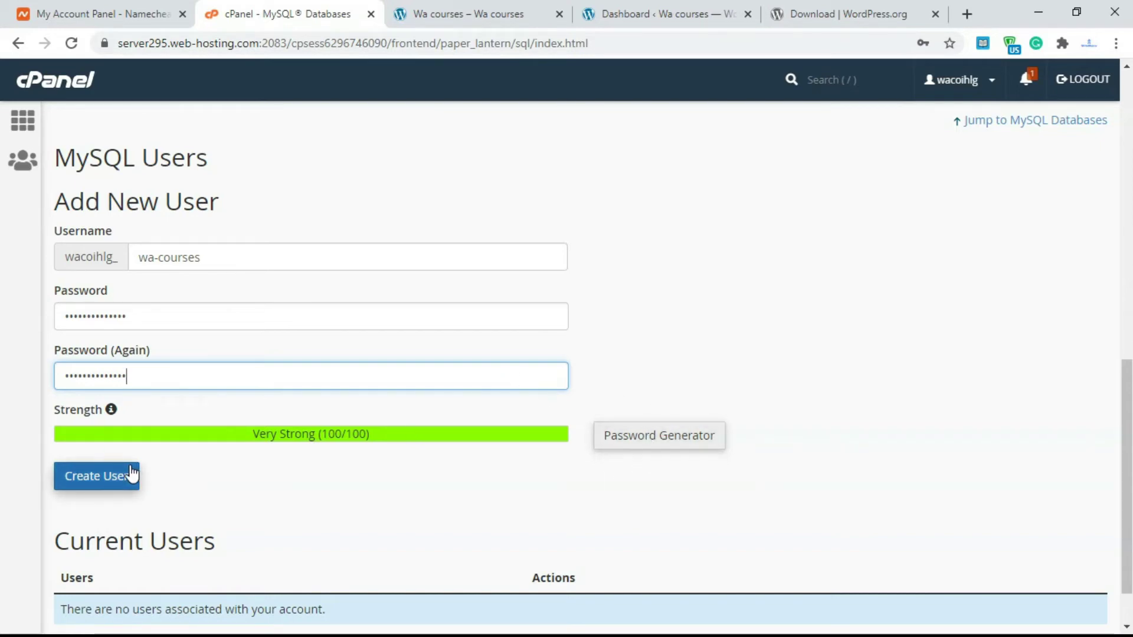
click(93, 479)
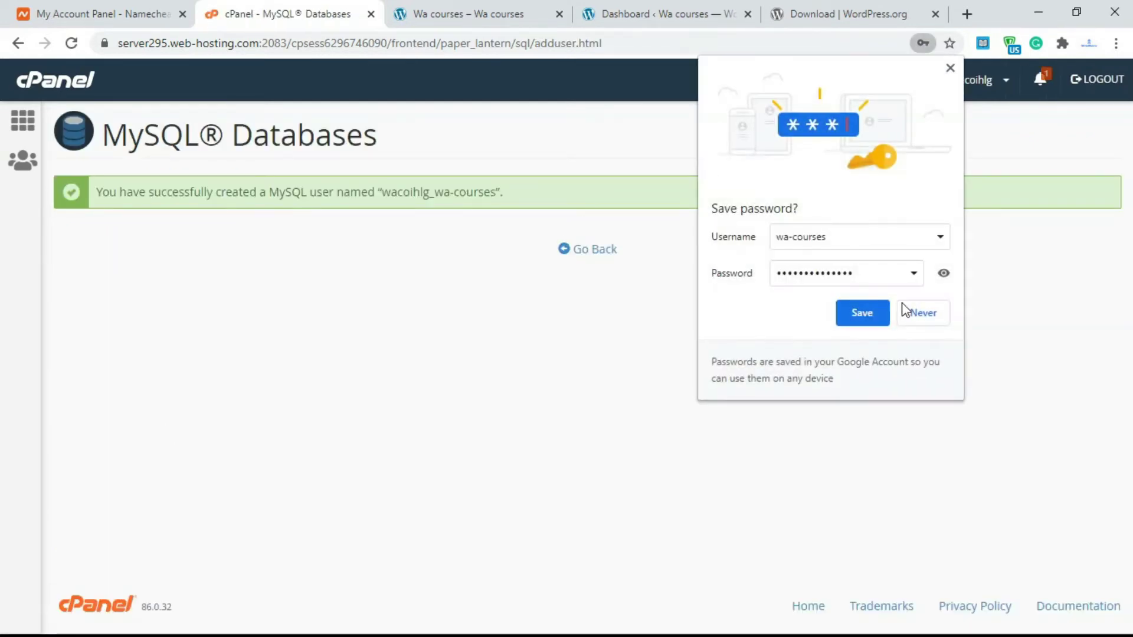
click(920, 313)
Add user wacoihlg_wa-courses to database wacoihlg_wa-courses under Add User To Database.
click(587, 251)
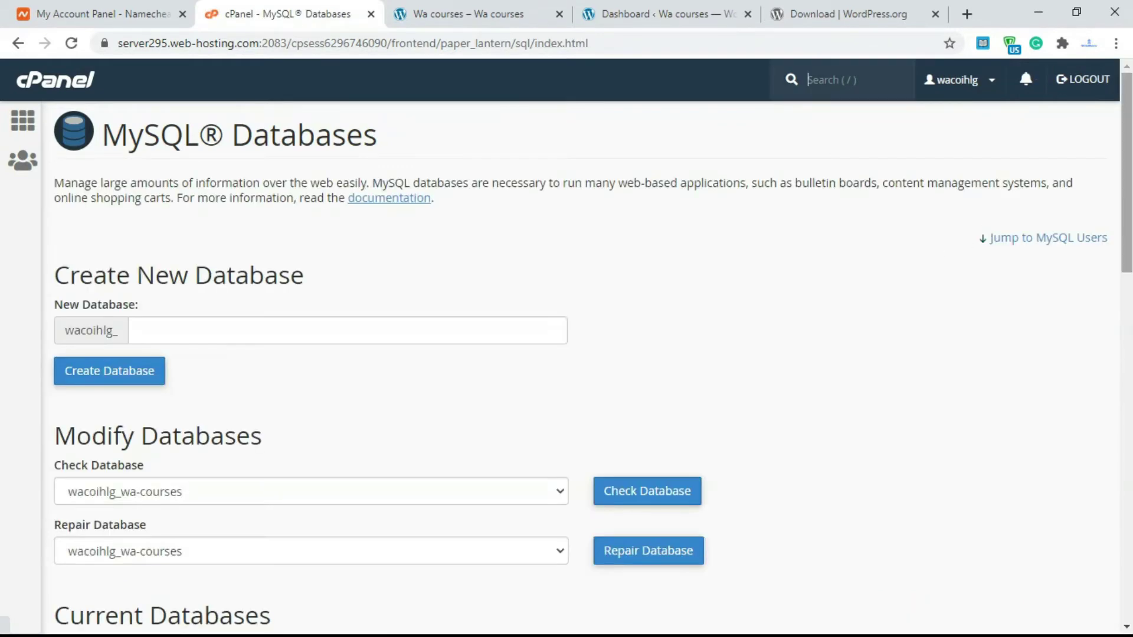
scroll(581, 366, down, 3)
scroll(582, 365, down, 10)
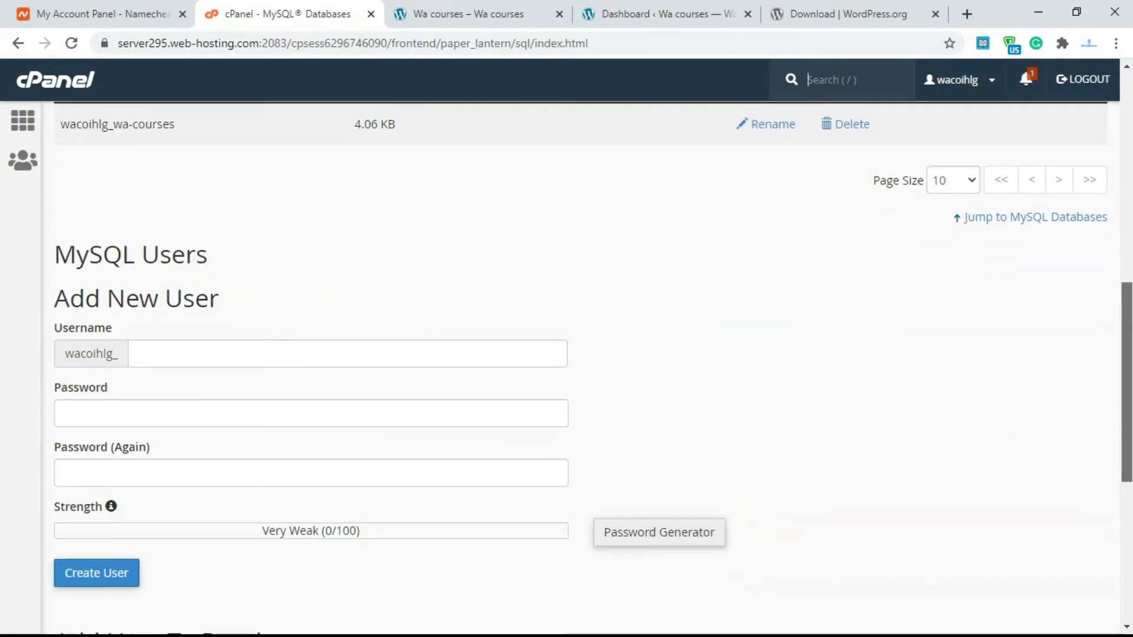
scroll(581, 366, down, 3)
scroll(459, 394, down, 2)
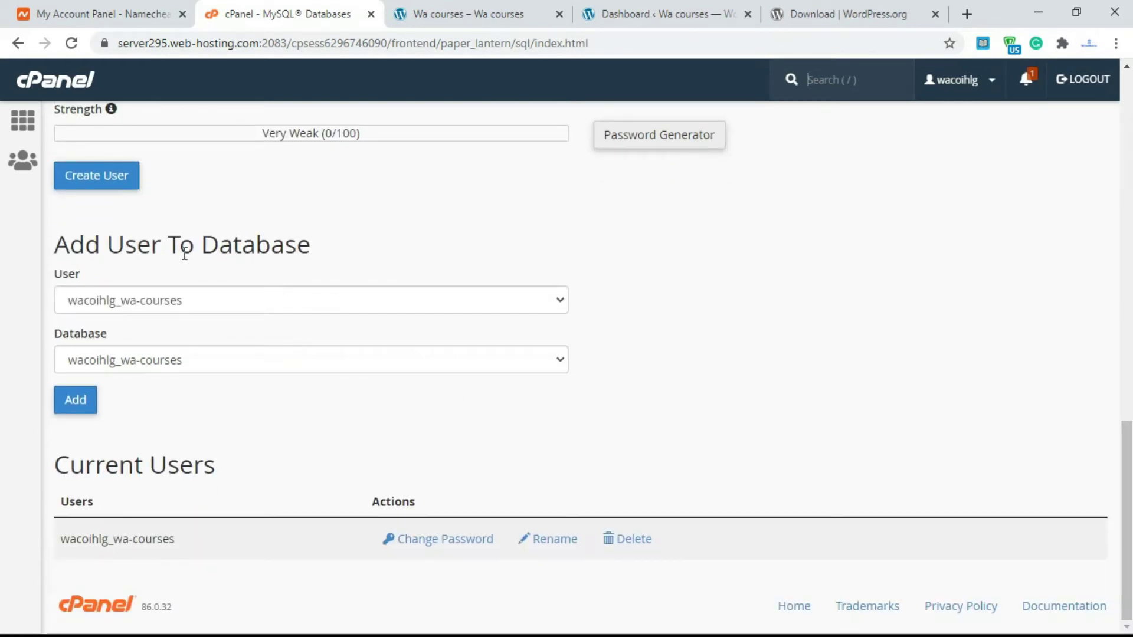
click(179, 302)
click(177, 303)
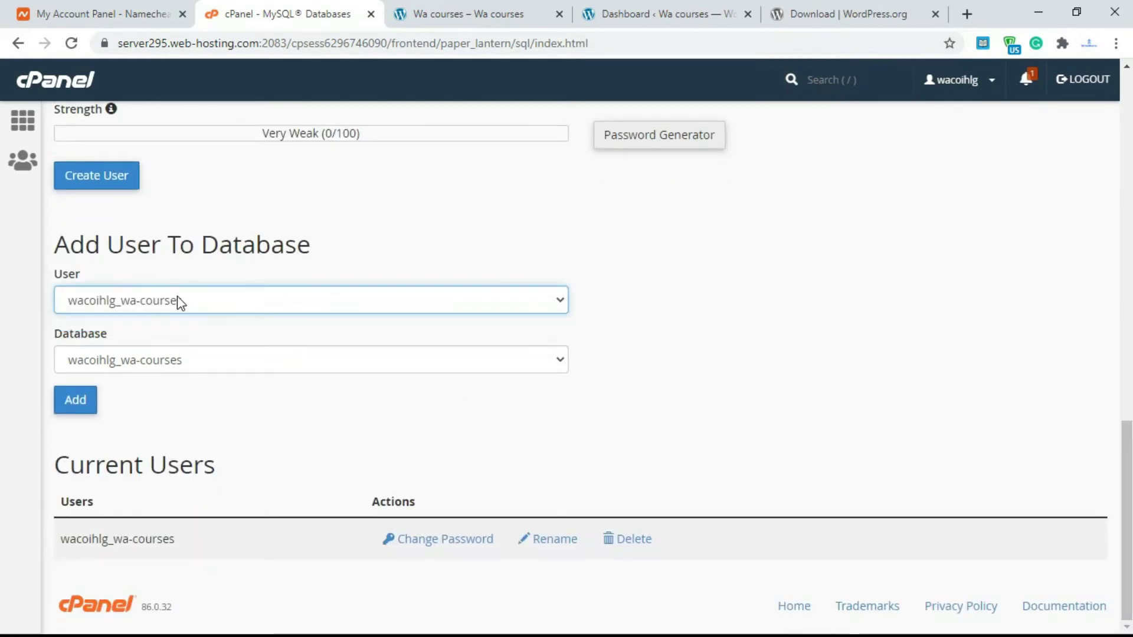
click(194, 361)
click(192, 356)
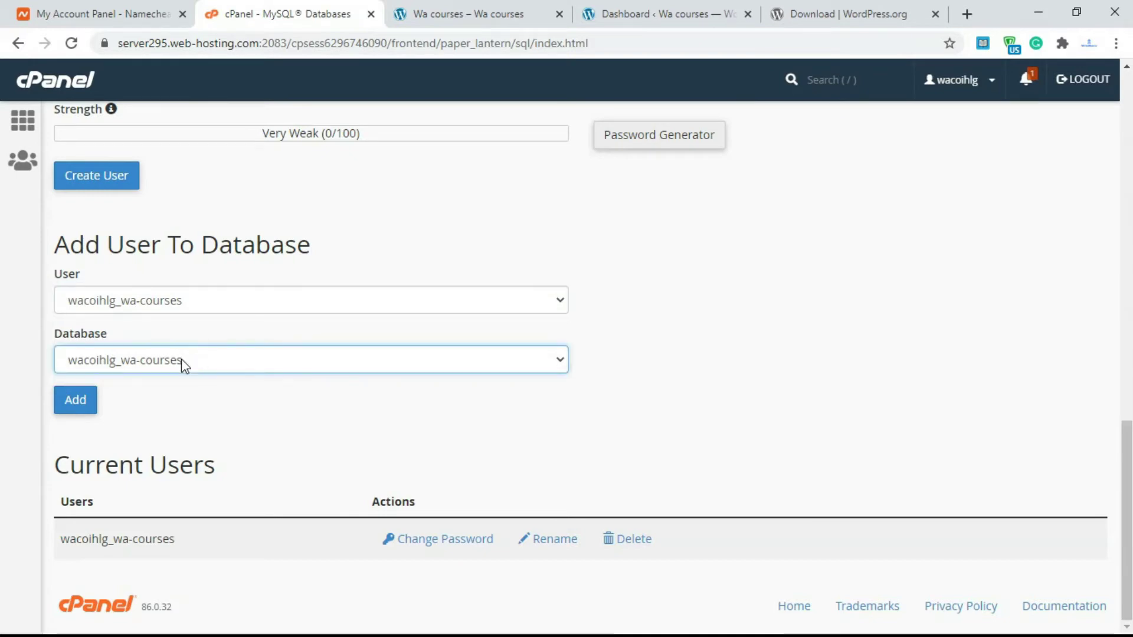
drag(1125, 490, 1126, 425)
scroll(365, 453, down, 3)
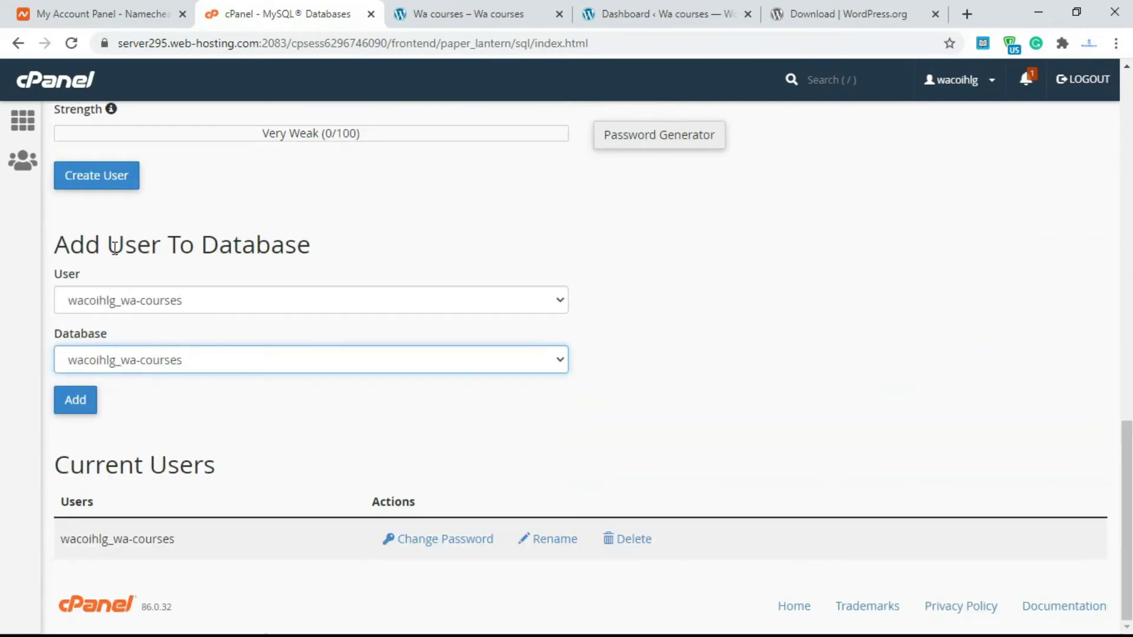
click(85, 407)
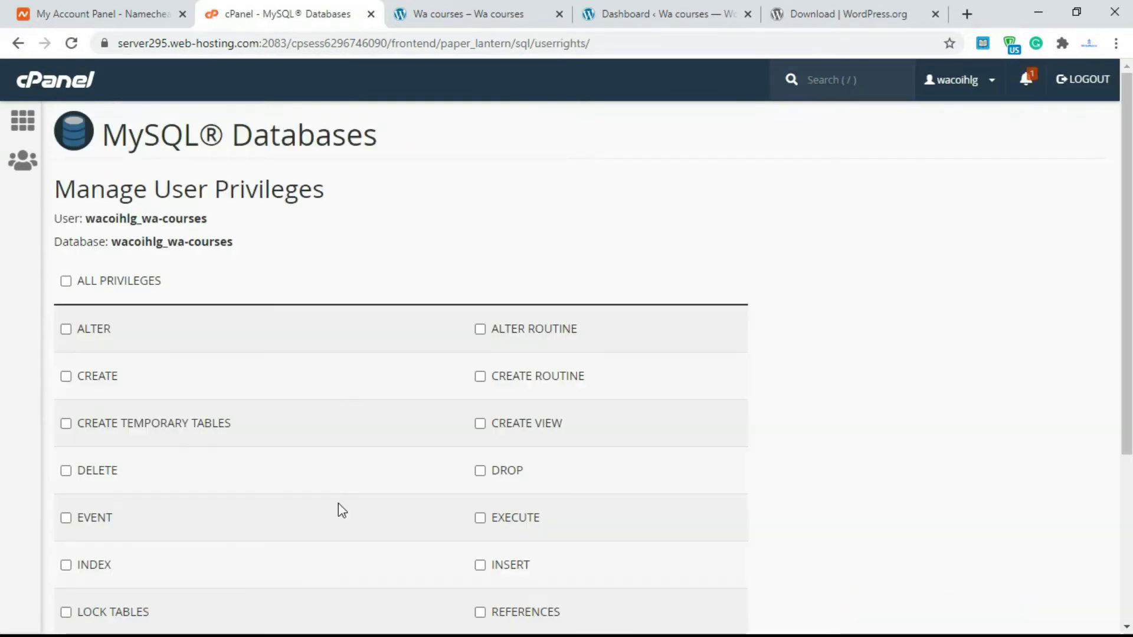
Tick ALL PRIVILEGES for wacoihlg_wa-courses on wacoihlg_wa-courses and save the changes.
click(66, 282)
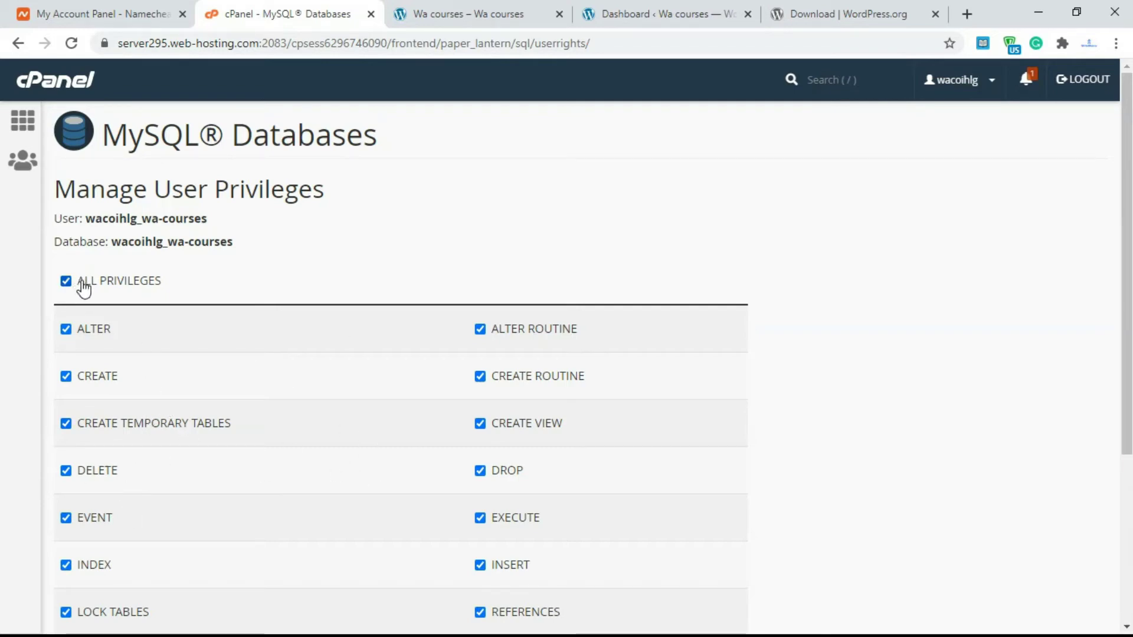
scroll(413, 384, down, 4)
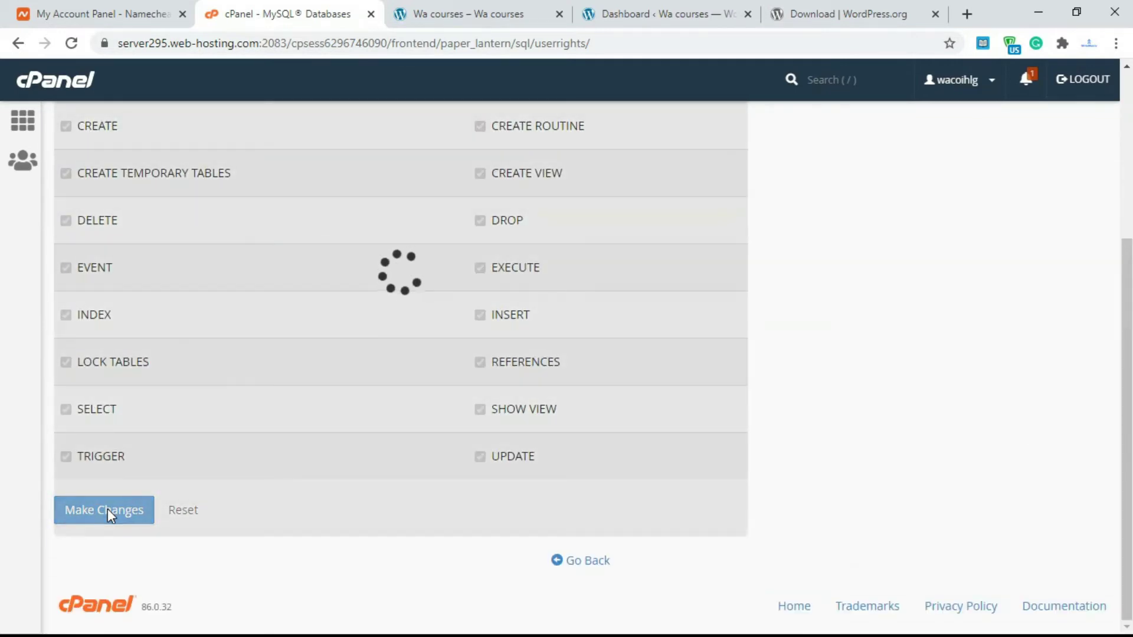
scroll(1112, 194, up, 4)
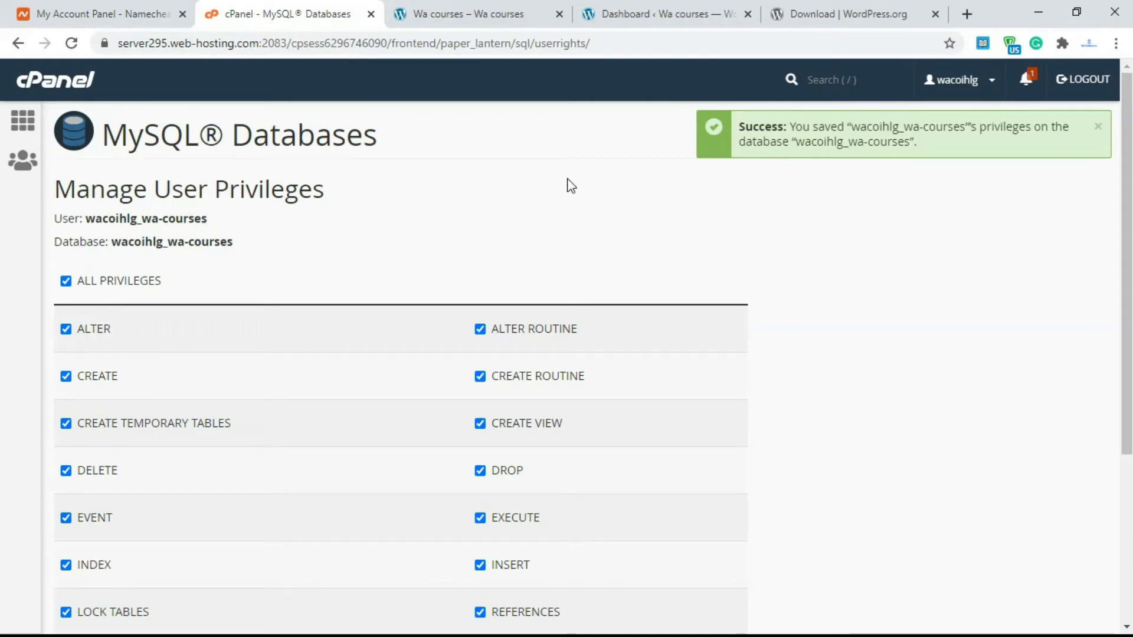
Return to cPanel home and launch File Manager from the Files section.
click(27, 125)
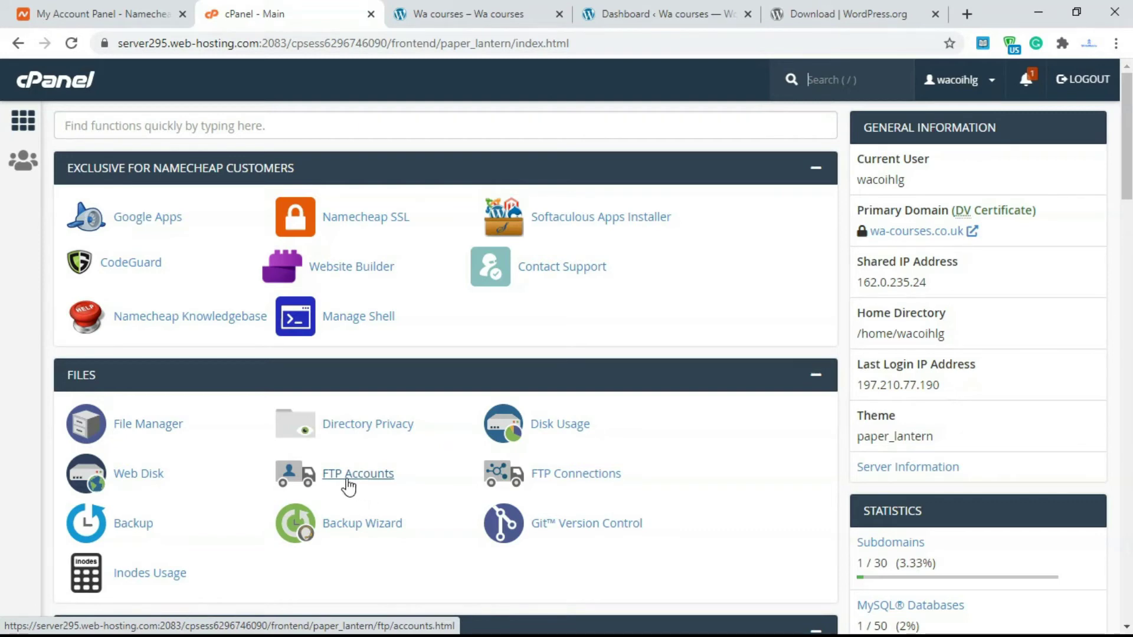
click(148, 426)
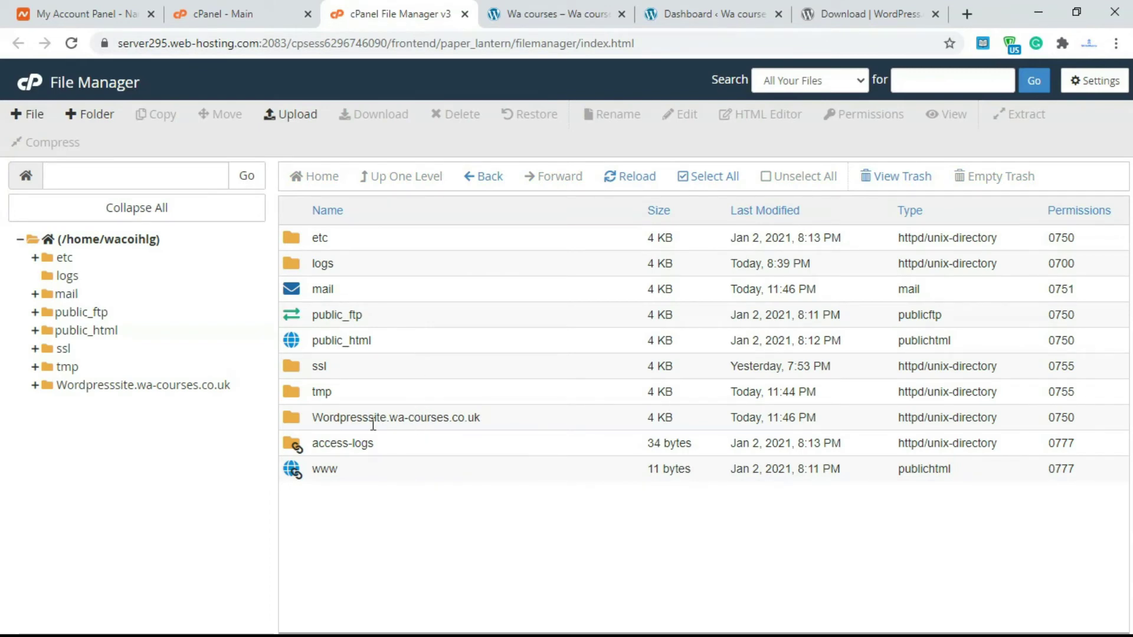
Look inside the Wordpresssite.wa-courses.co.uk and public_html folders from the home directory.
double_click(490, 419)
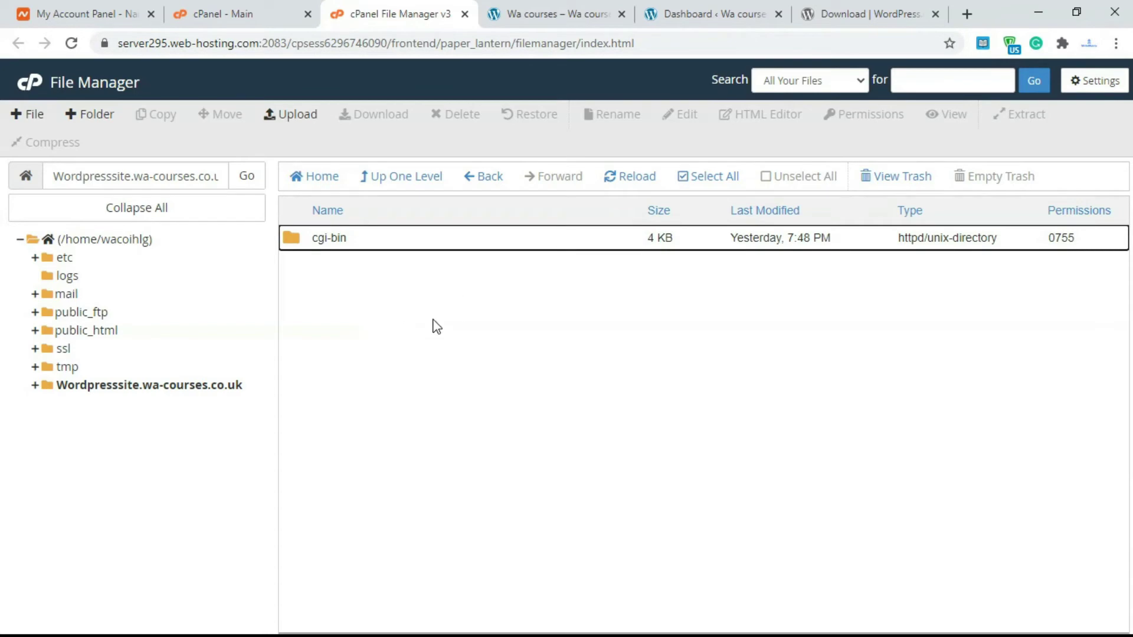
click(390, 177)
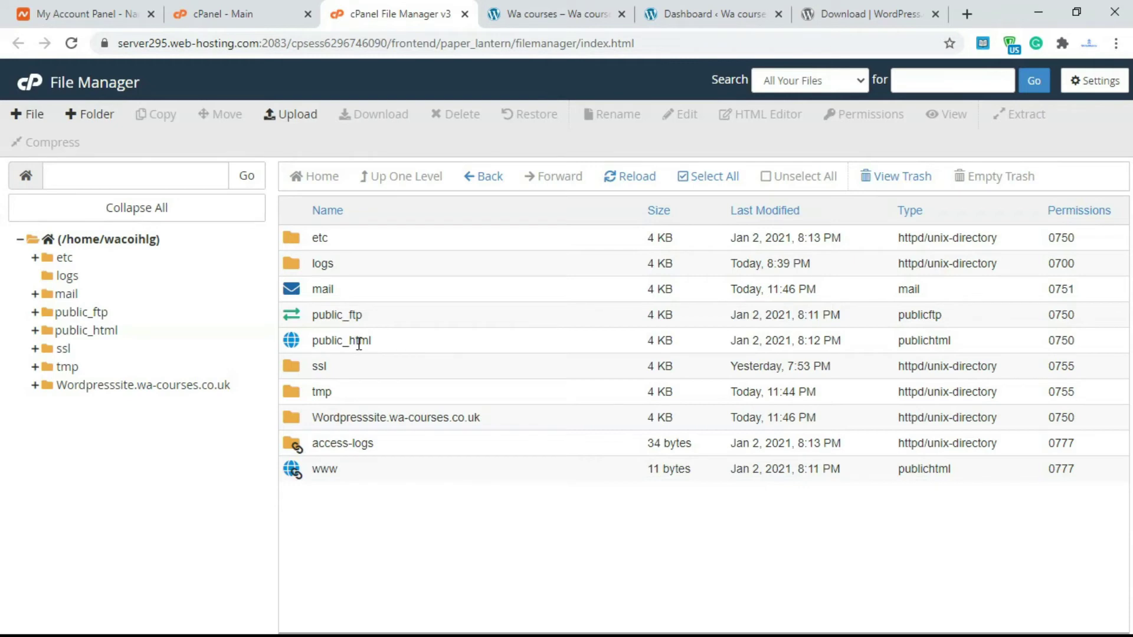
double_click(397, 345)
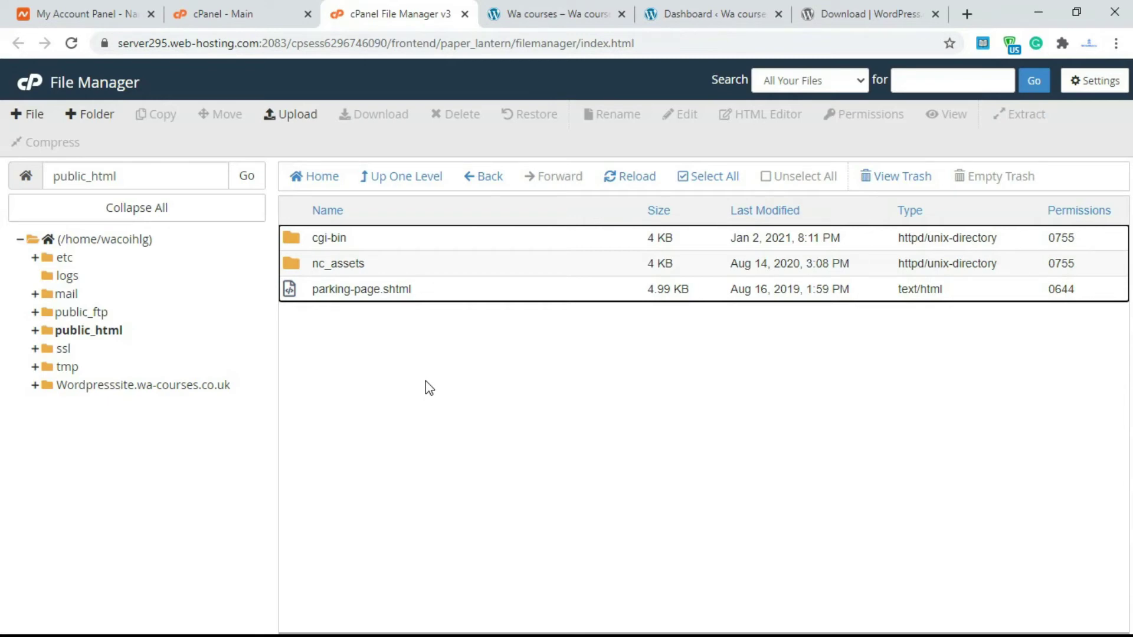
click(406, 180)
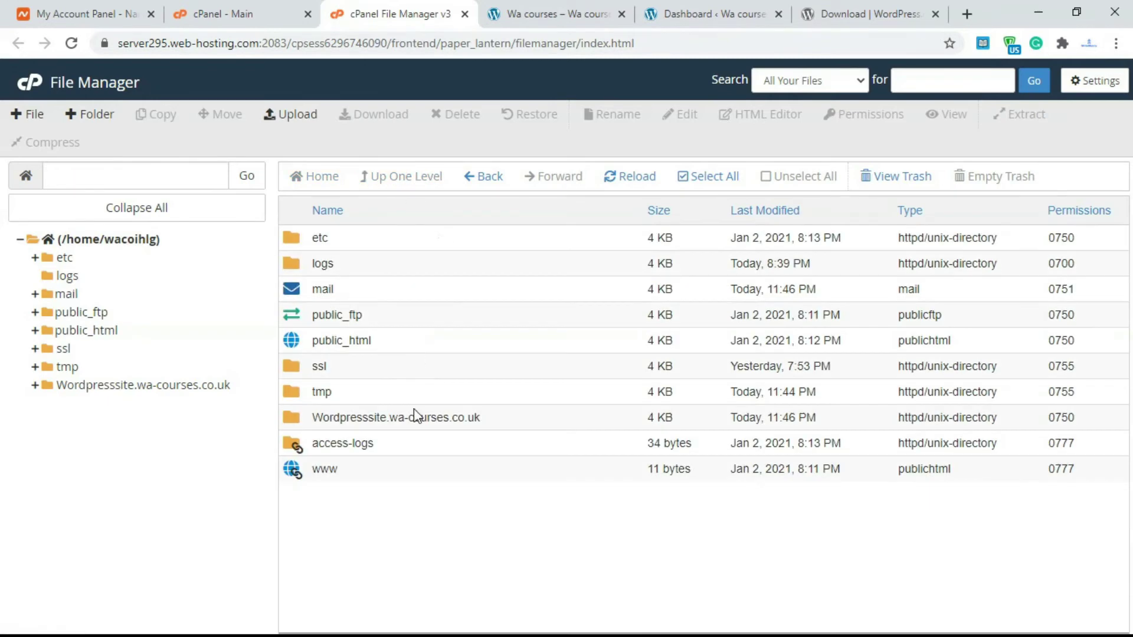
Move the cgi-bin folder in Wordpresssite.wa-courses.co.uk to the trash.
double_click(514, 420)
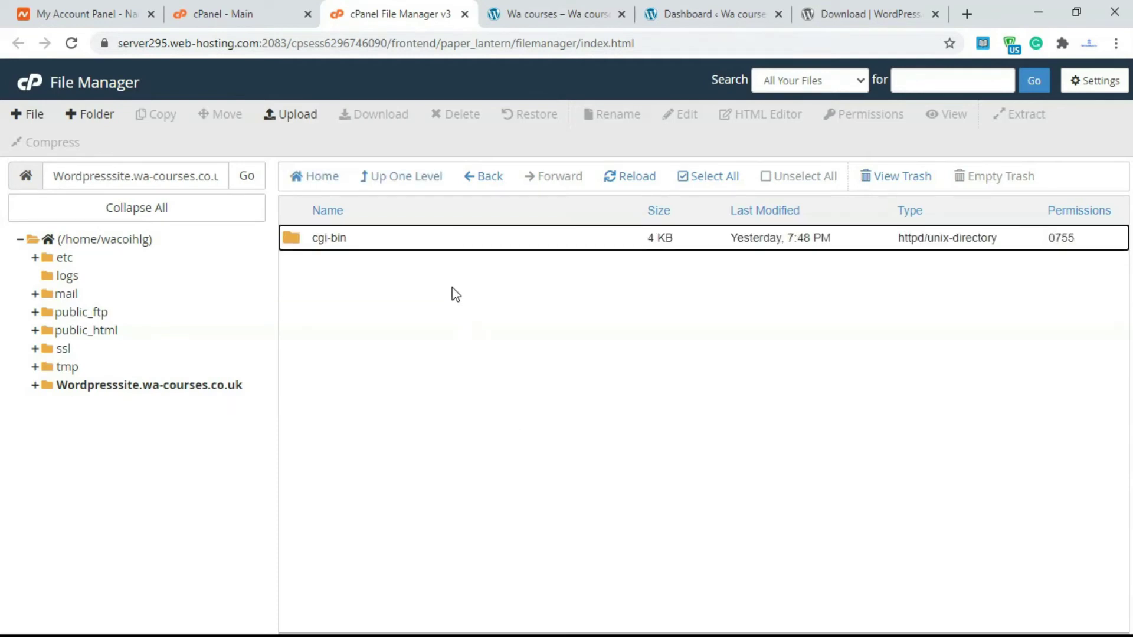
click(411, 238)
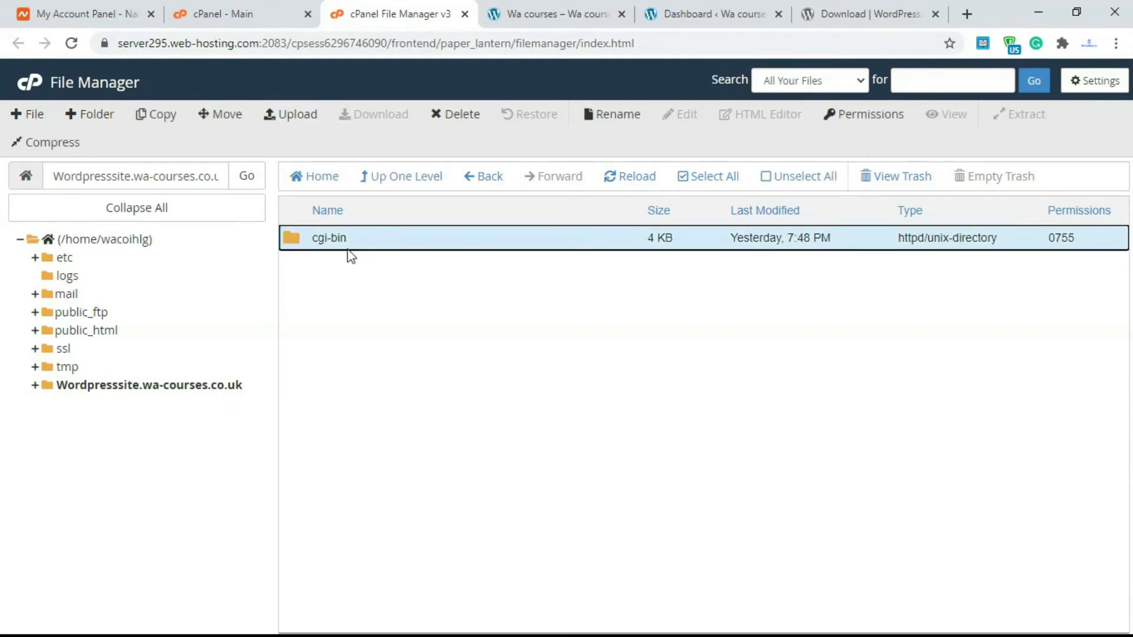
click(457, 116)
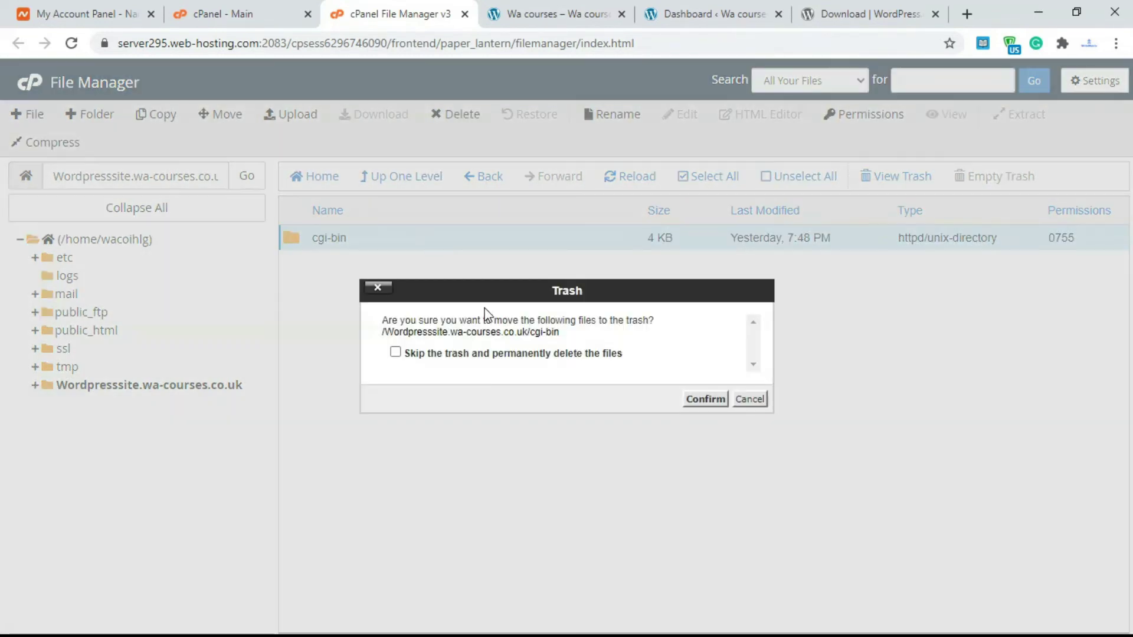
click(704, 398)
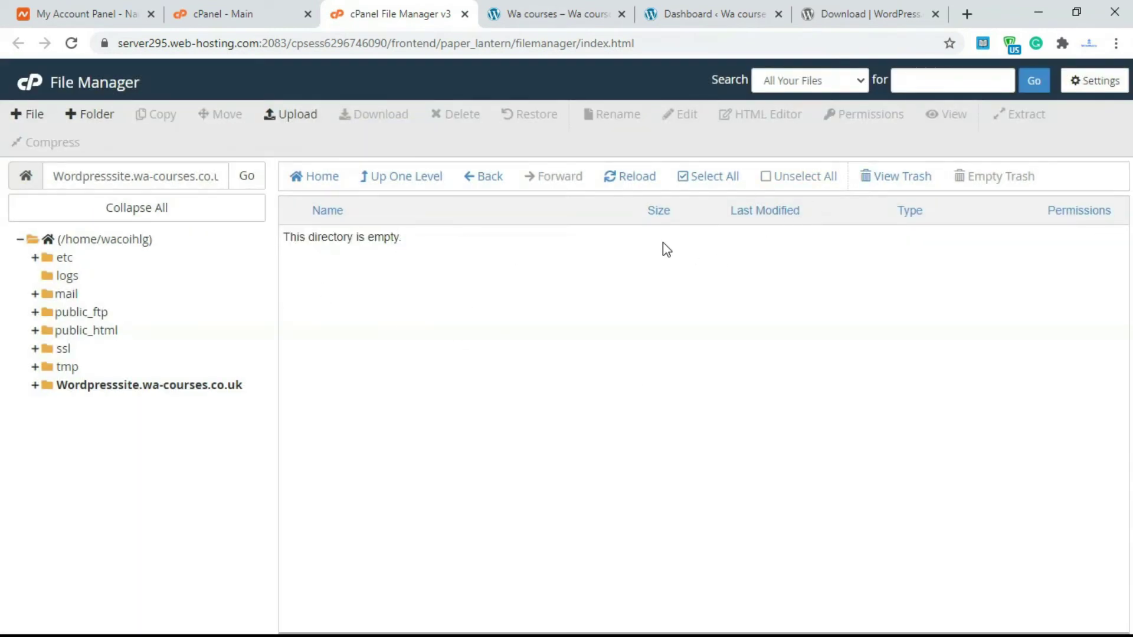
Upload wordpress-5.6.zip (15.76 MB) into Wordpresssite.wa-courses.co.uk, then go back to the File Manager tab.
click(298, 116)
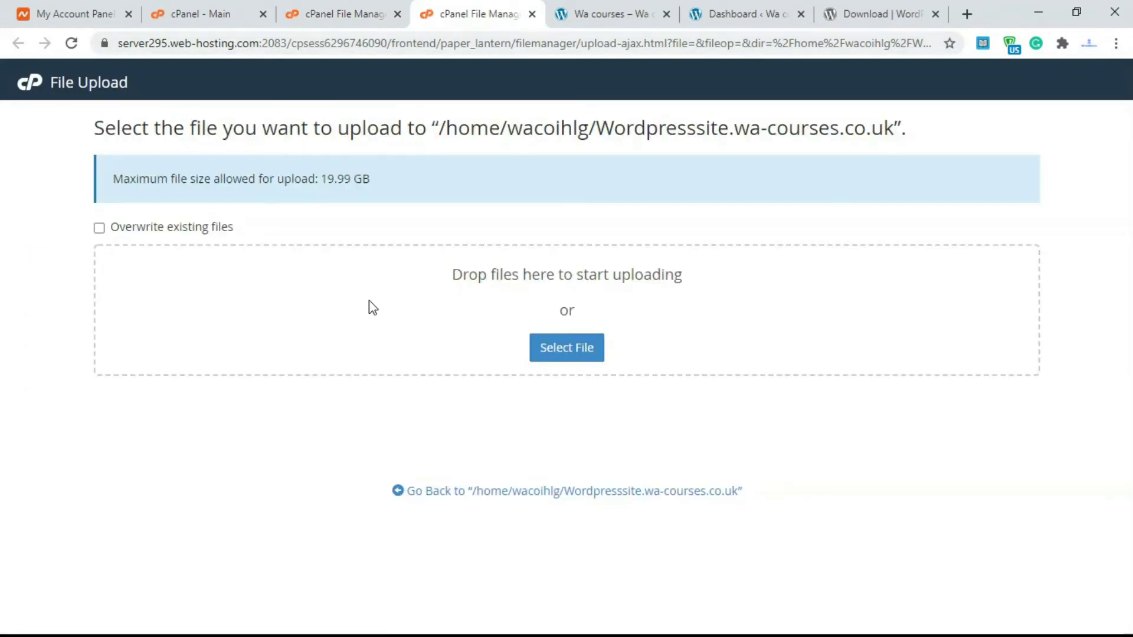
click(883, 10)
click(457, 8)
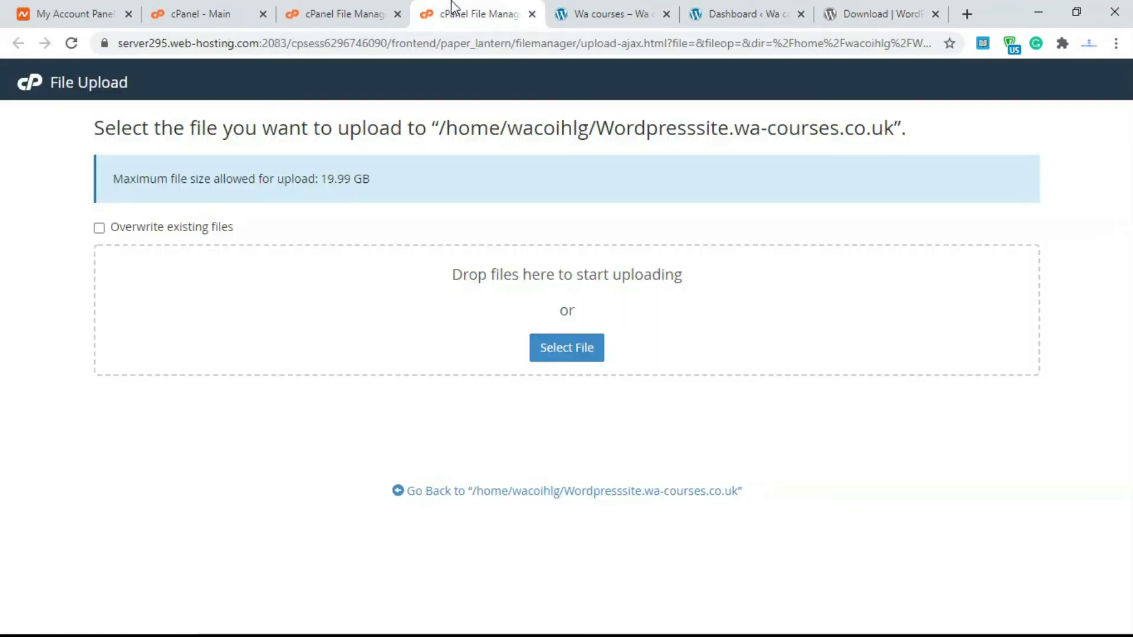
click(572, 354)
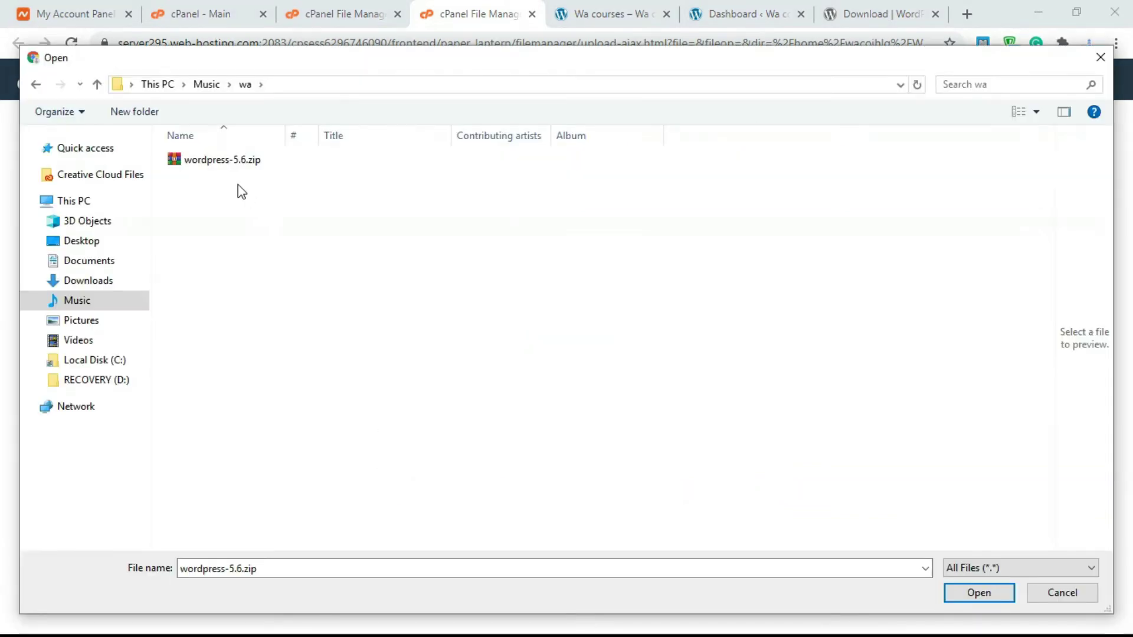
click(273, 162)
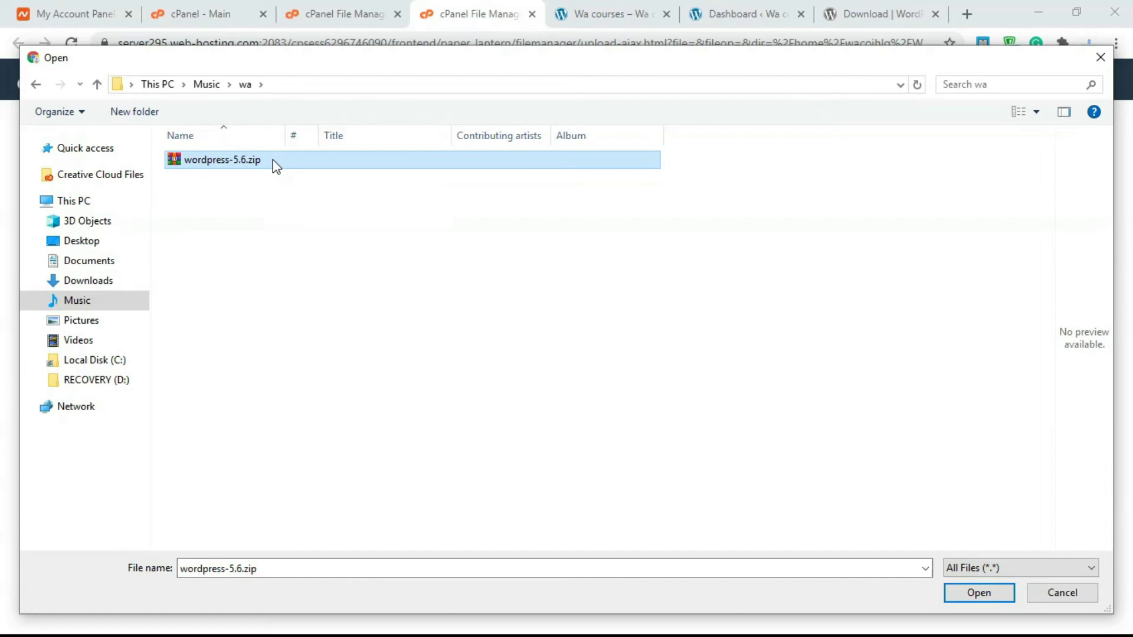
click(983, 593)
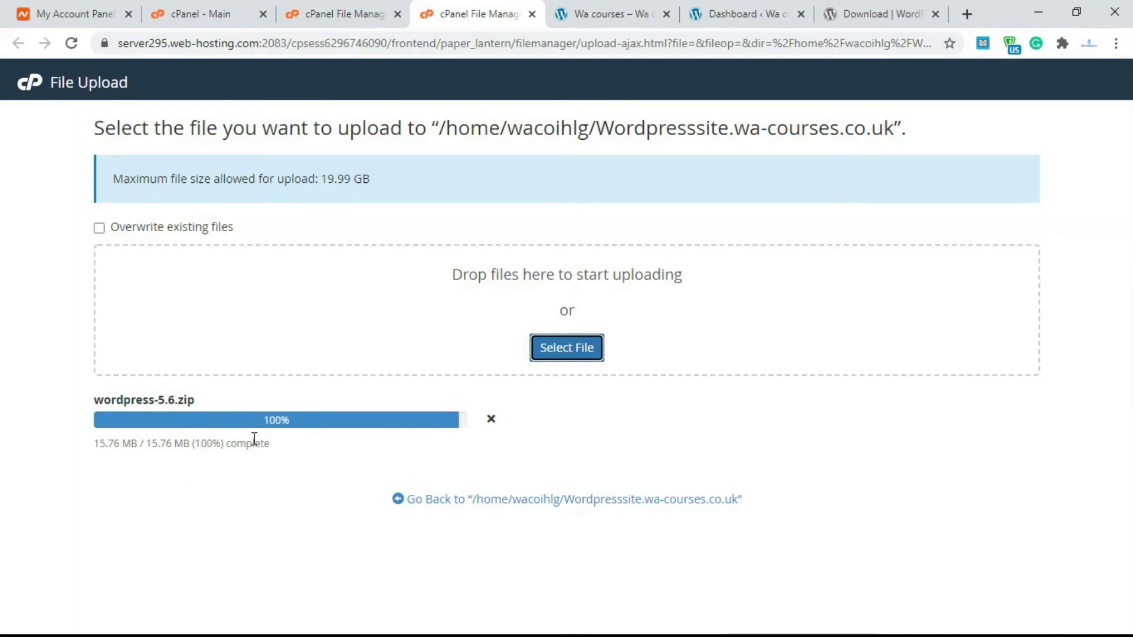
drag(279, 446, 229, 449)
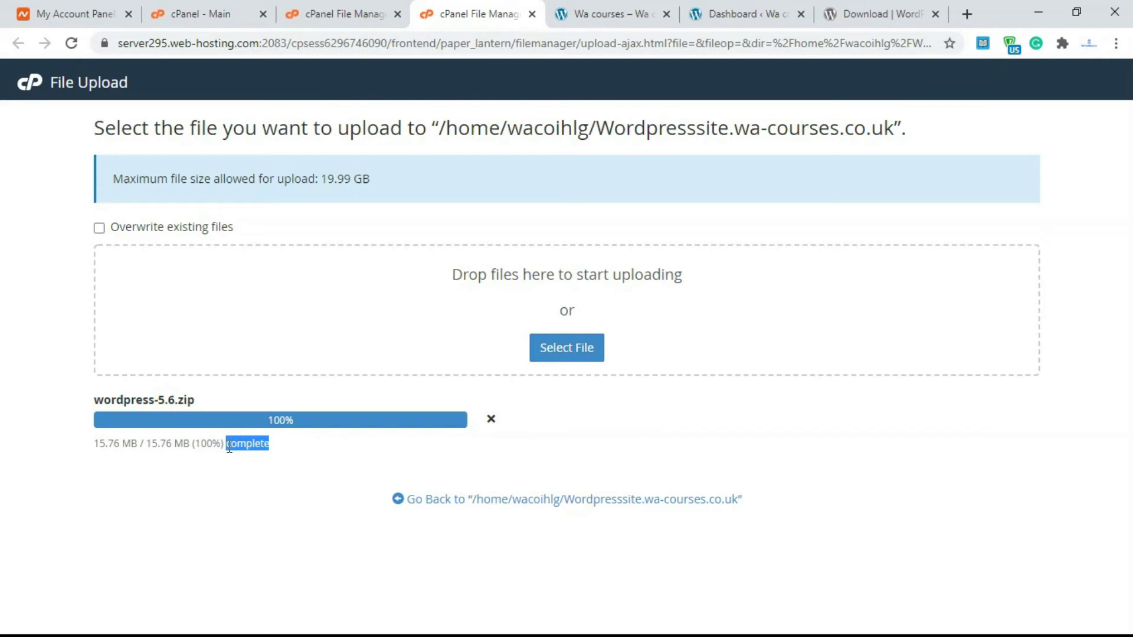
click(339, 12)
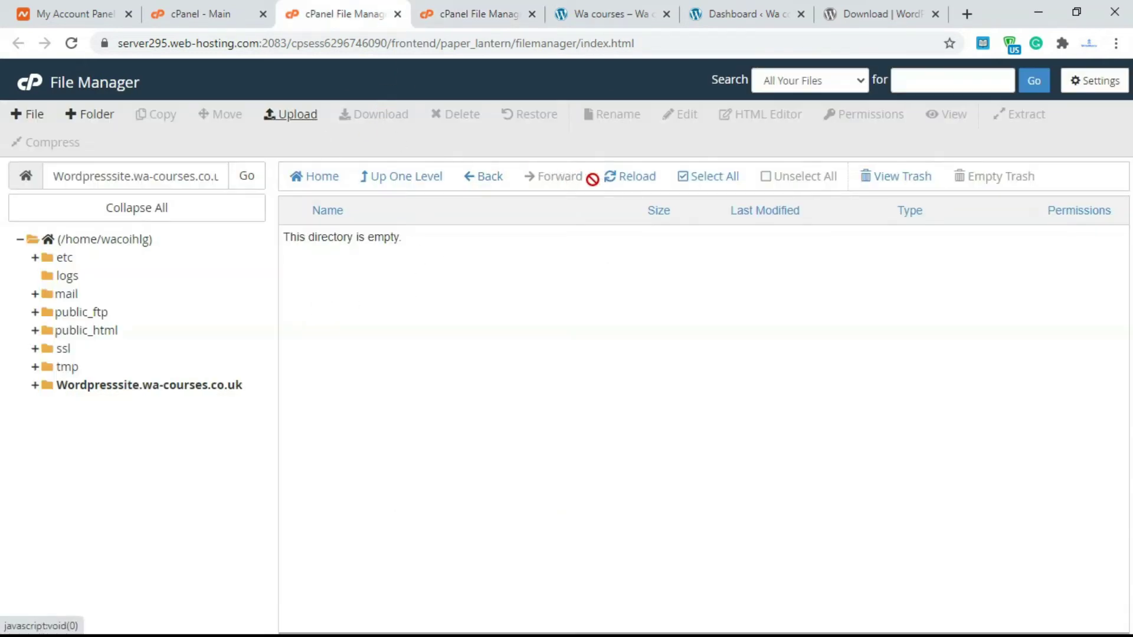
Reload the listing, extract wordpress-5.6.zip in place, and open the new wordpress folder.
click(623, 184)
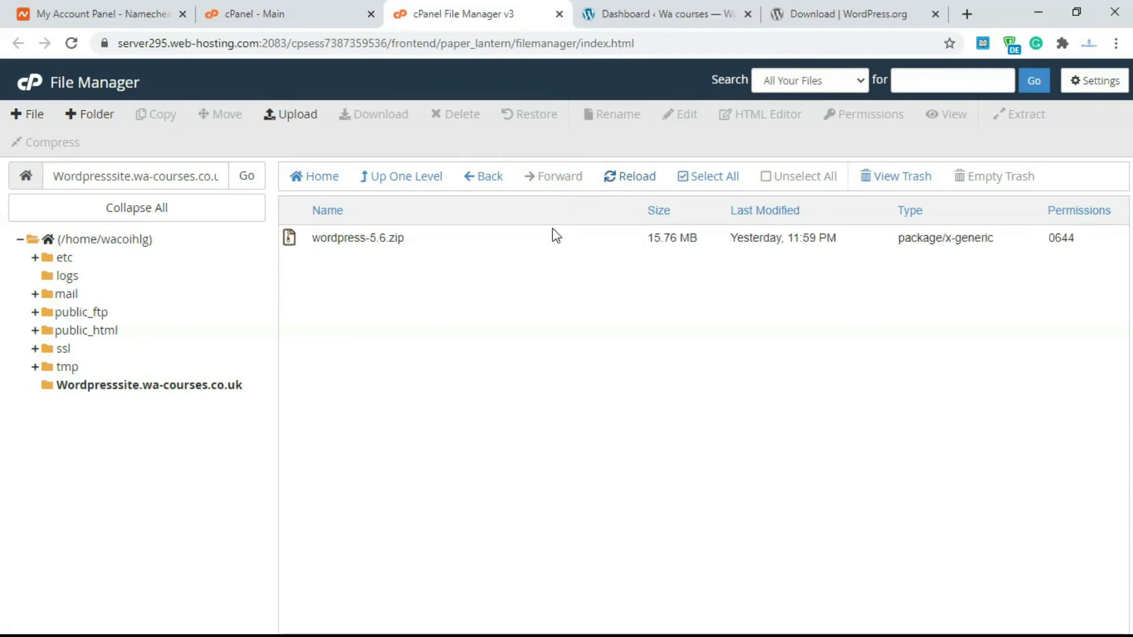
click(387, 242)
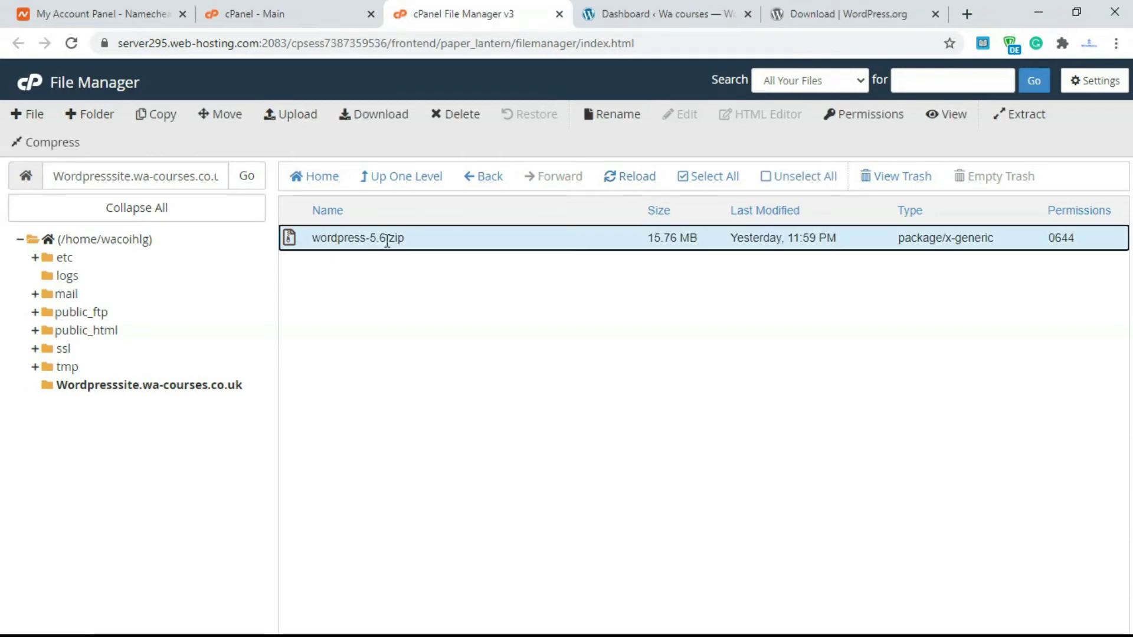
right_click(432, 242)
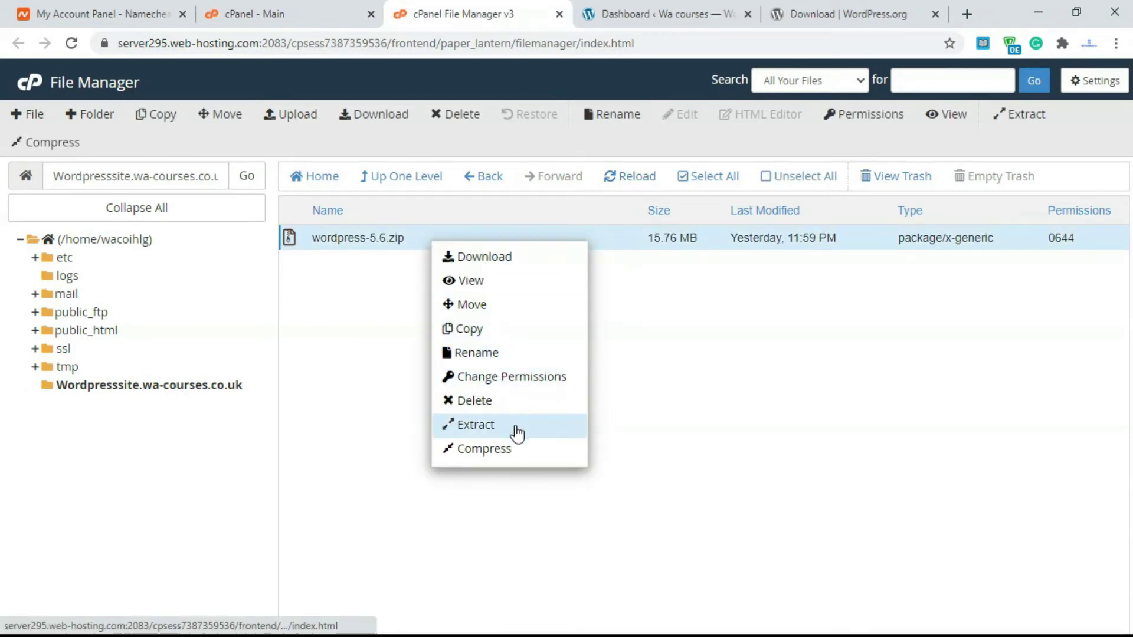
click(476, 425)
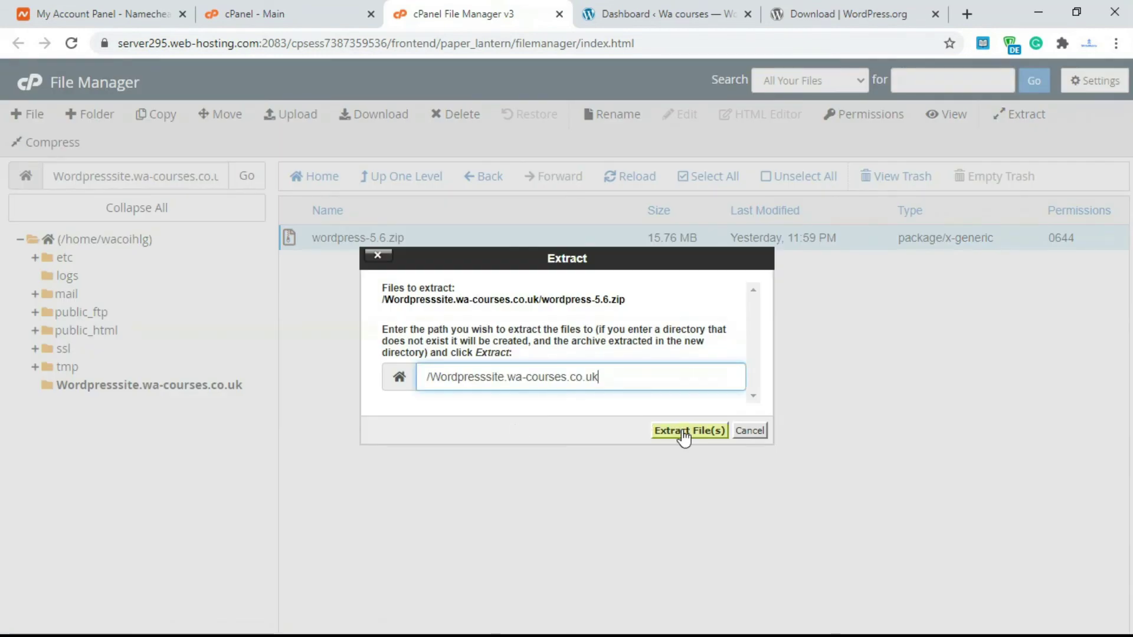
click(683, 431)
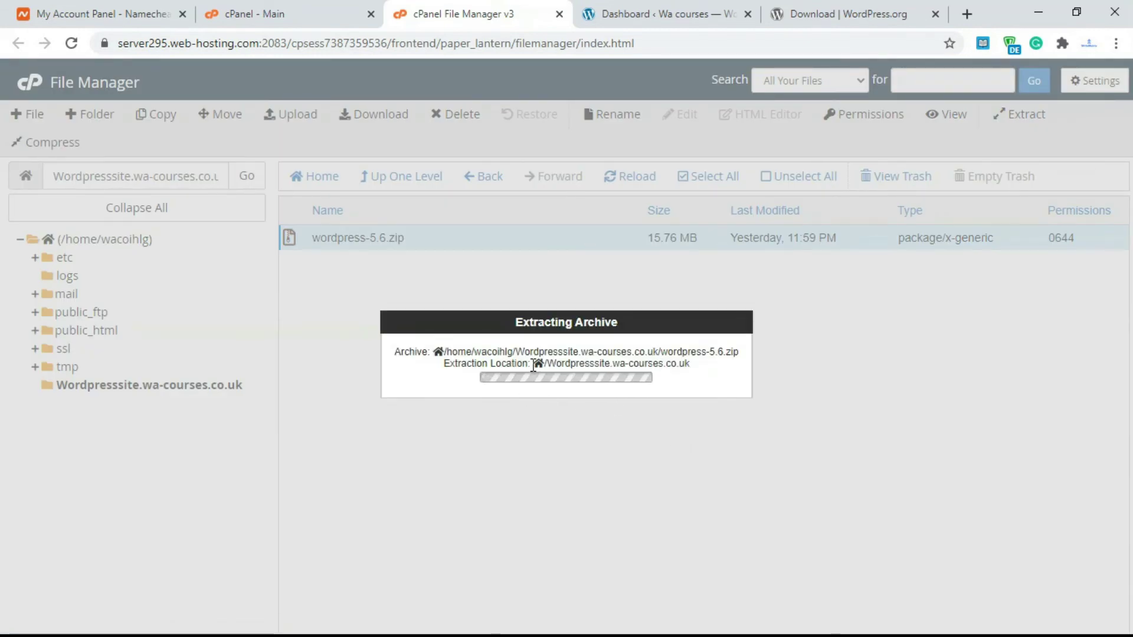
click(834, 514)
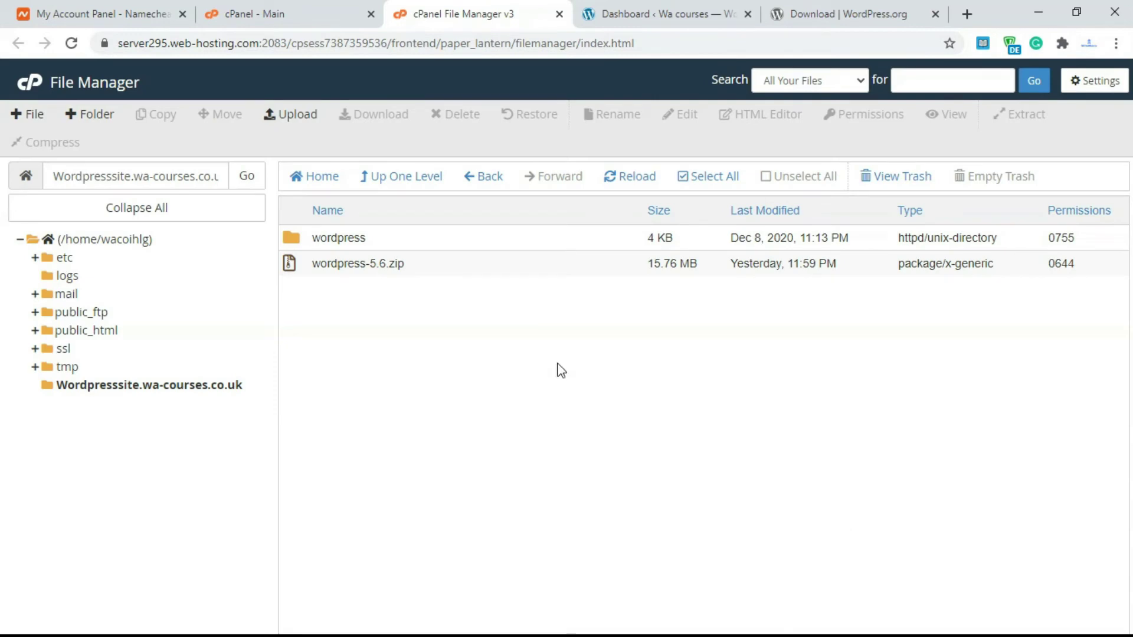
double_click(378, 240)
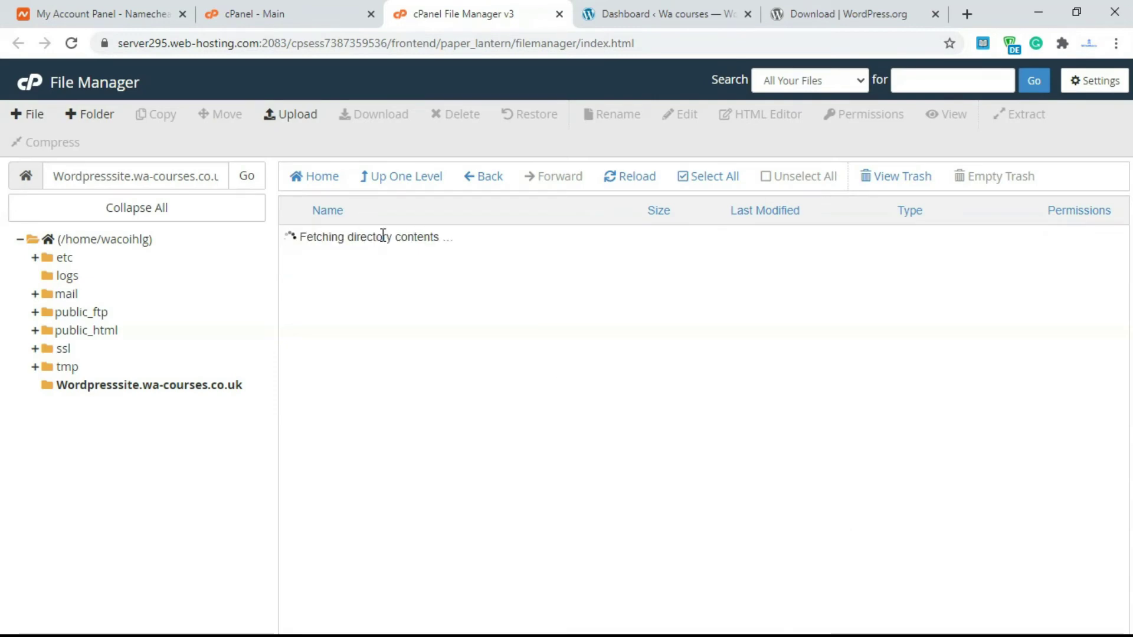
Move all files from the wordpress folder up into Wordpresssite.wa-courses.co.uk.
click(432, 288)
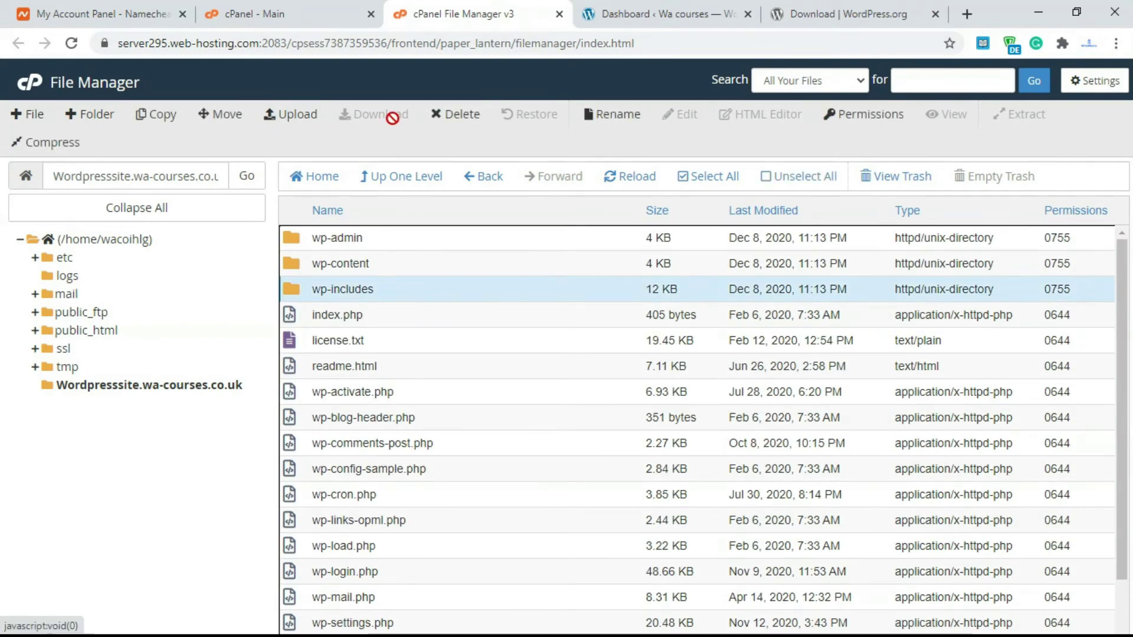
click(715, 180)
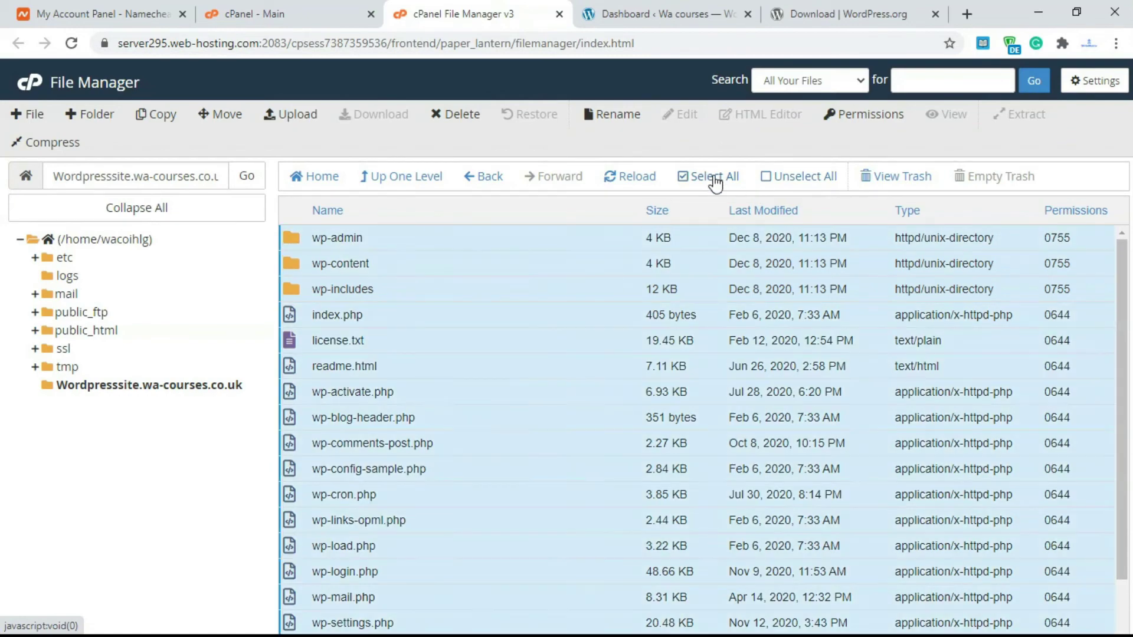
click(235, 116)
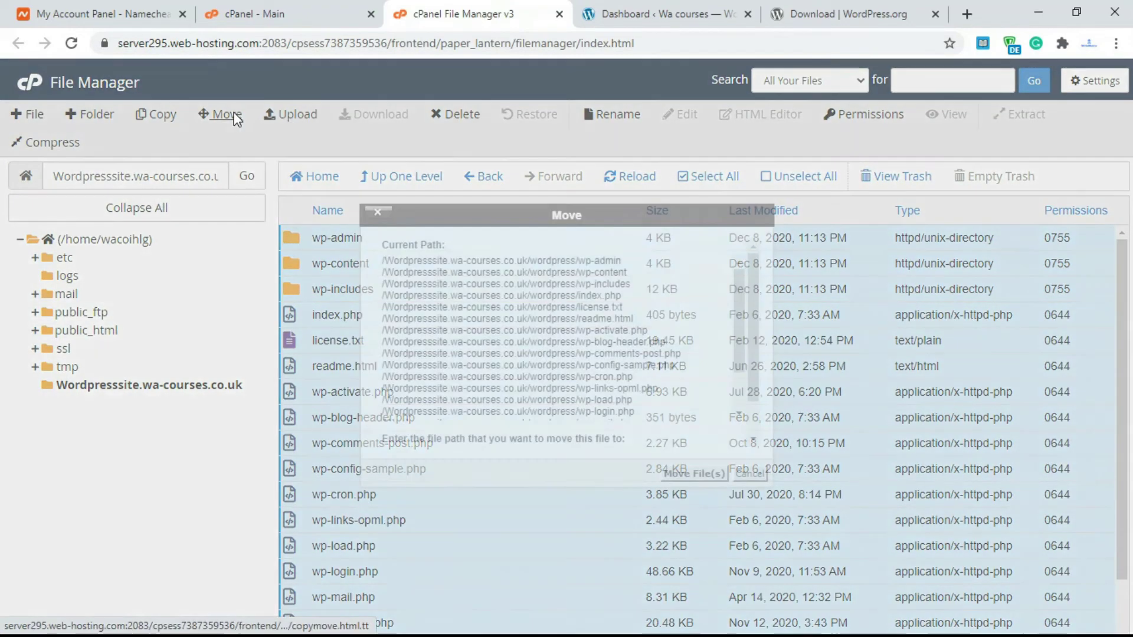
drag(602, 420, 669, 425)
key(BackSpace)
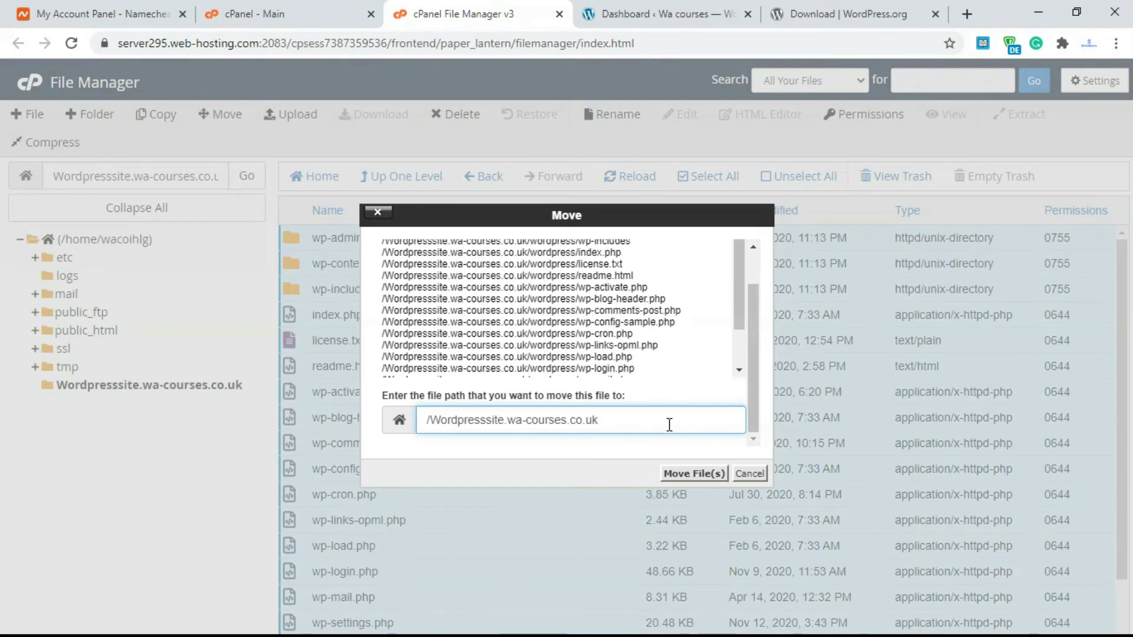
click(694, 474)
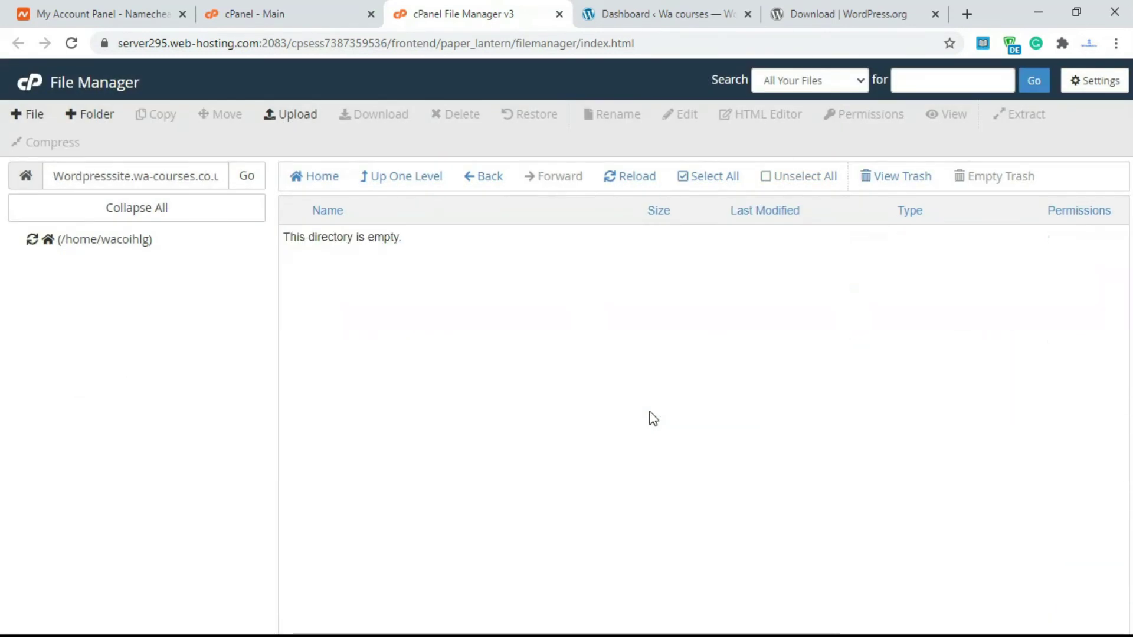
Go up one level and send the empty wordpress folder to the trash.
click(392, 177)
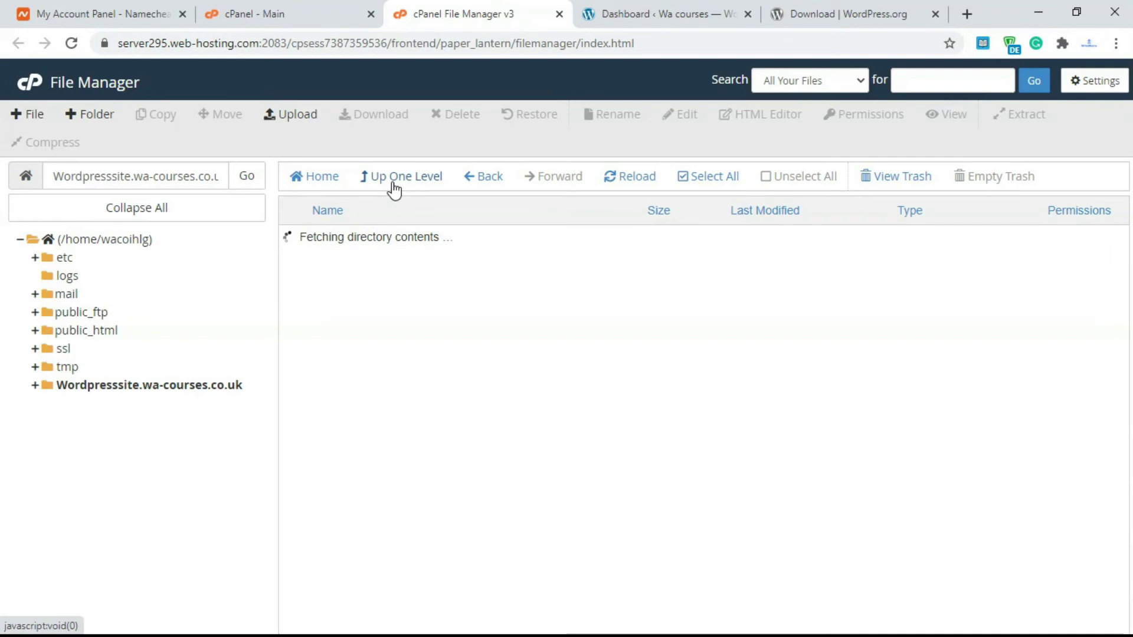
click(387, 242)
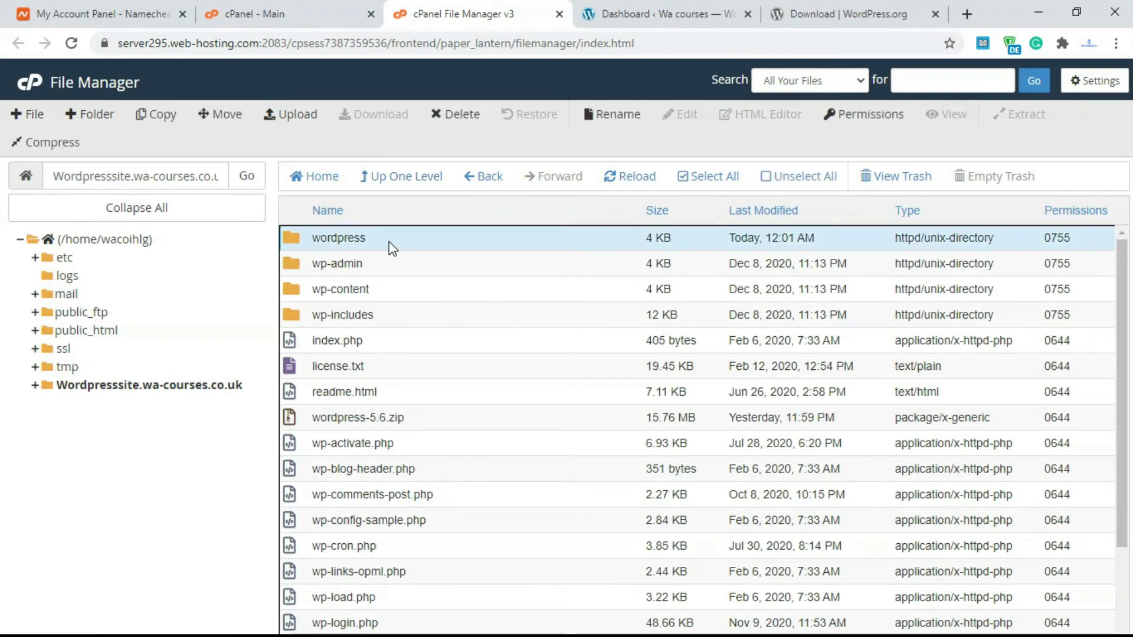
click(449, 115)
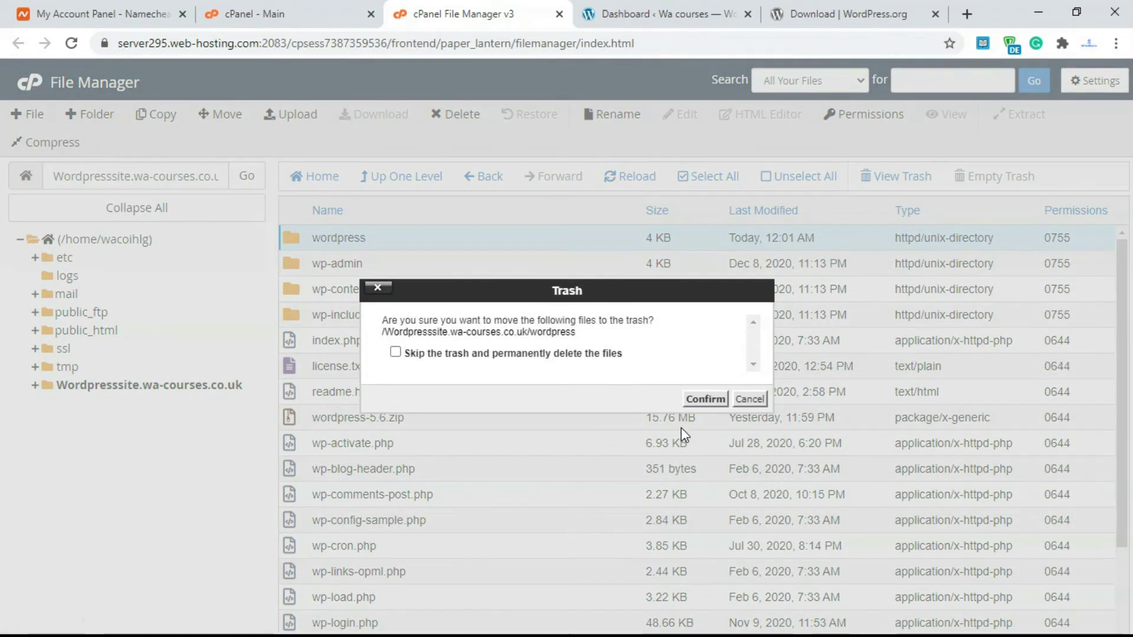
click(705, 399)
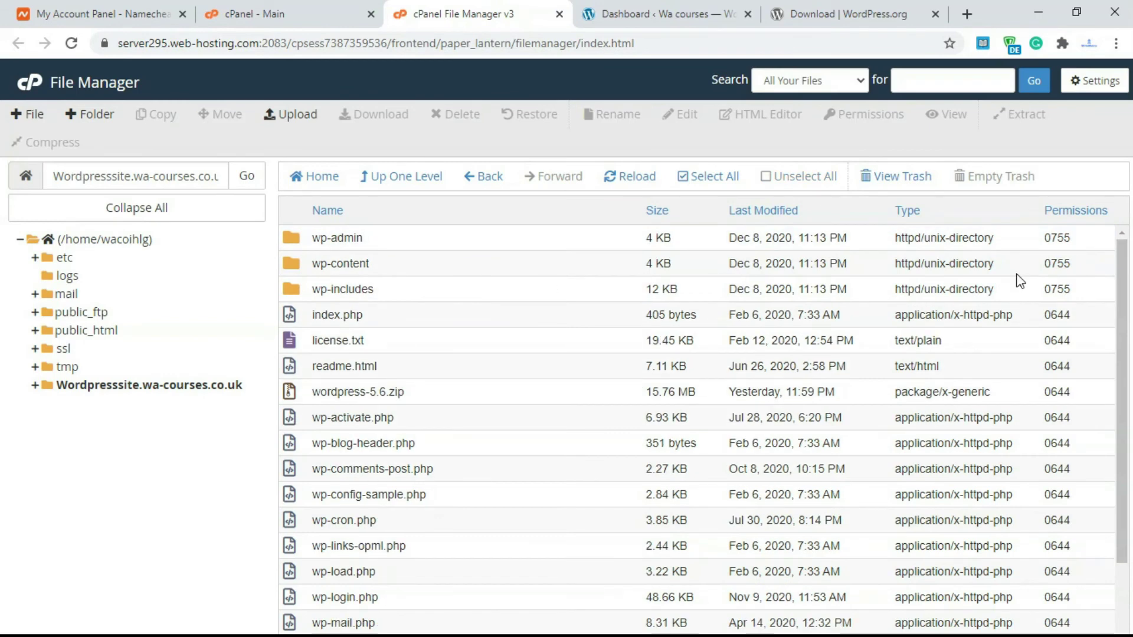
scroll(1110, 292, down, 2)
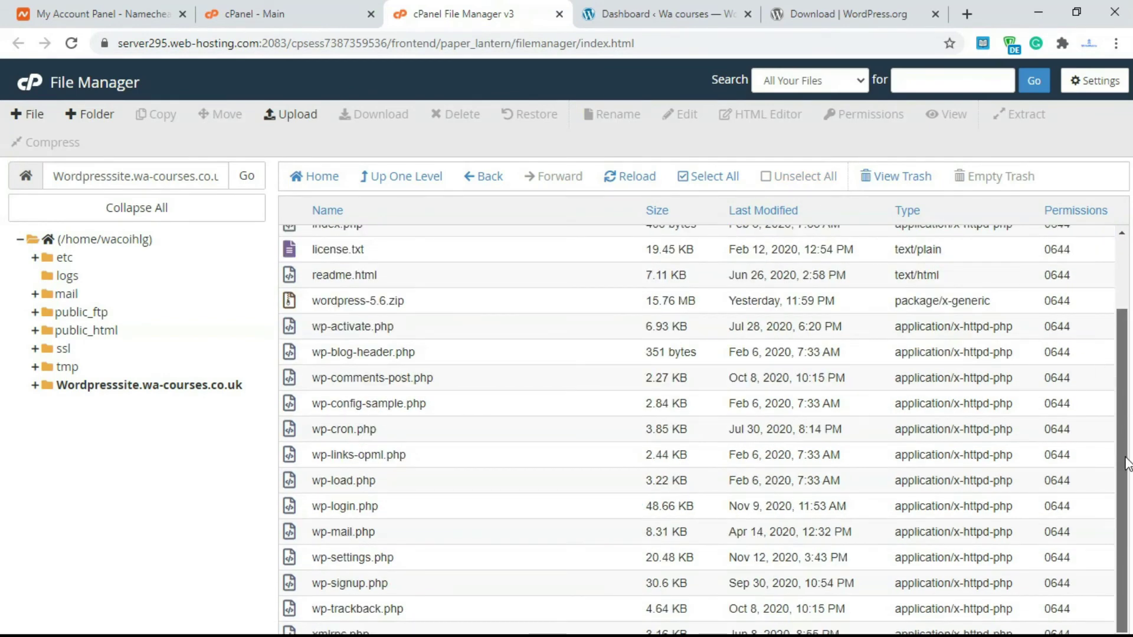
scroll(1089, 291, up, 2)
scroll(1064, 236, down, 2)
scroll(1050, 242, up, 2)
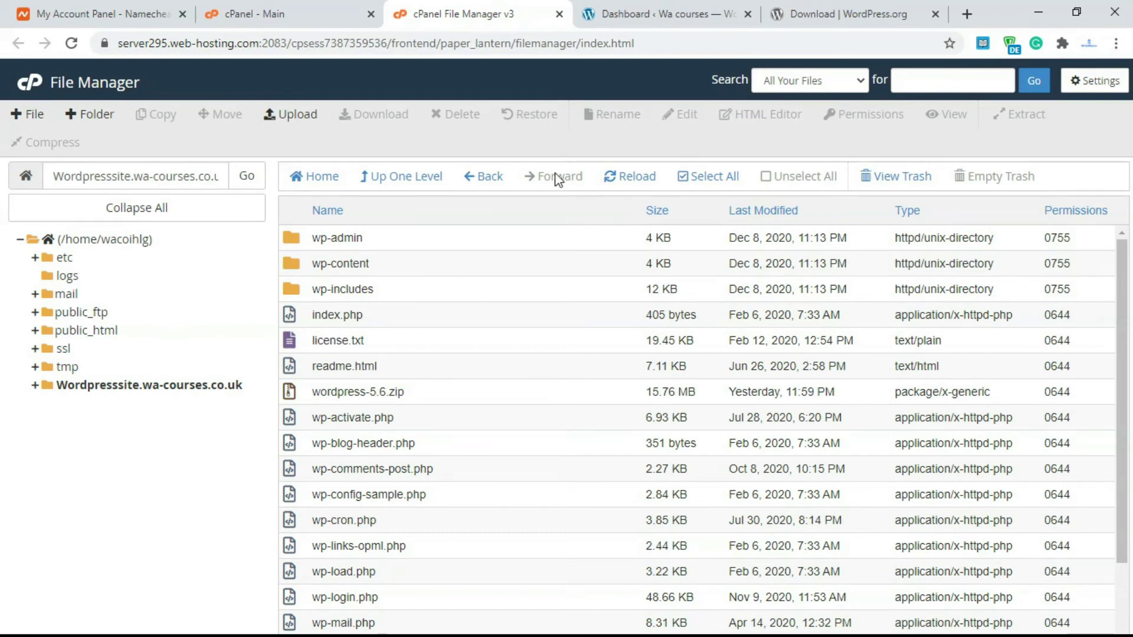
Load wordpresssite.wa-courses.co.uk without /wp-admin/, choose English (United States), and continue to the database form.
click(645, 14)
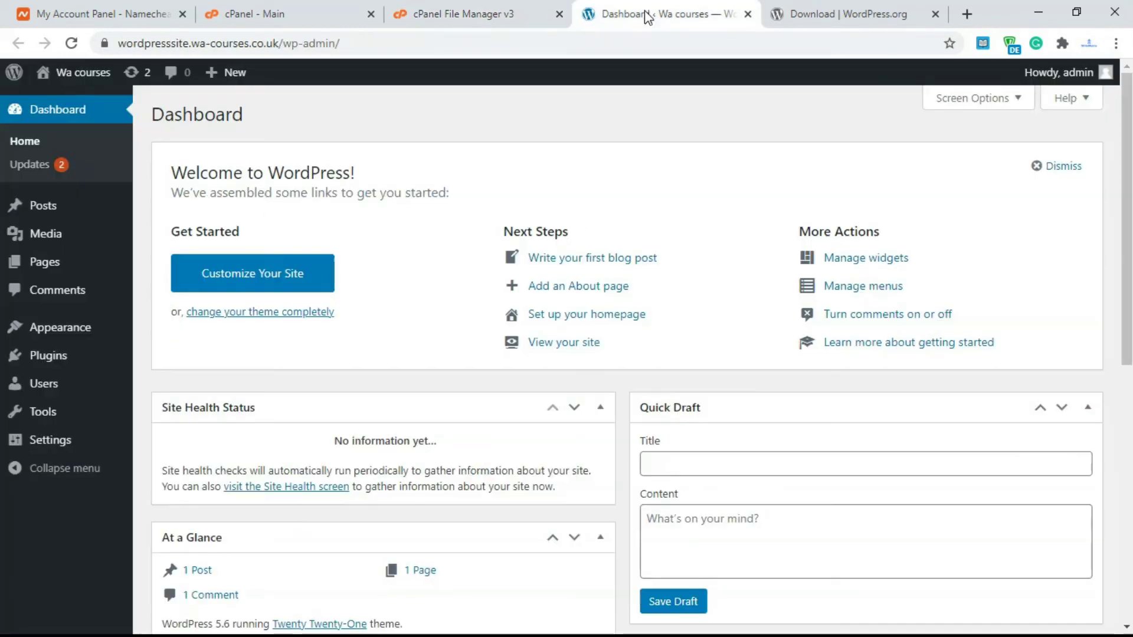
drag(275, 43, 340, 43)
key(BackSpace)
click(366, 70)
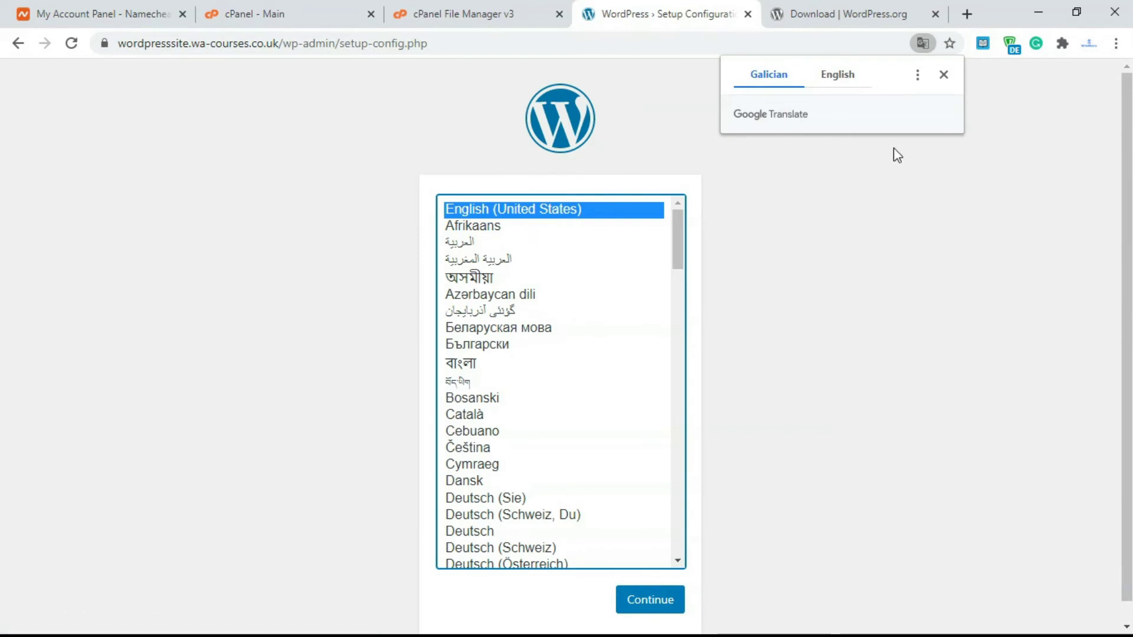
click(943, 75)
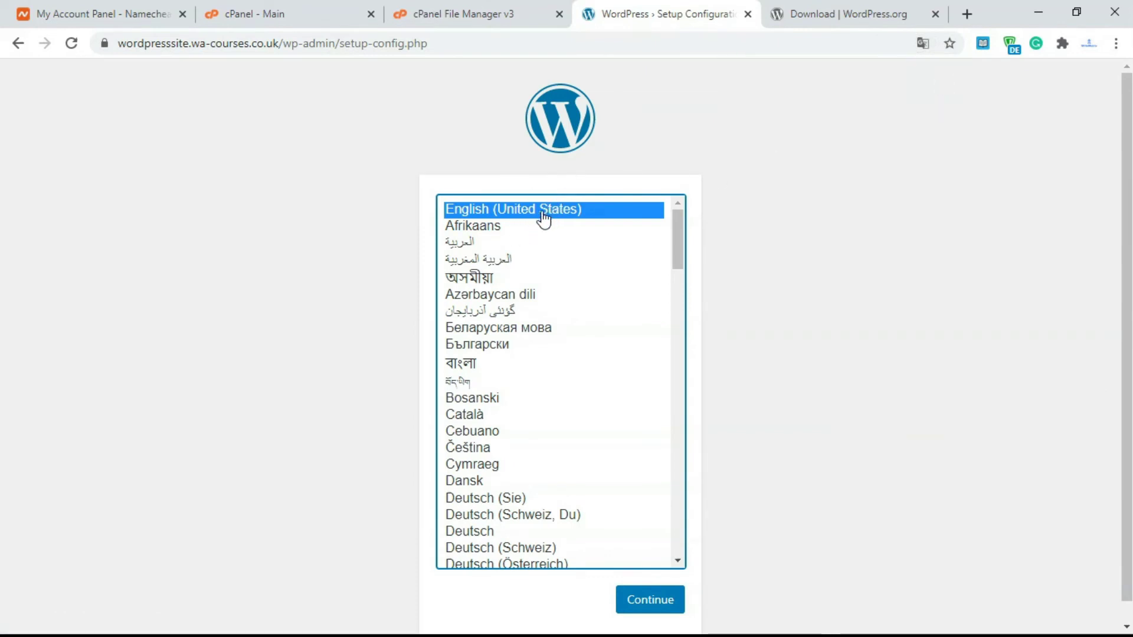
click(657, 600)
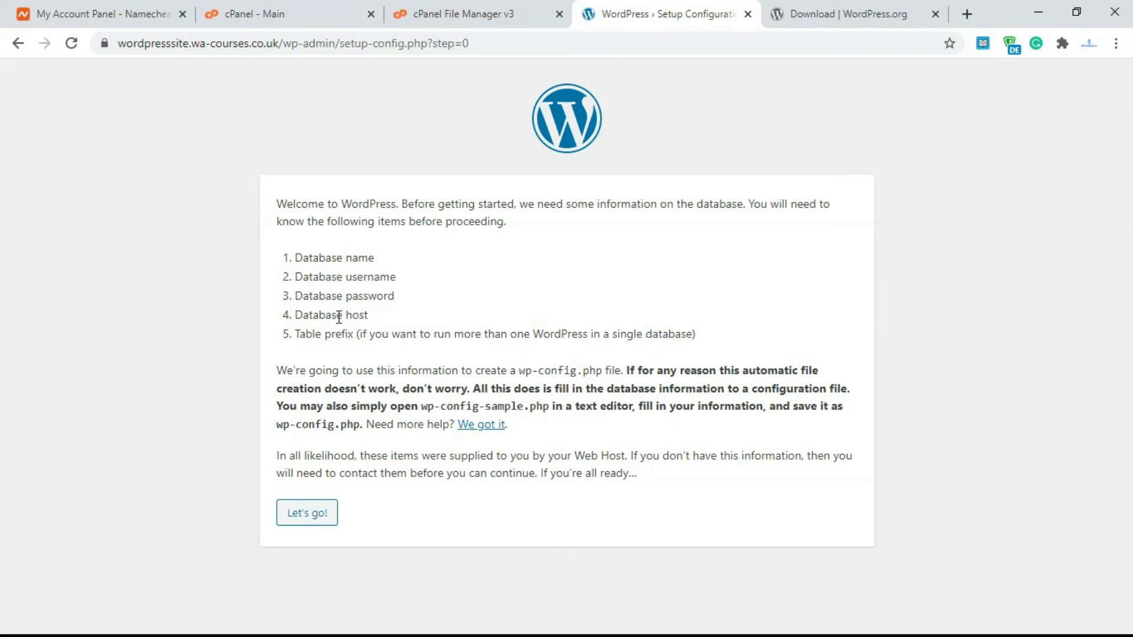
click(326, 524)
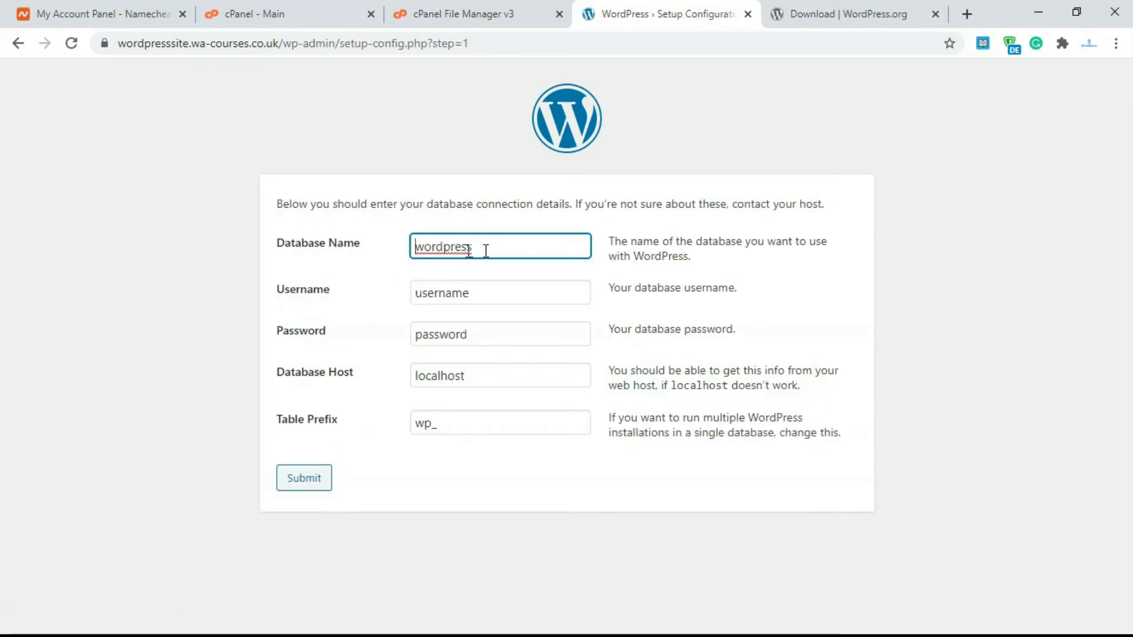
click(312, 4)
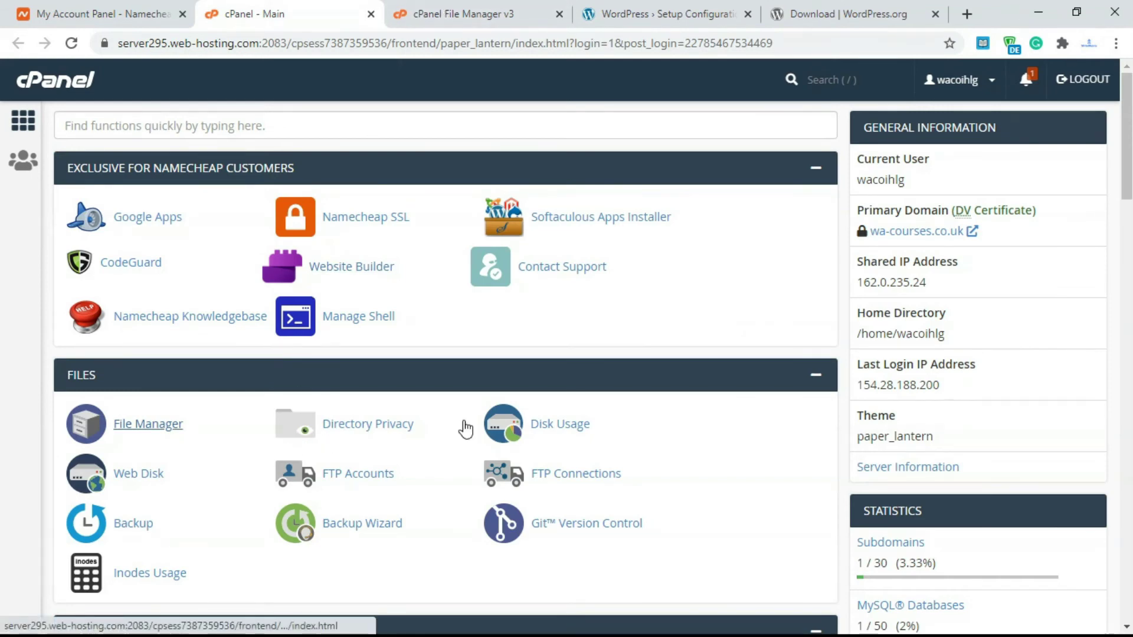
Copy the existing database's name from the Current Databases list in MySQL Databases.
scroll(401, 280, down, 7)
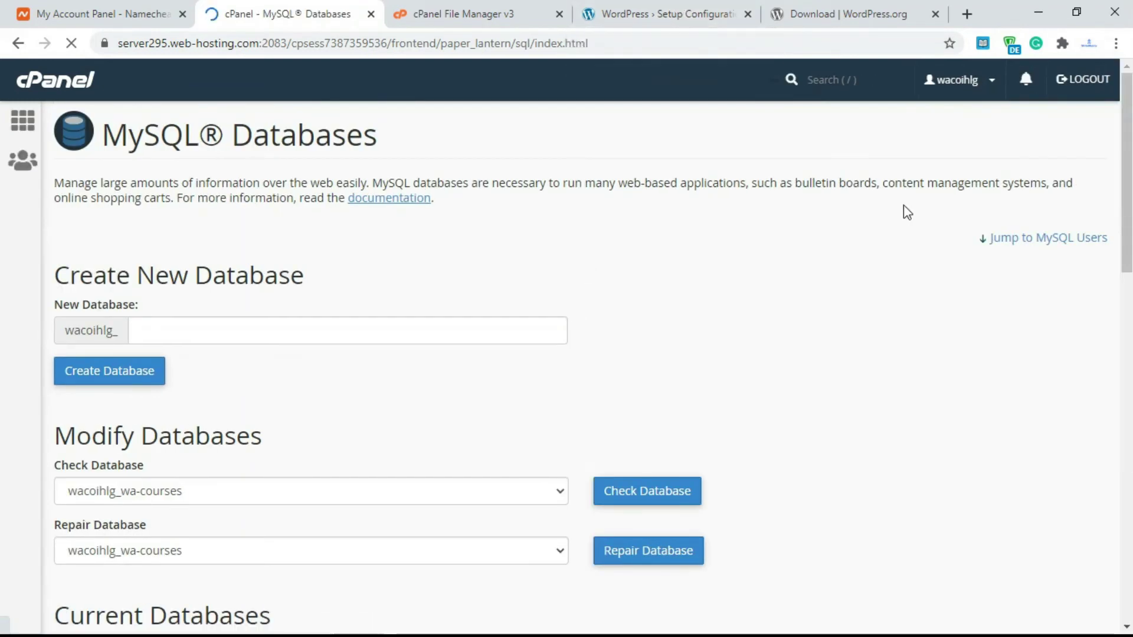
scroll(795, 228, down, 5)
scroll(171, 250, down, 4)
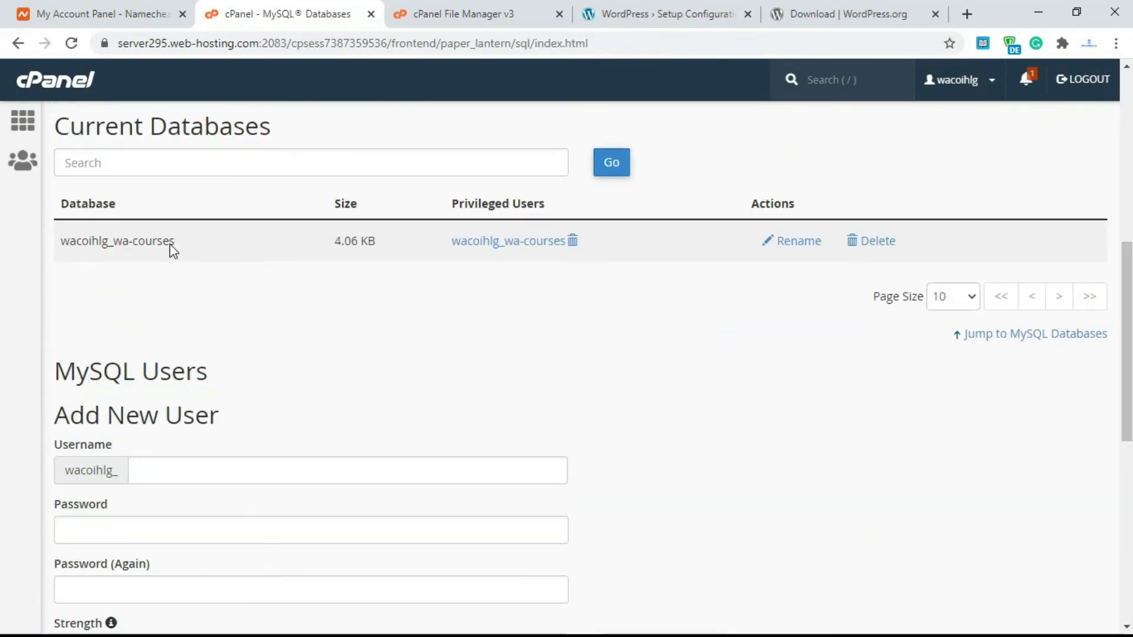
triple_click(142, 245)
right_click(143, 244)
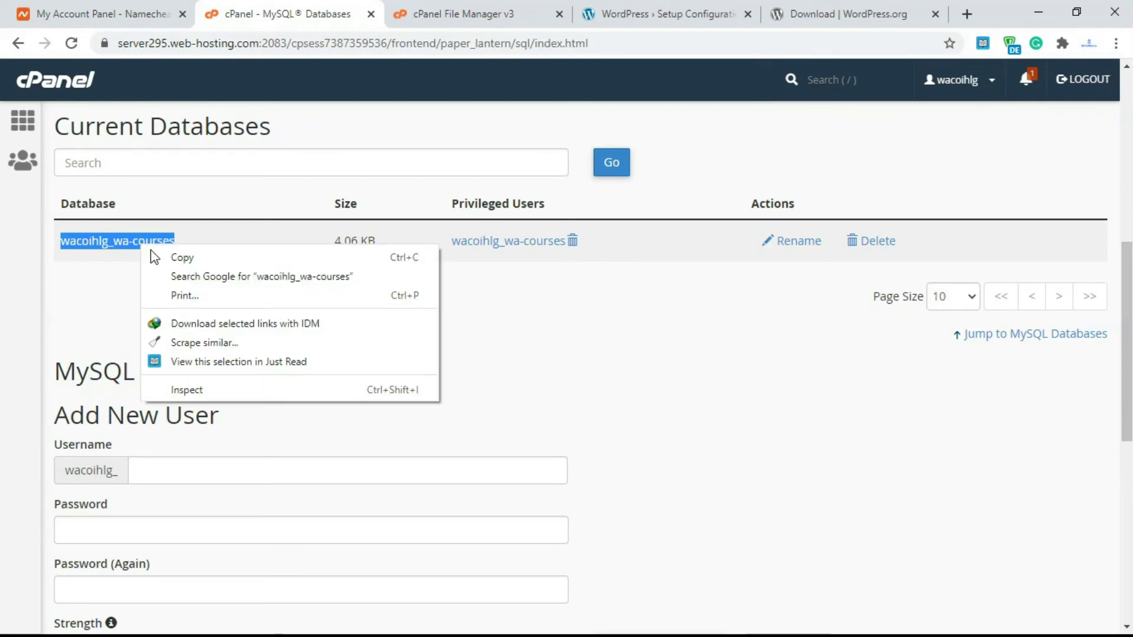
click(177, 267)
Paste the copied database name wacoihlg_wa-courses into the Database Name and Username fields.
drag(649, 14, 457, 13)
drag(495, 235, 379, 217)
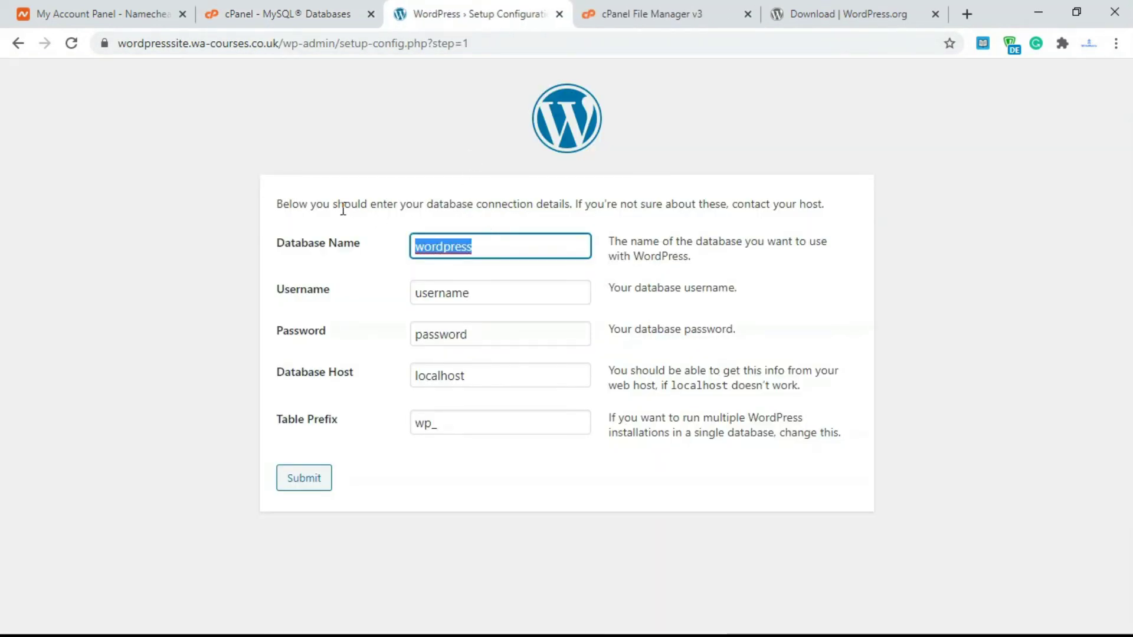
key(ctrl+v)
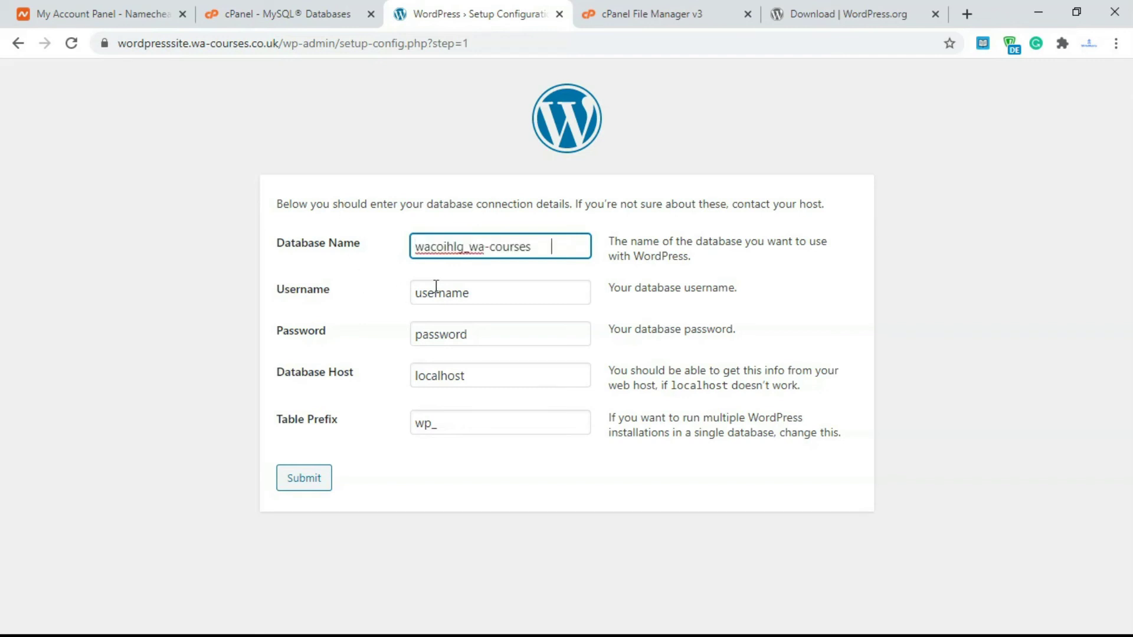
drag(470, 293, 367, 273)
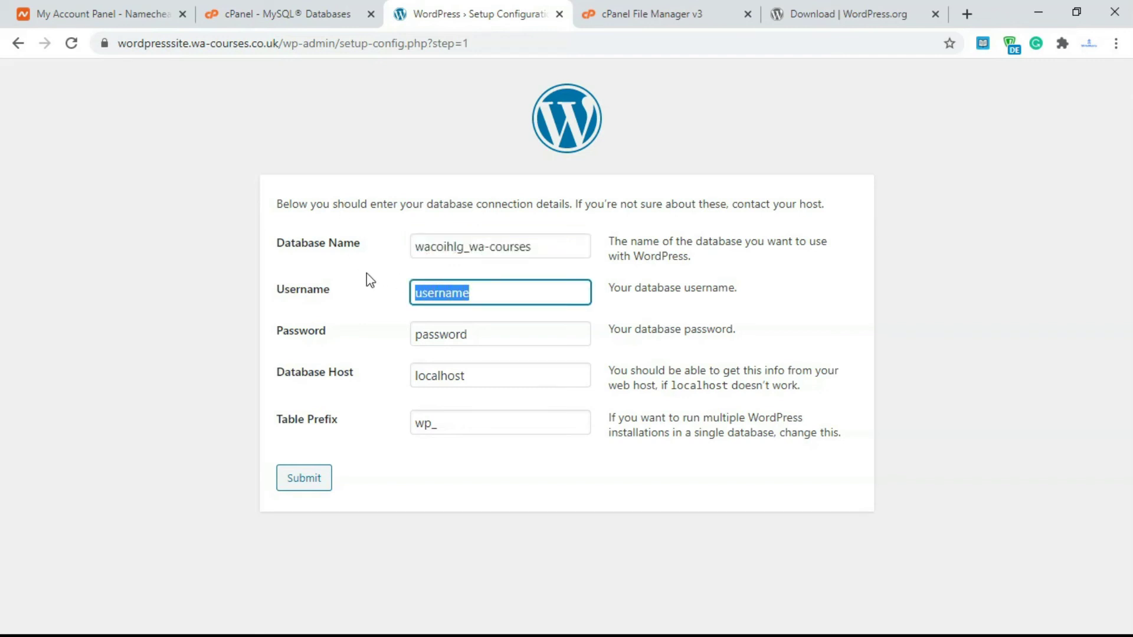
key(ctrl+v)
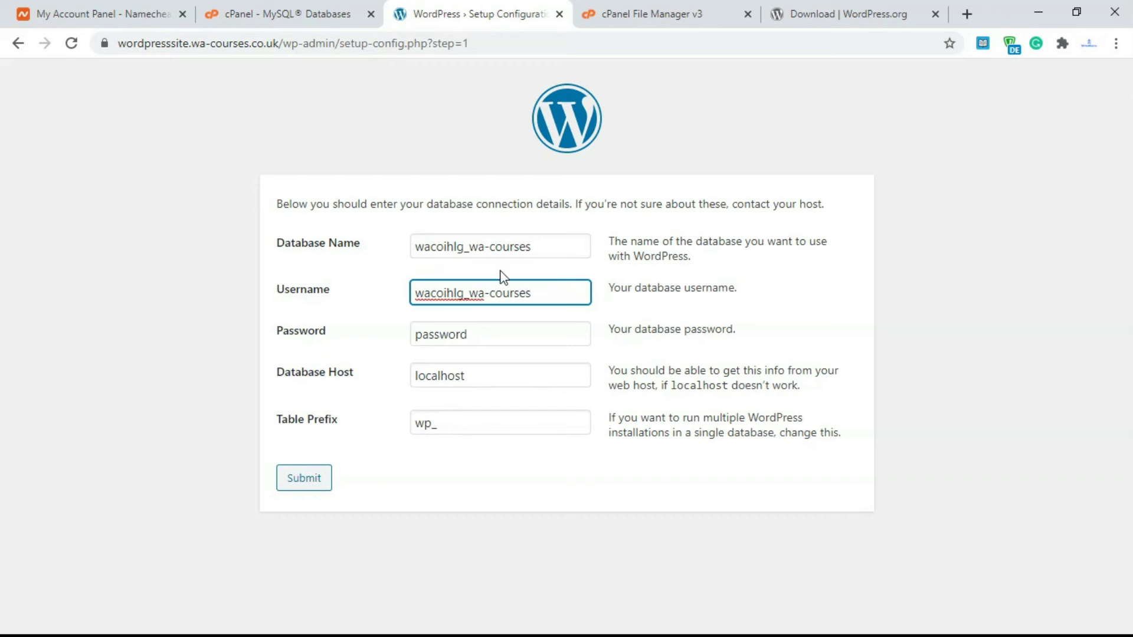
click(569, 234)
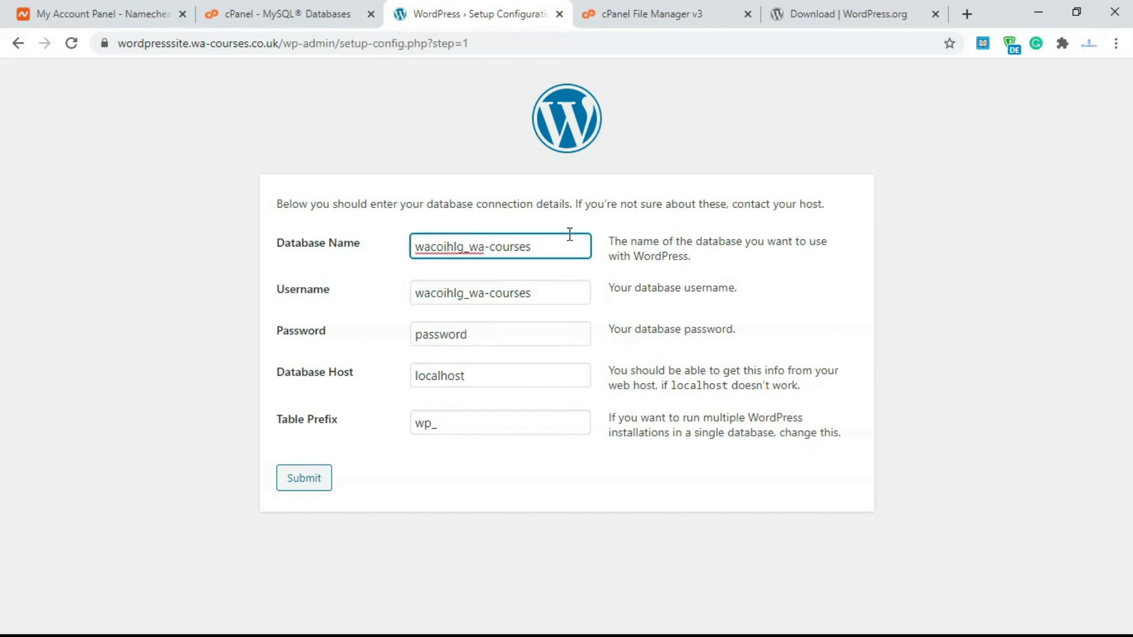
Copy the noted database password into the Password field and submit the connection details.
click(106, 14)
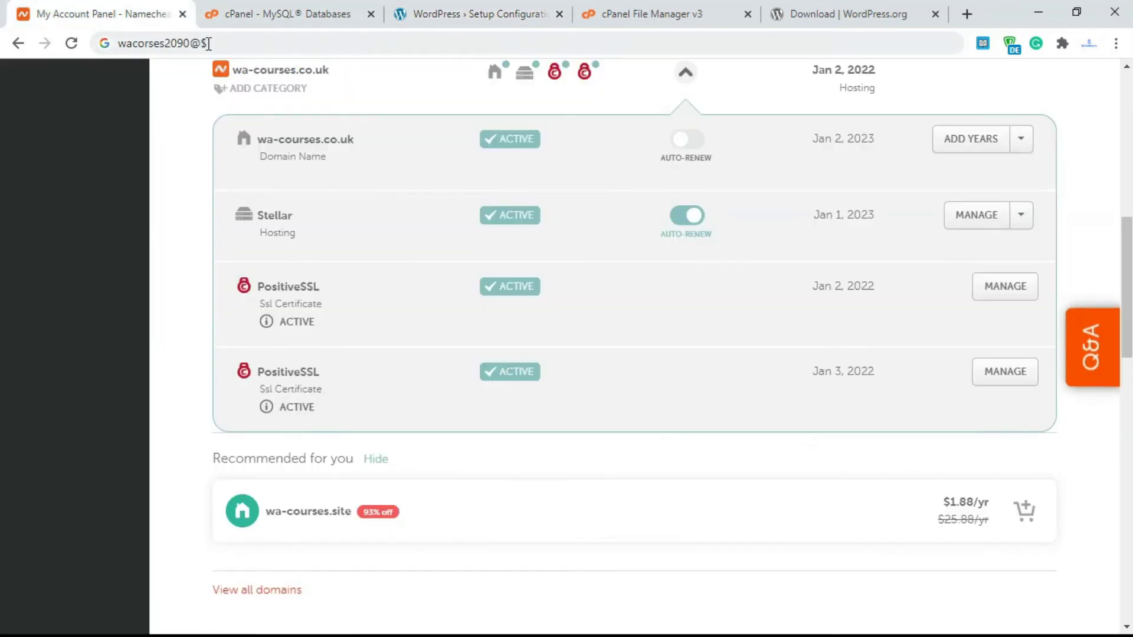
right_click(226, 46)
key(ctrl+c)
click(266, 163)
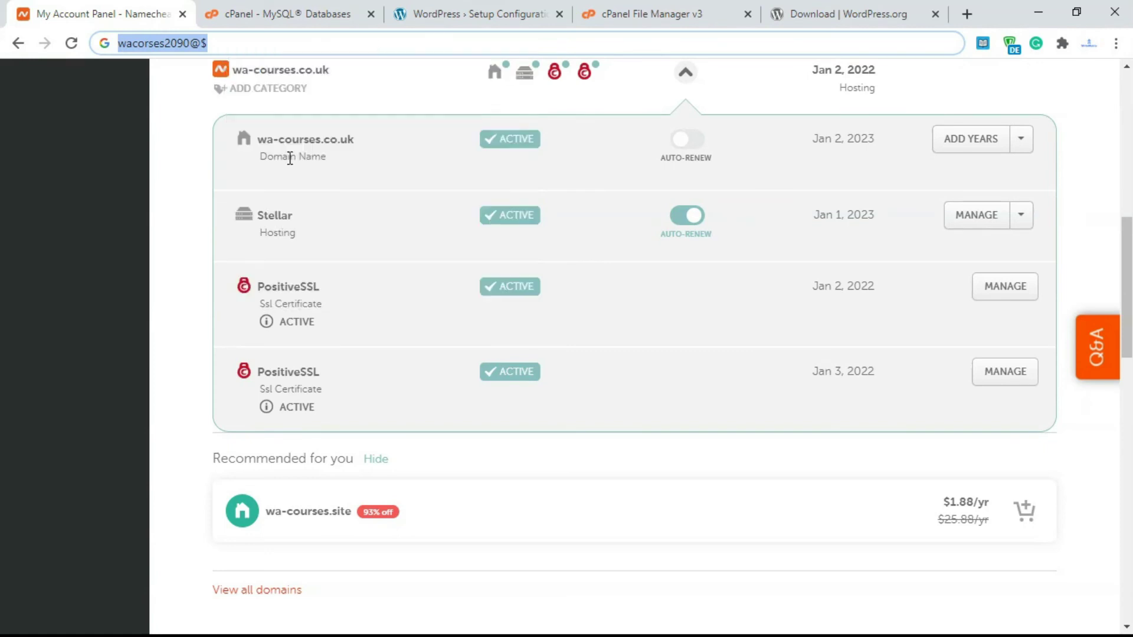
click(443, 7)
drag(485, 339, 407, 321)
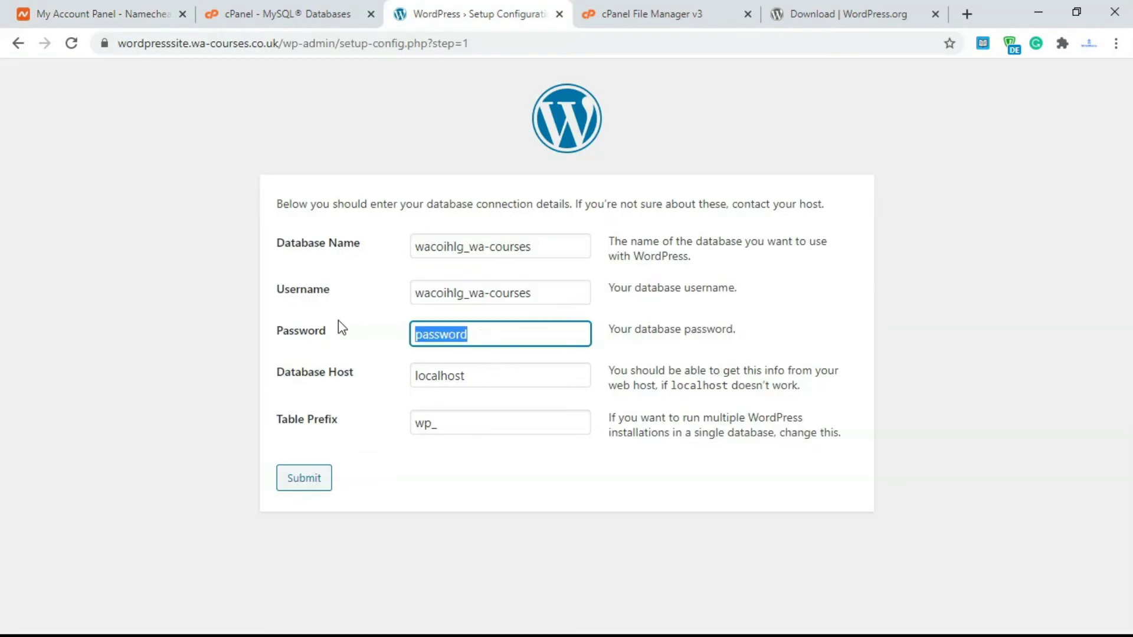
key(ctrl+v)
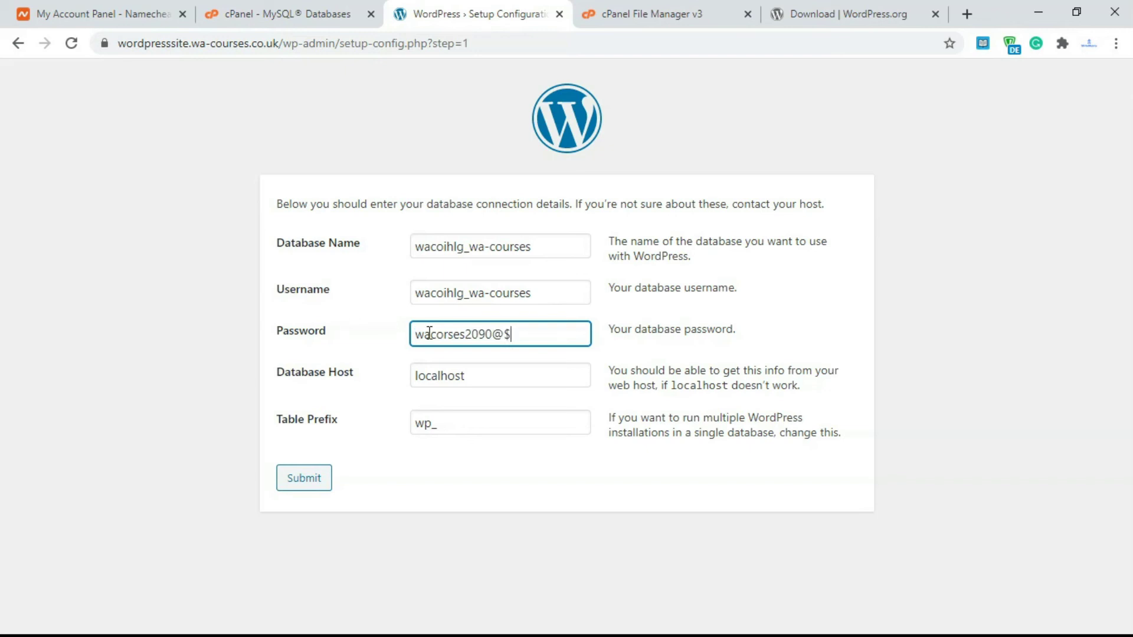
click(419, 465)
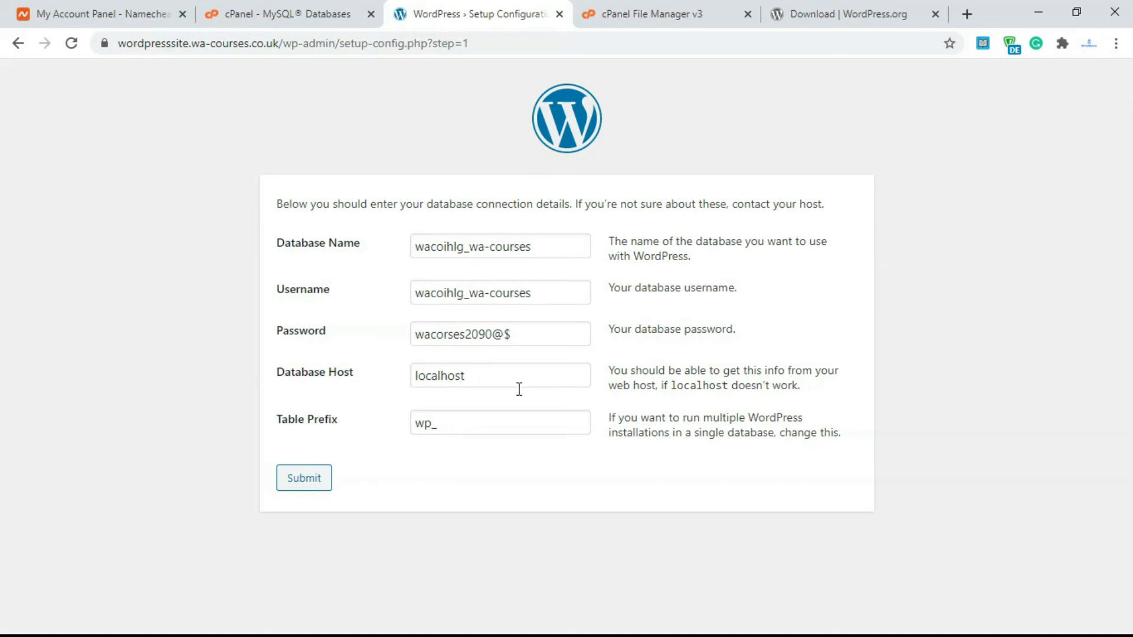
click(308, 478)
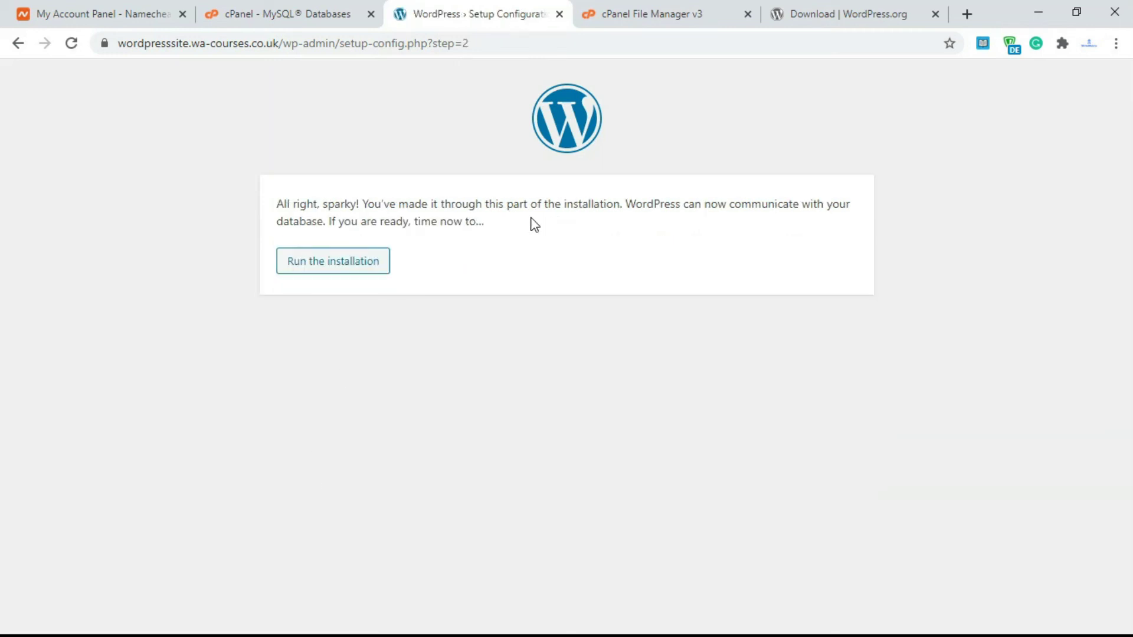
click(366, 263)
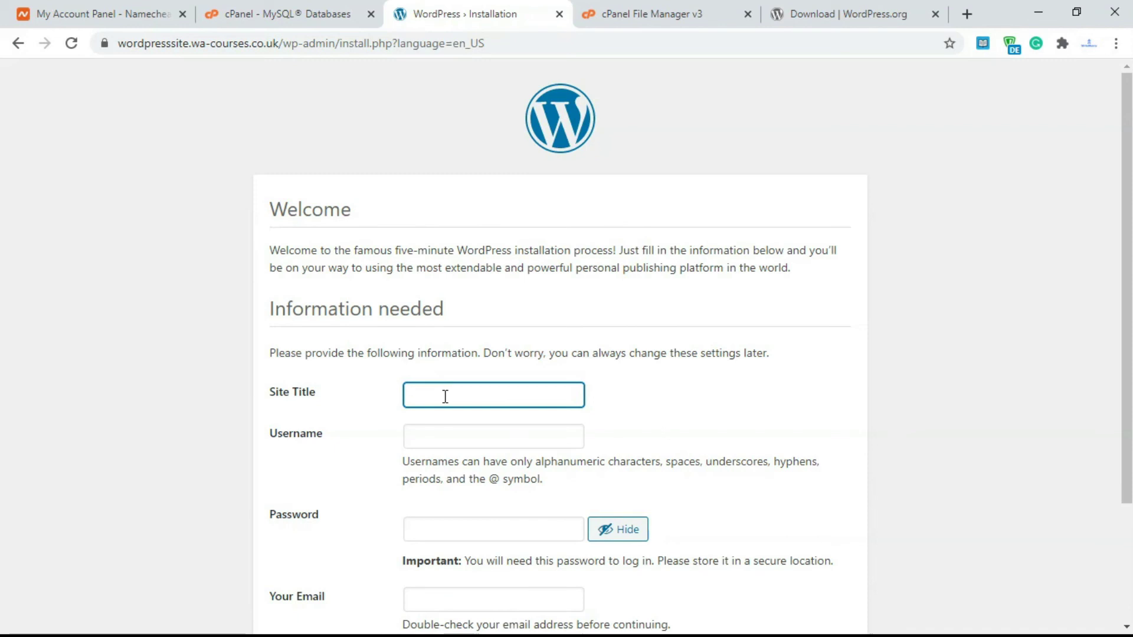
Enter site title 'wa courses', admin username, password and e-mail, install WordPress, then go to login.
scroll(1126, 289, down, 3)
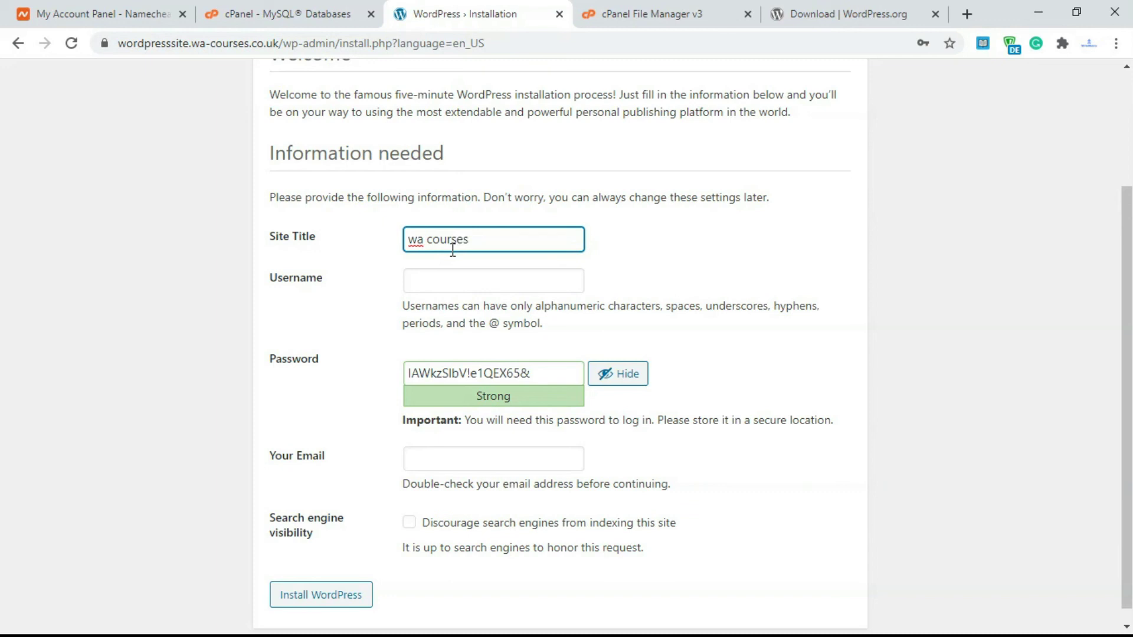
click(461, 274)
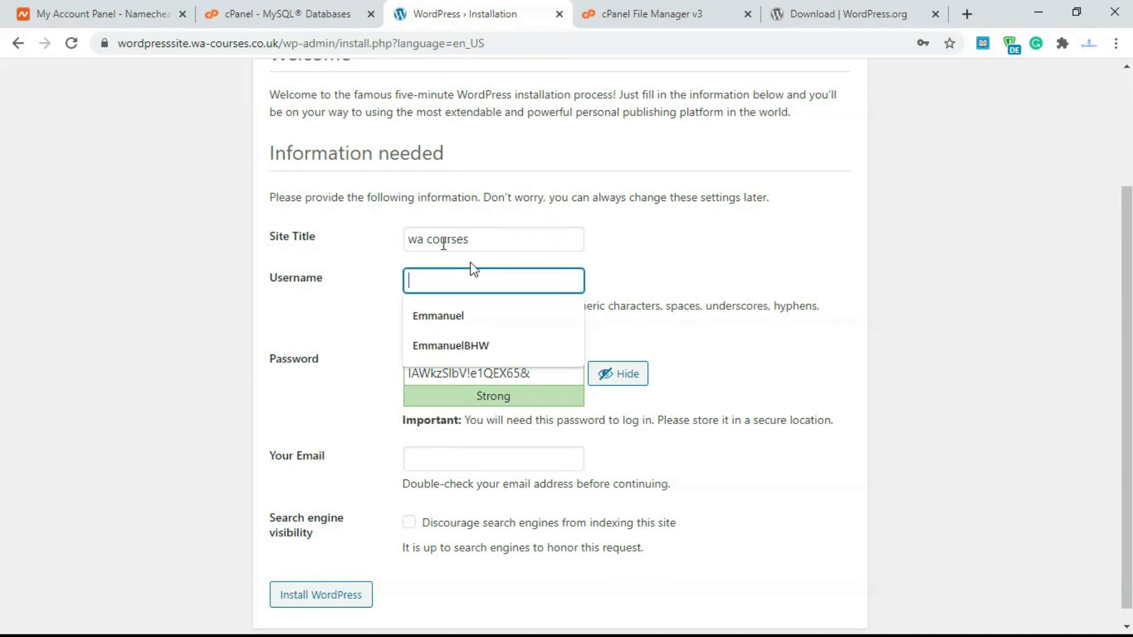
text(admin)
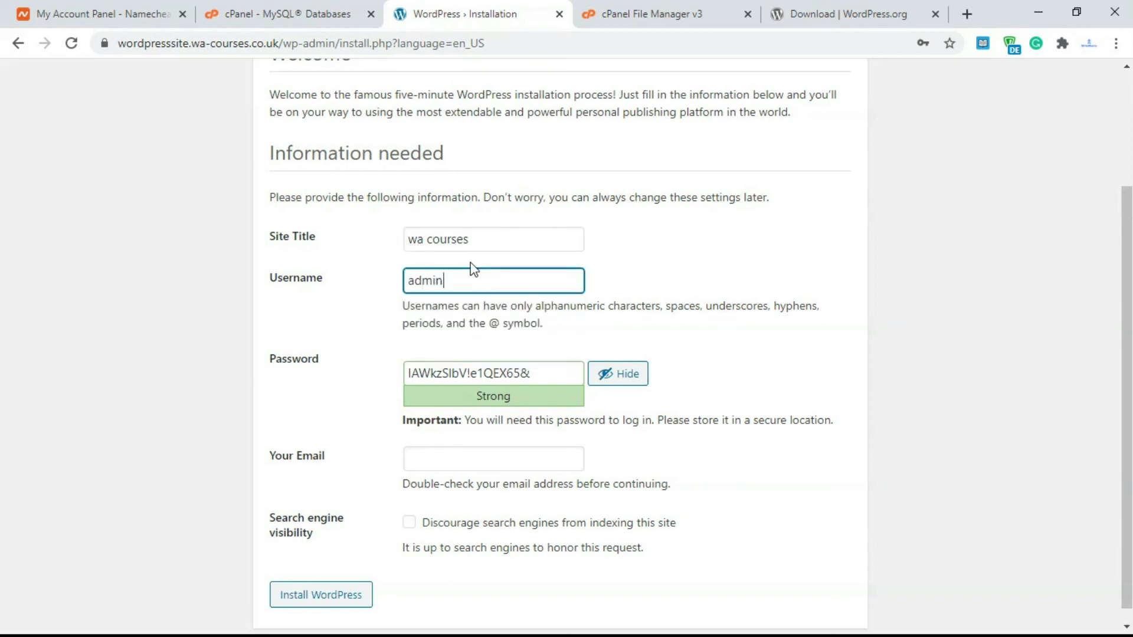
drag(532, 373, 413, 373)
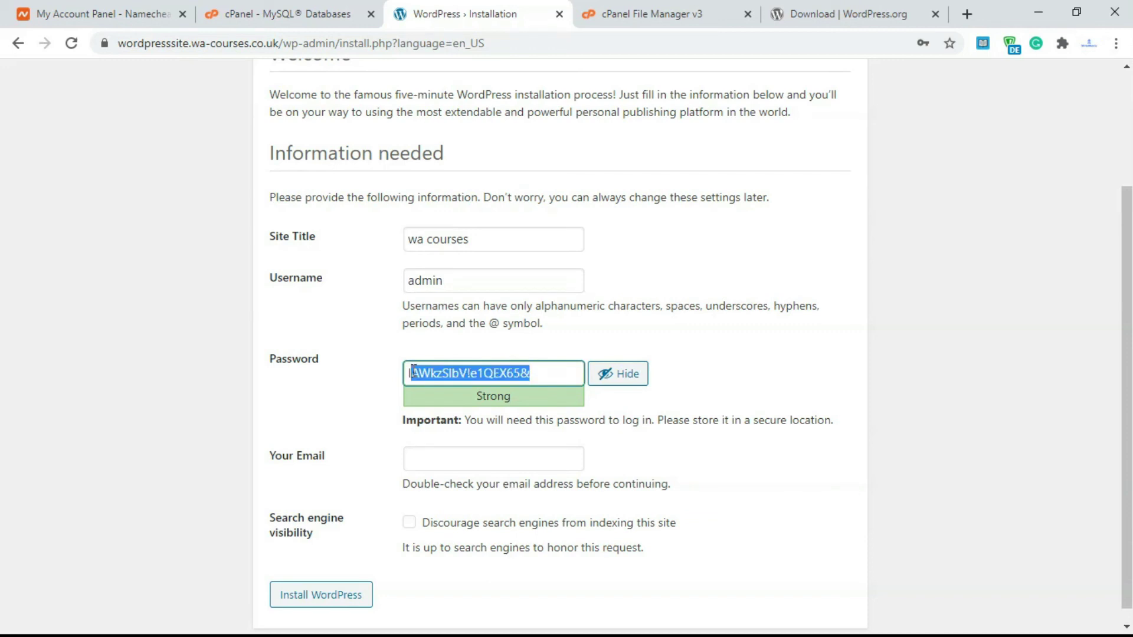
key(ctrl+v)
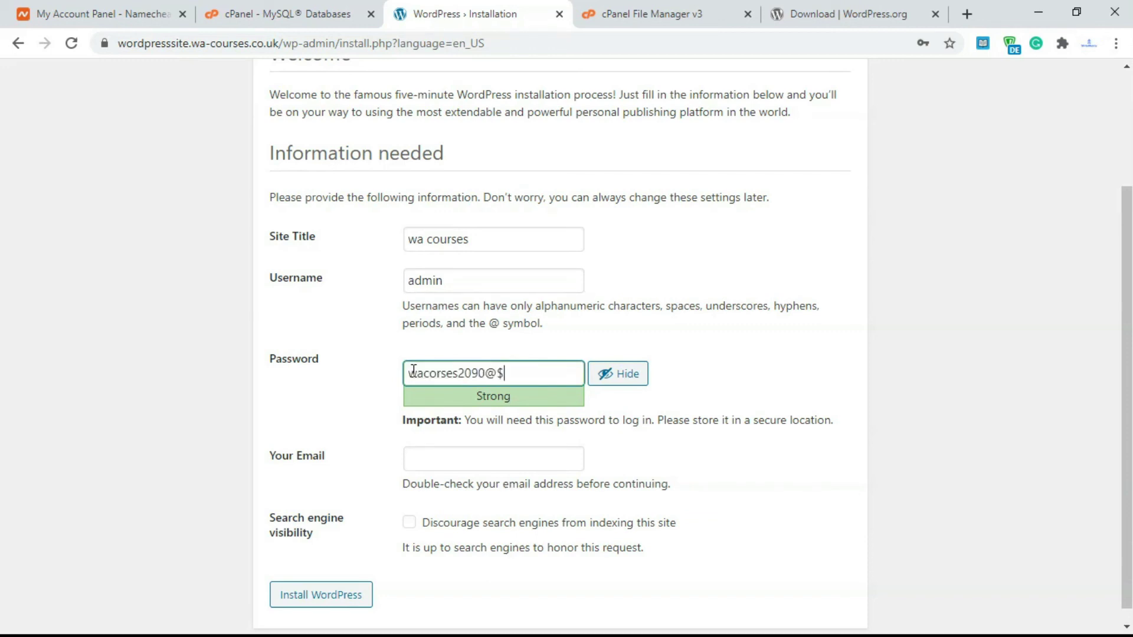
click(437, 452)
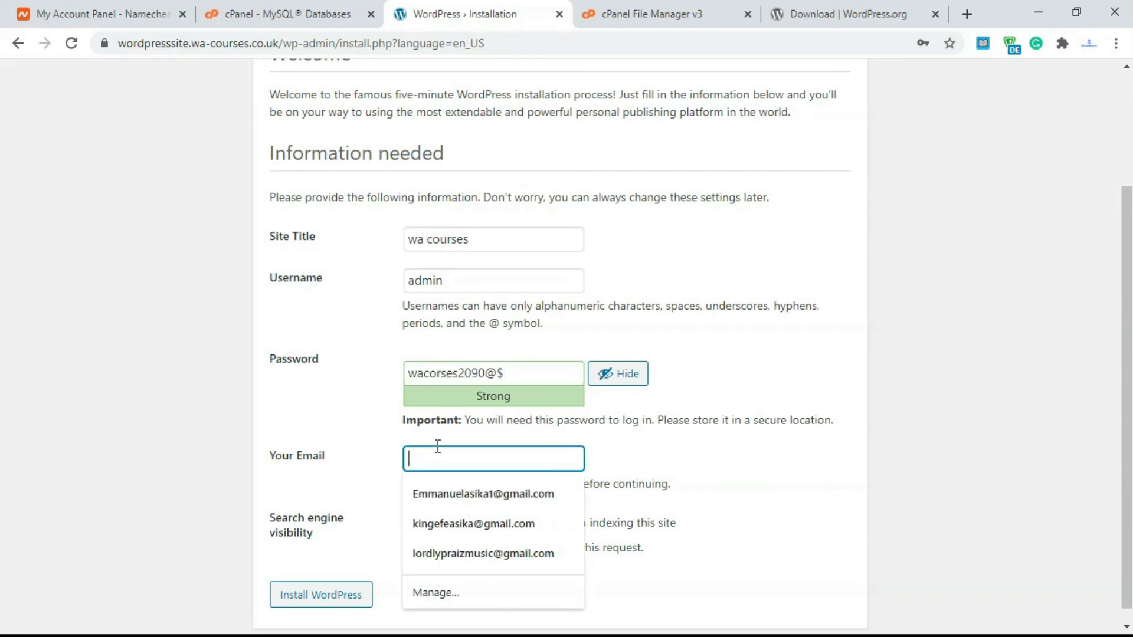
click(473, 490)
click(518, 541)
click(311, 601)
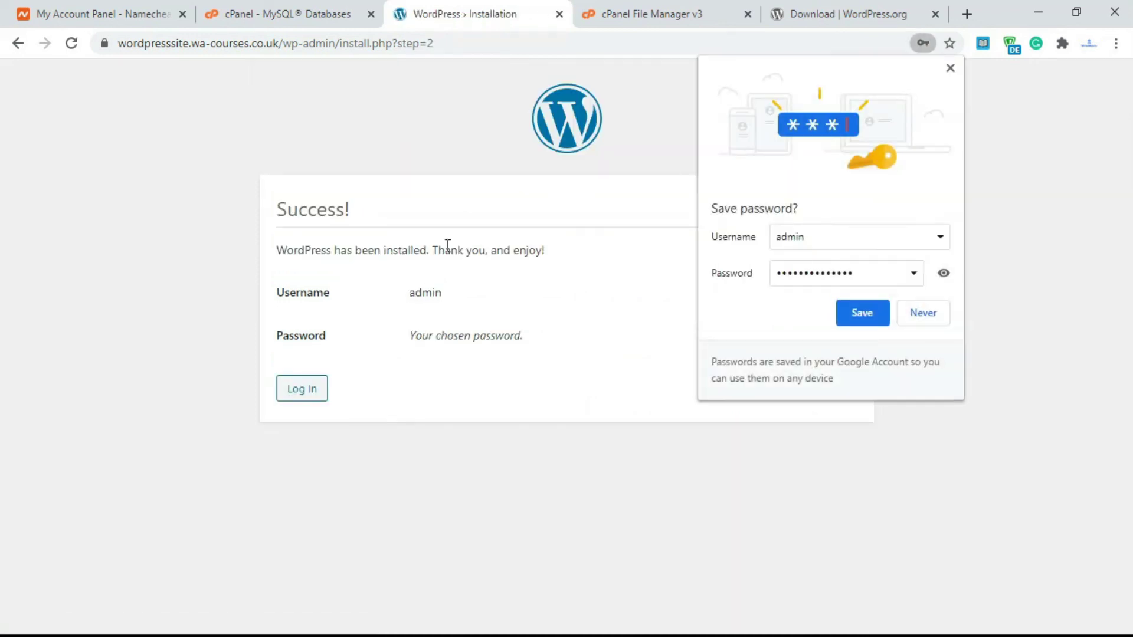
click(876, 312)
click(298, 390)
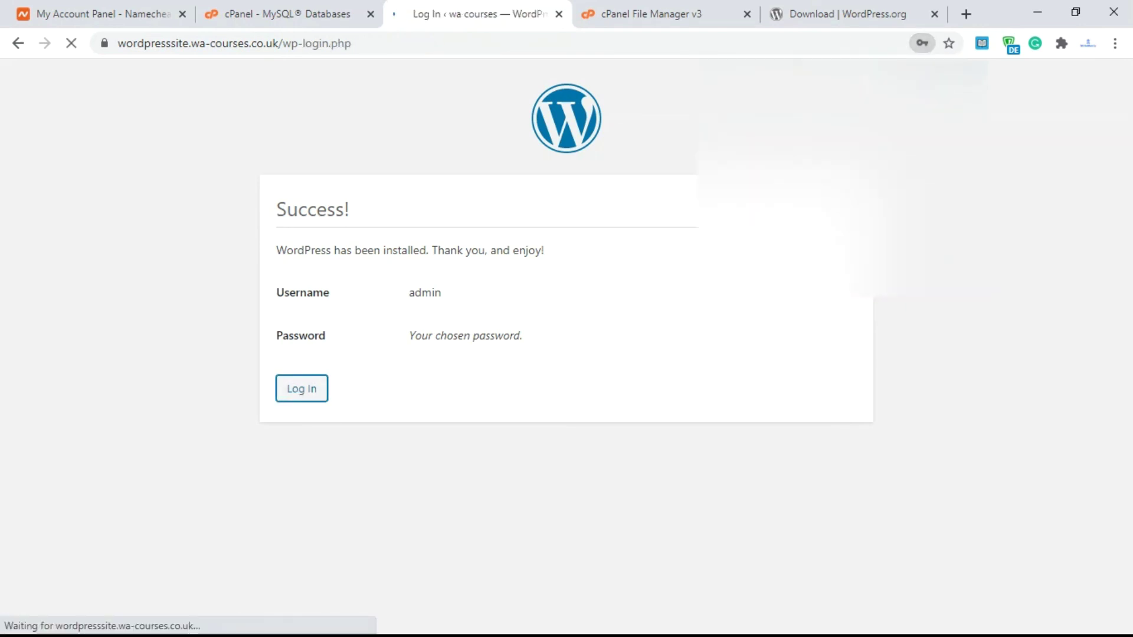
Log in to the wa courses dashboard, open the live site in a new tab, then return to cPanel.
click(653, 410)
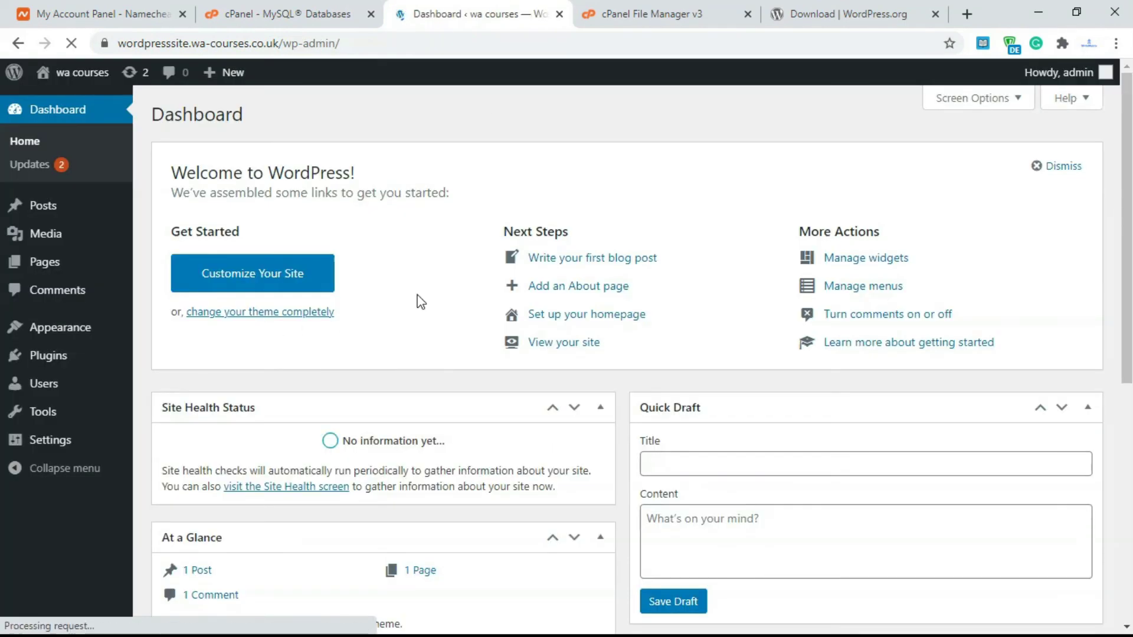
mouse_move(67, 79)
right_click(67, 103)
click(101, 115)
click(520, 13)
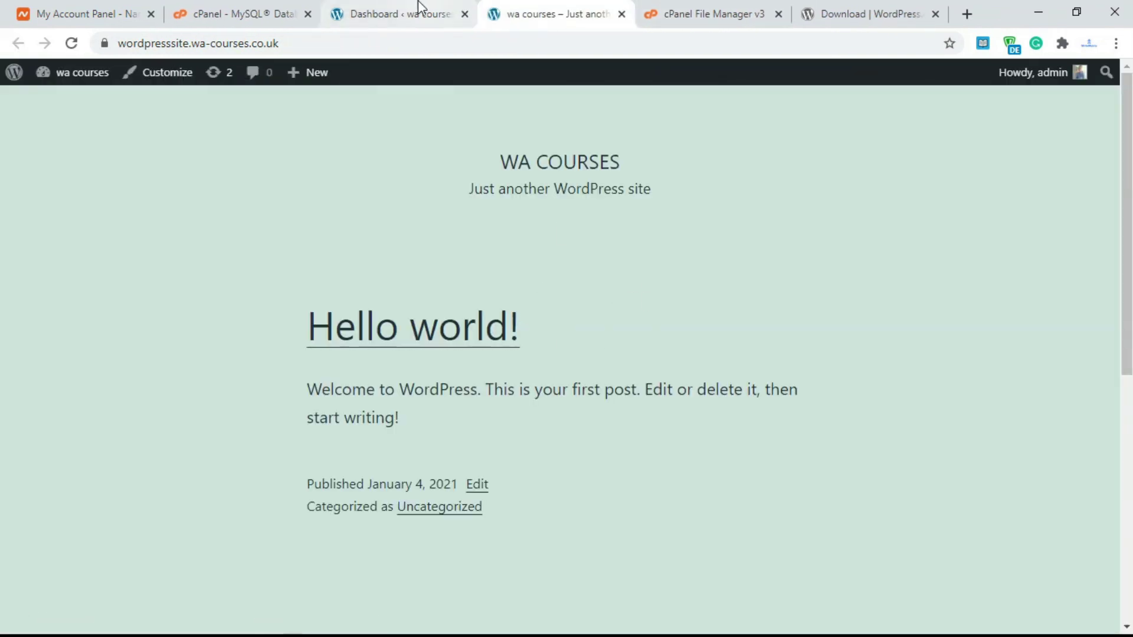
click(413, 13)
scroll(1127, 224, down, 5)
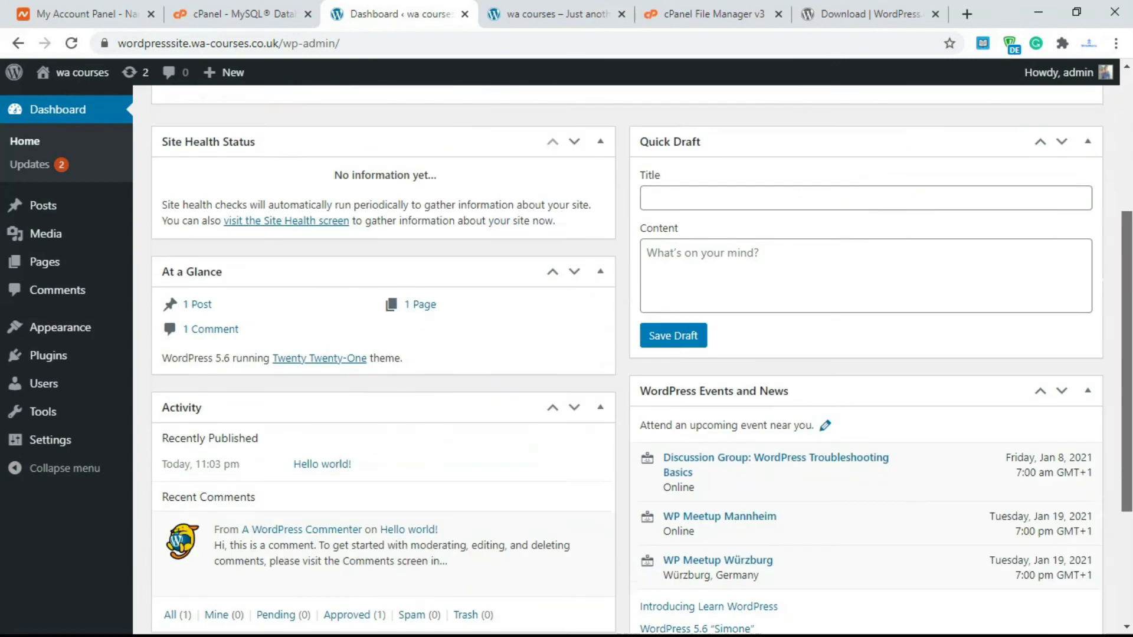
scroll(1129, 424, up, 5)
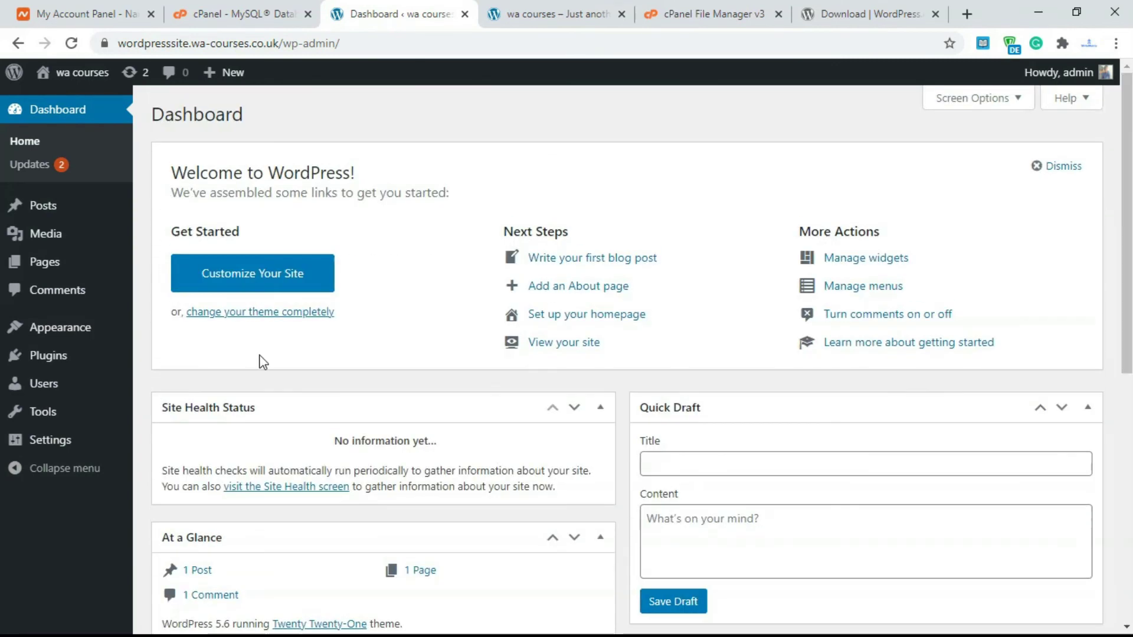
click(242, 14)
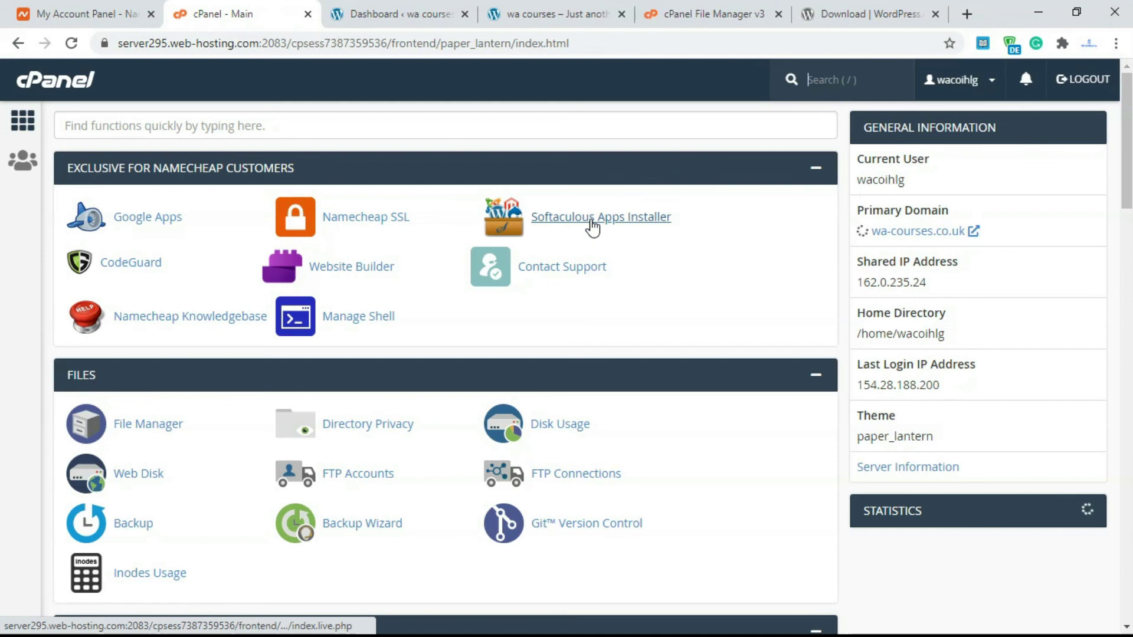
Open Softaculous Apps Installer, go to the WordPress page, and open its Import tab.
click(562, 226)
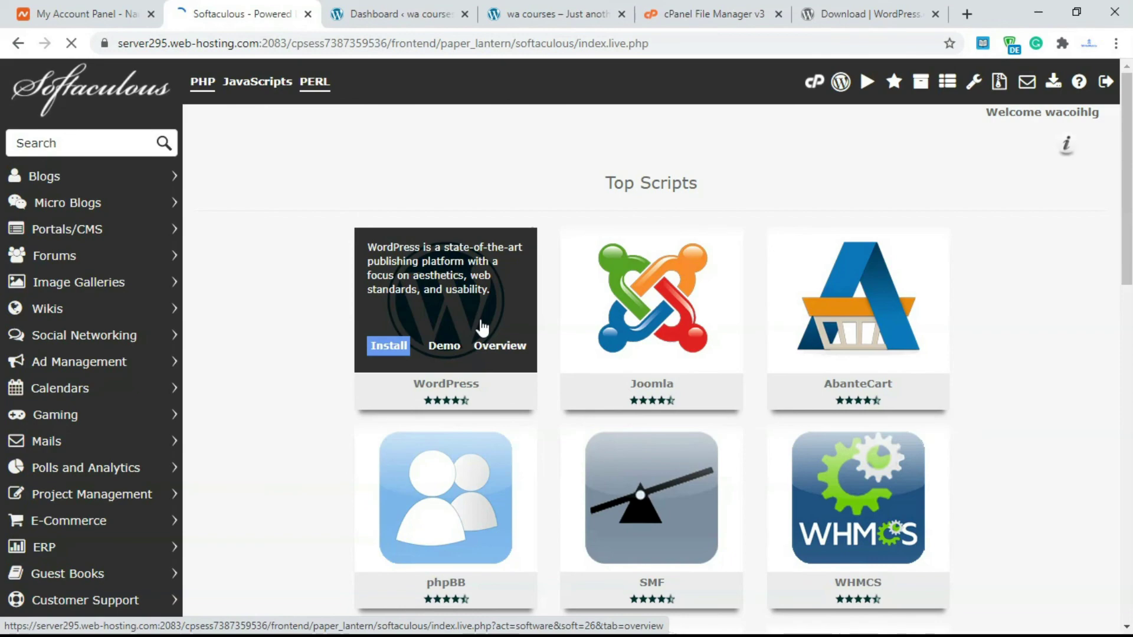
click(481, 328)
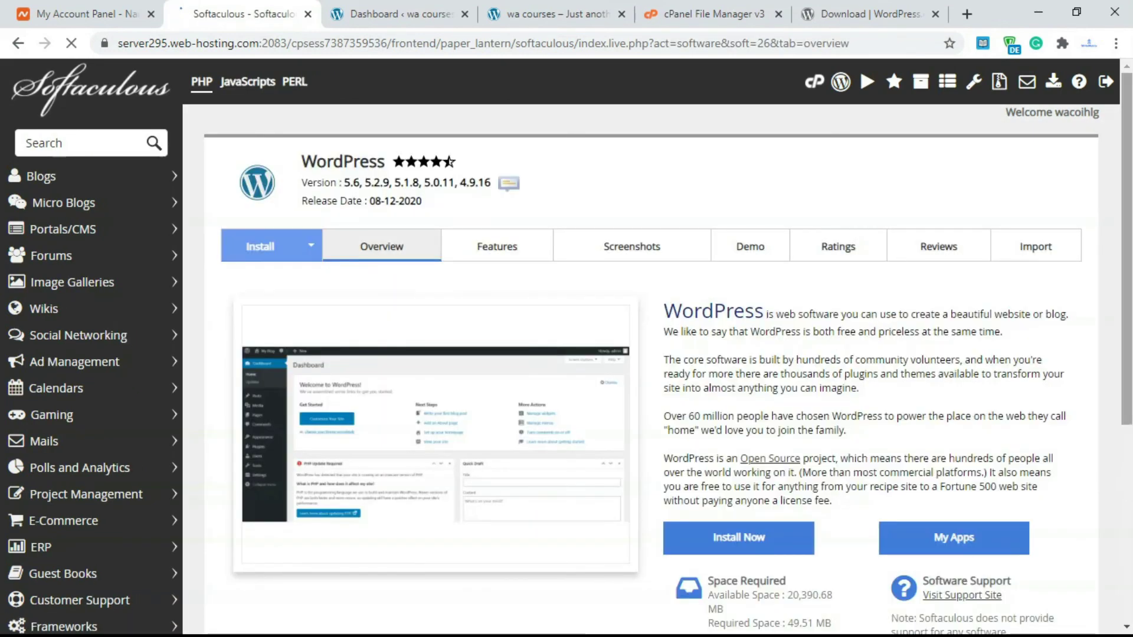
scroll(881, 316, down, 3)
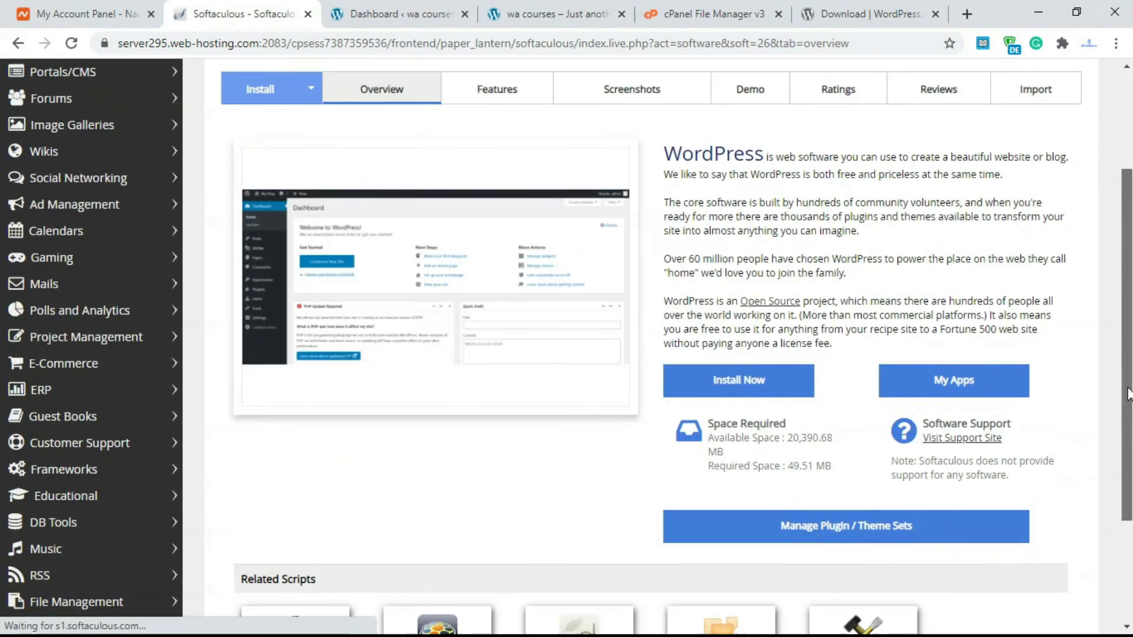
scroll(1071, 435, down, 5)
scroll(1071, 436, up, 5)
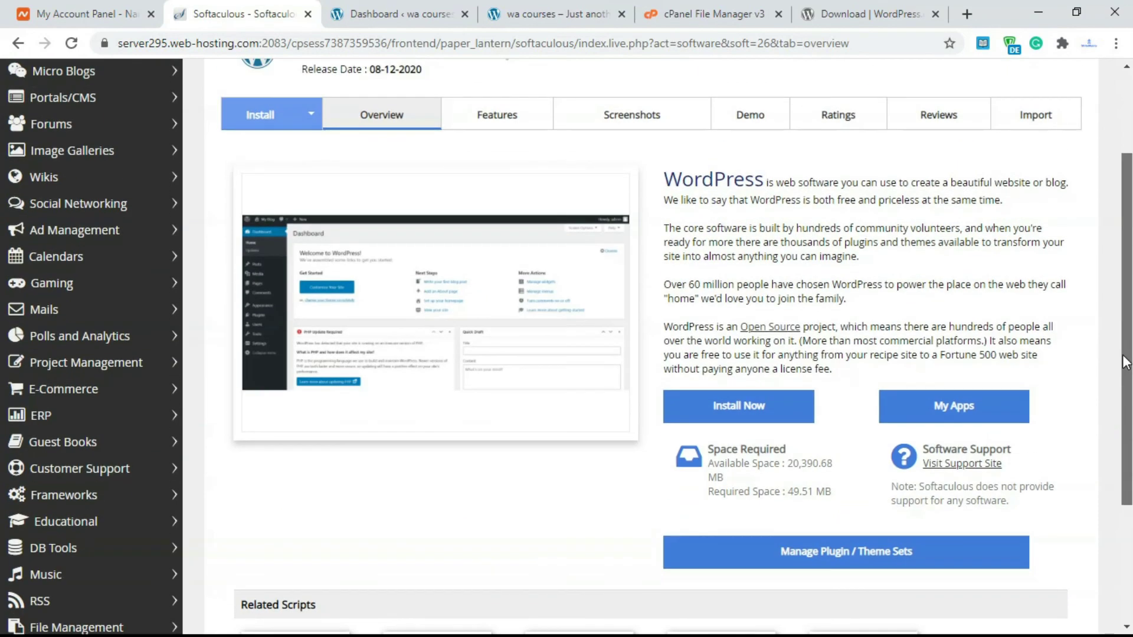
scroll(1114, 330, down, 1)
scroll(1113, 330, up, 1)
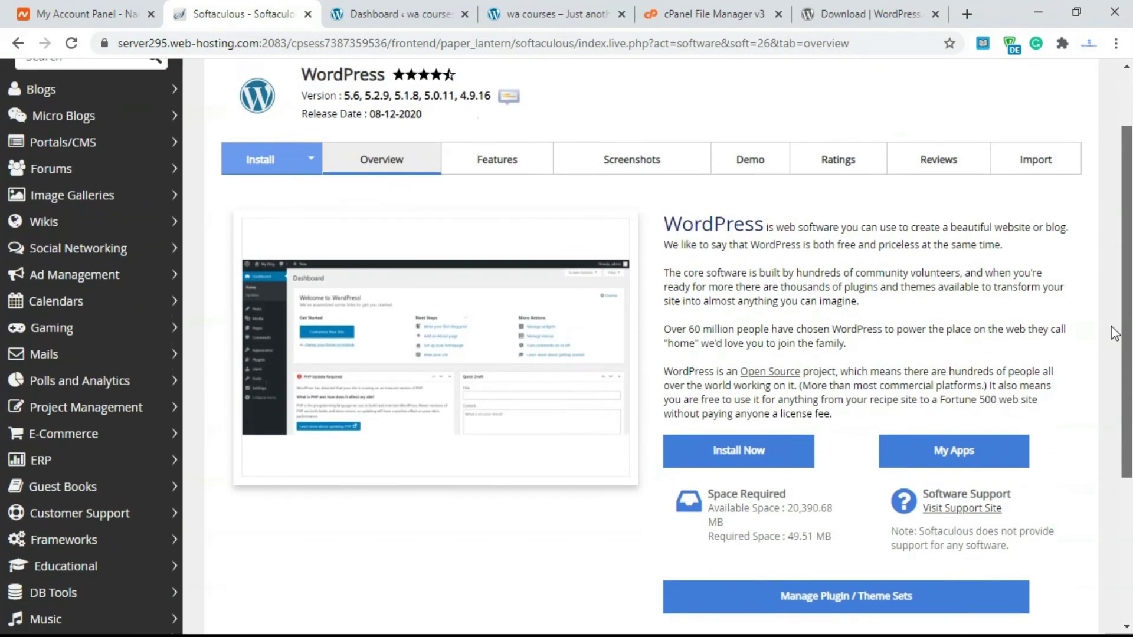
click(1043, 179)
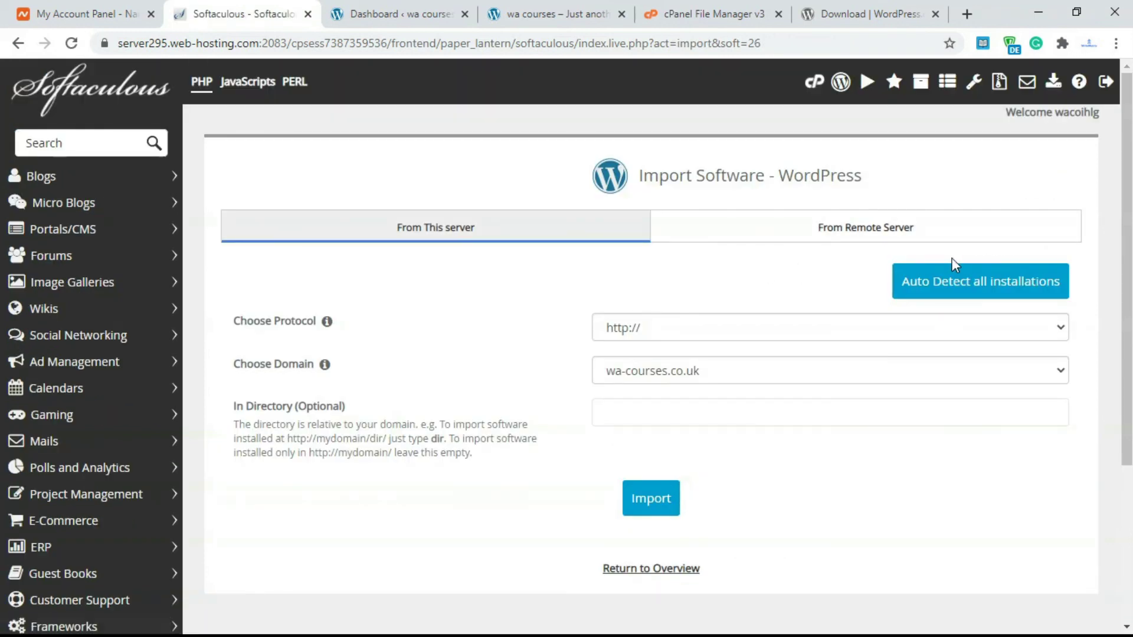
Auto-detect and scan for installations, confirming wordpresssite.wa-courses.co.uk (WordPress 5.6) appears under Current Installations.
click(975, 293)
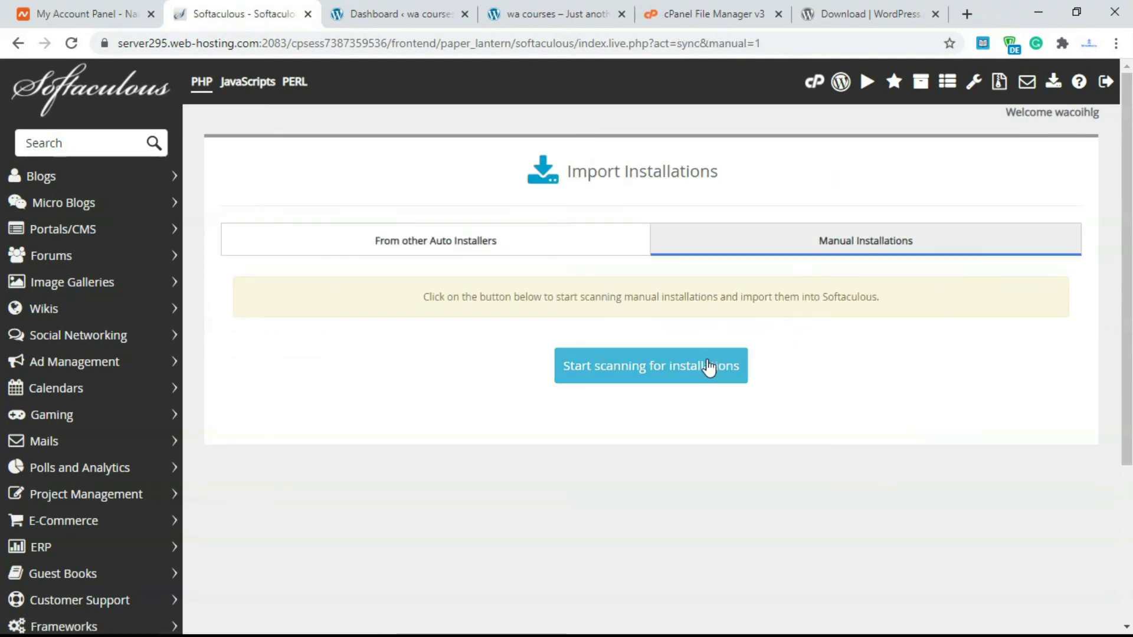
click(710, 366)
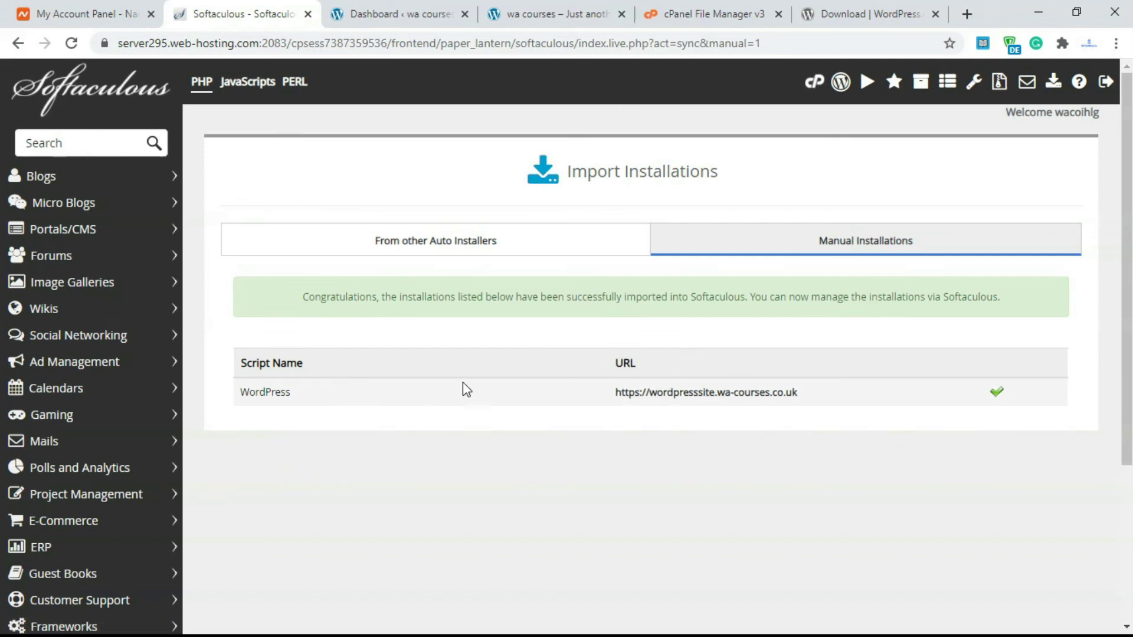
click(29, 180)
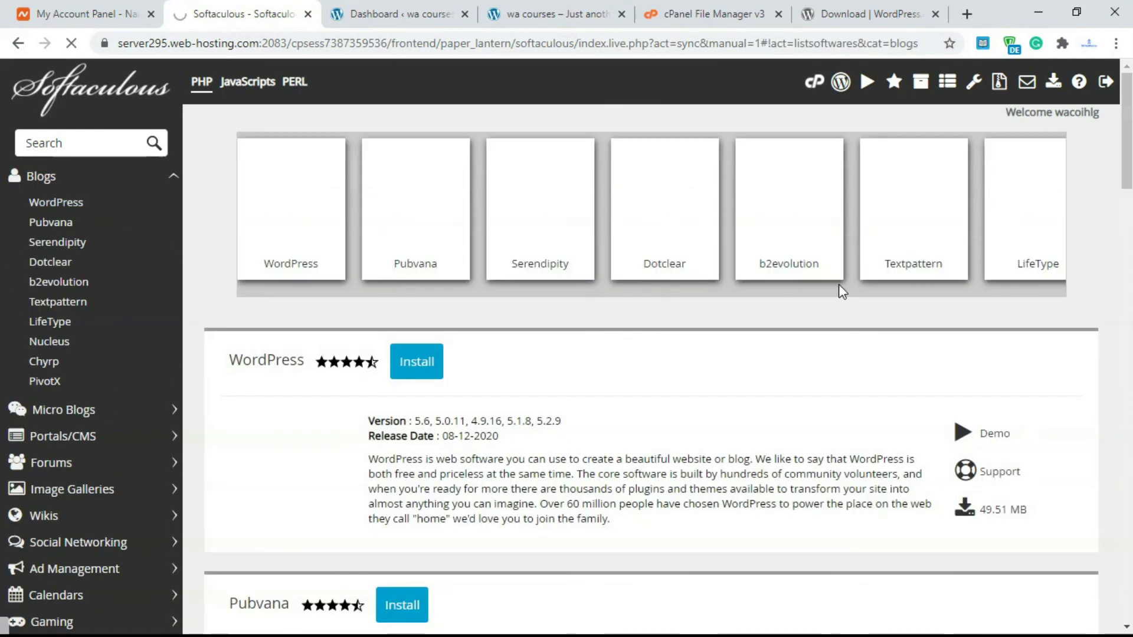
click(265, 360)
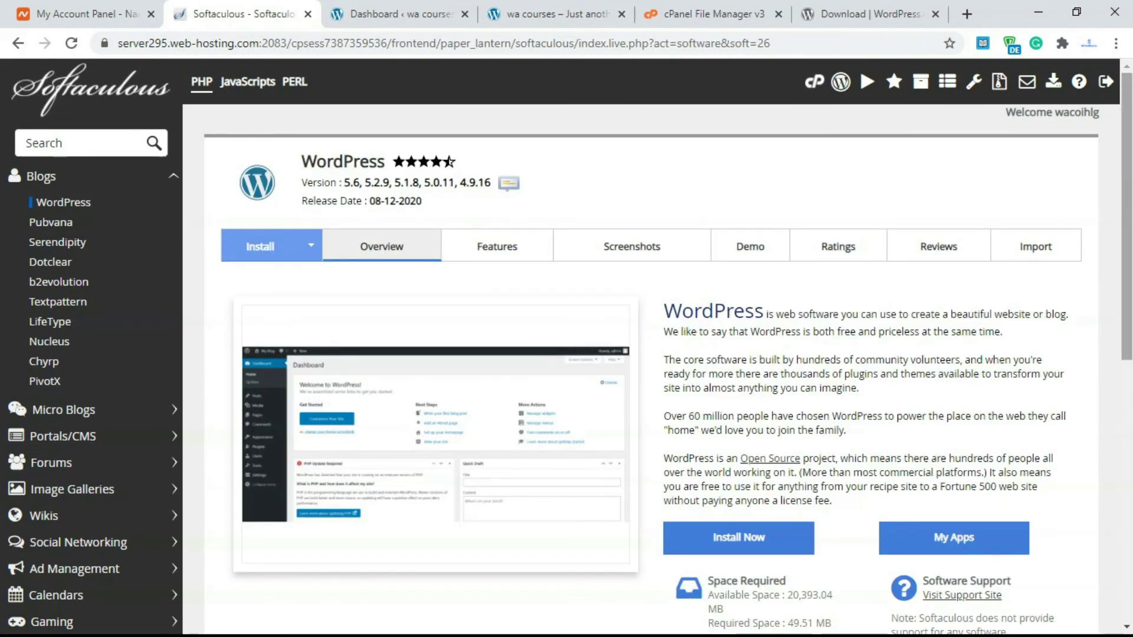
scroll(578, 494, down, 10)
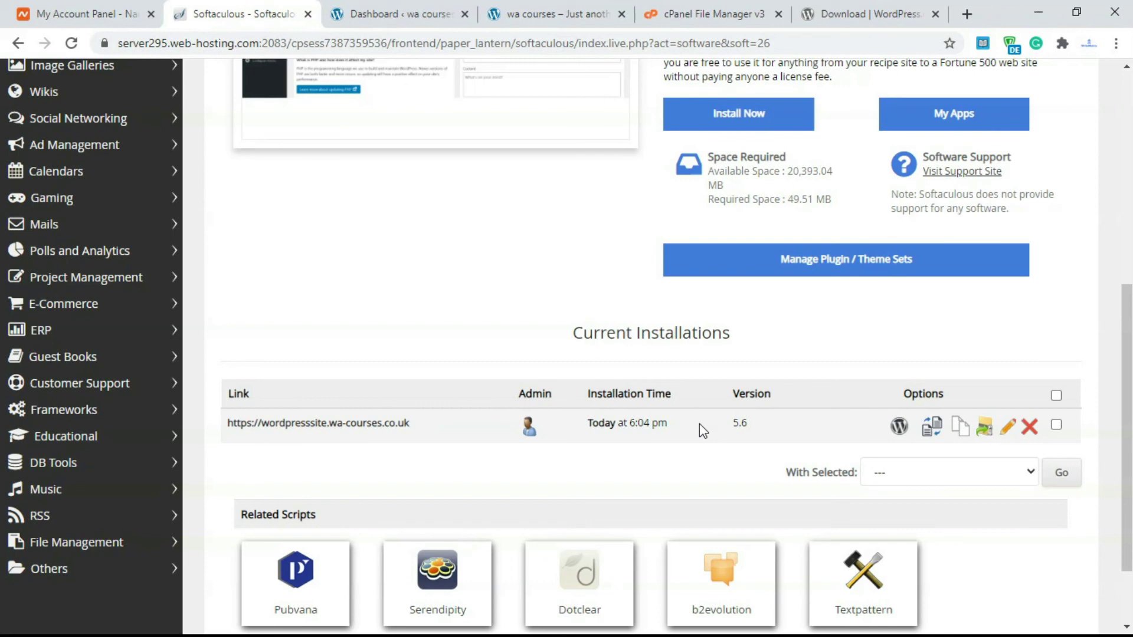
drag(1121, 298, 1120, 86)
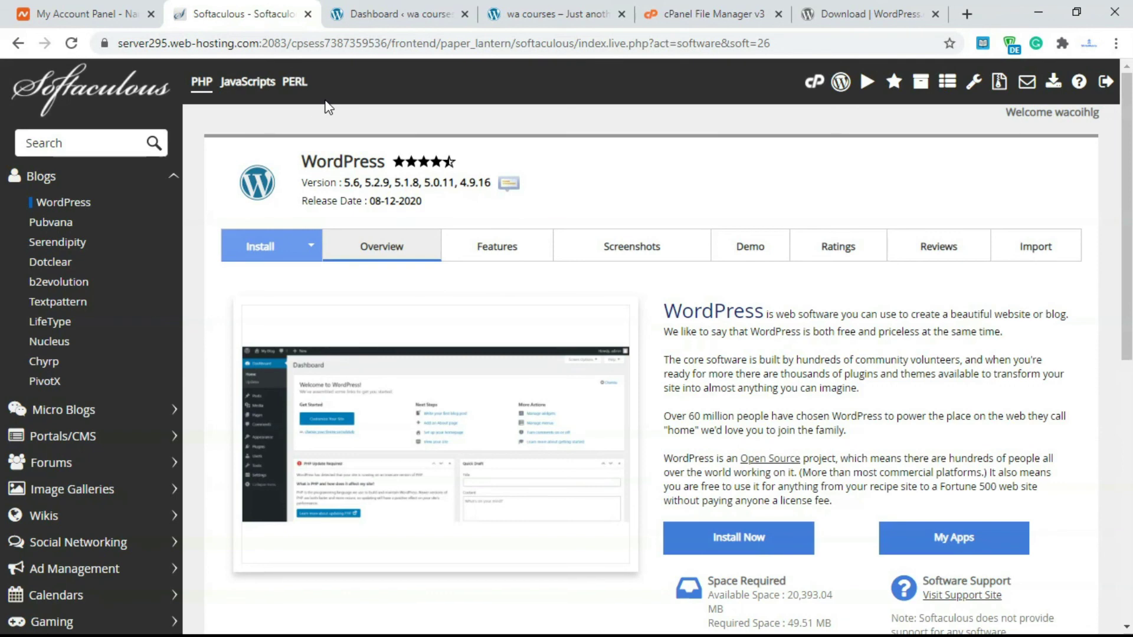
click(361, 15)
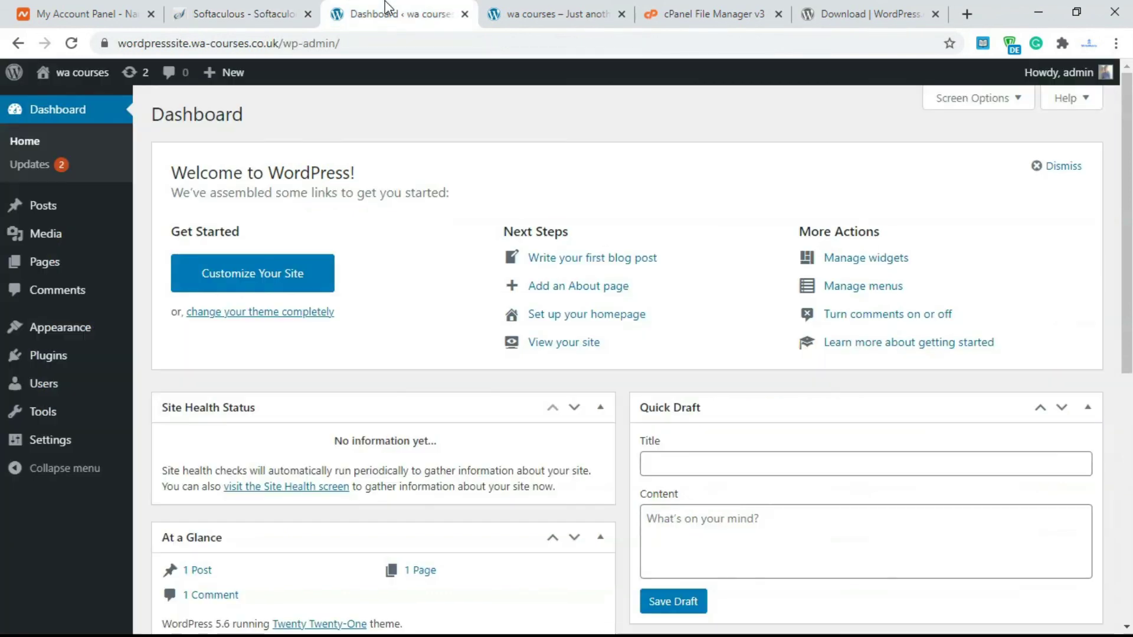